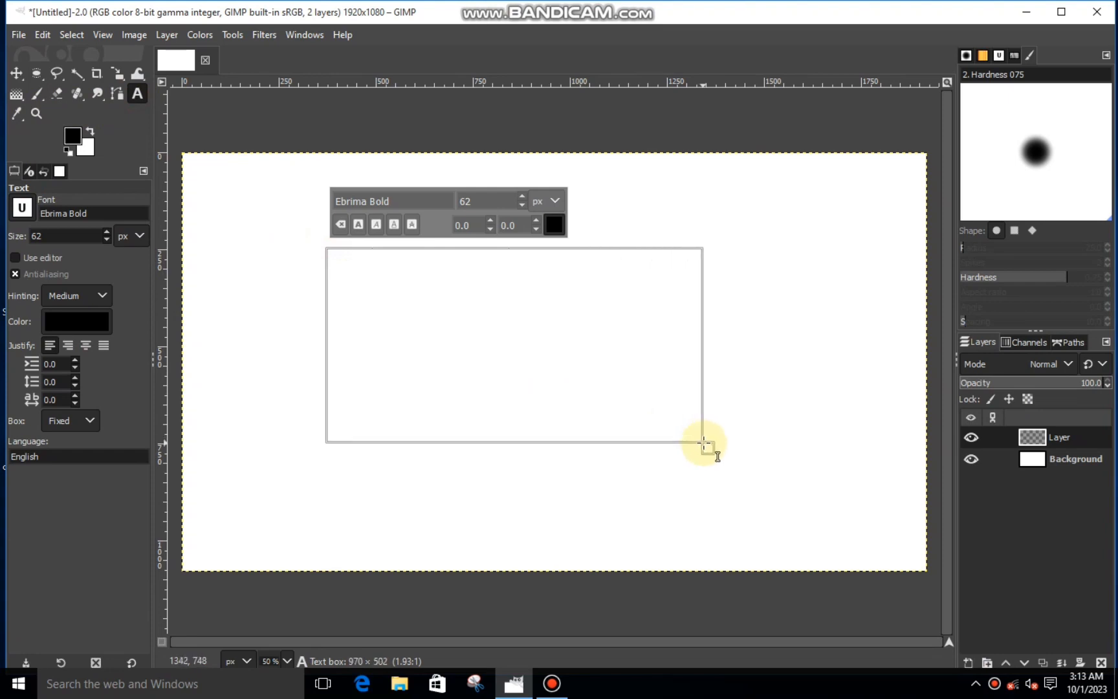
# Enter the letter A in the drawn text box using the Ebrima Bold font.
pyautogui.click(22, 209)
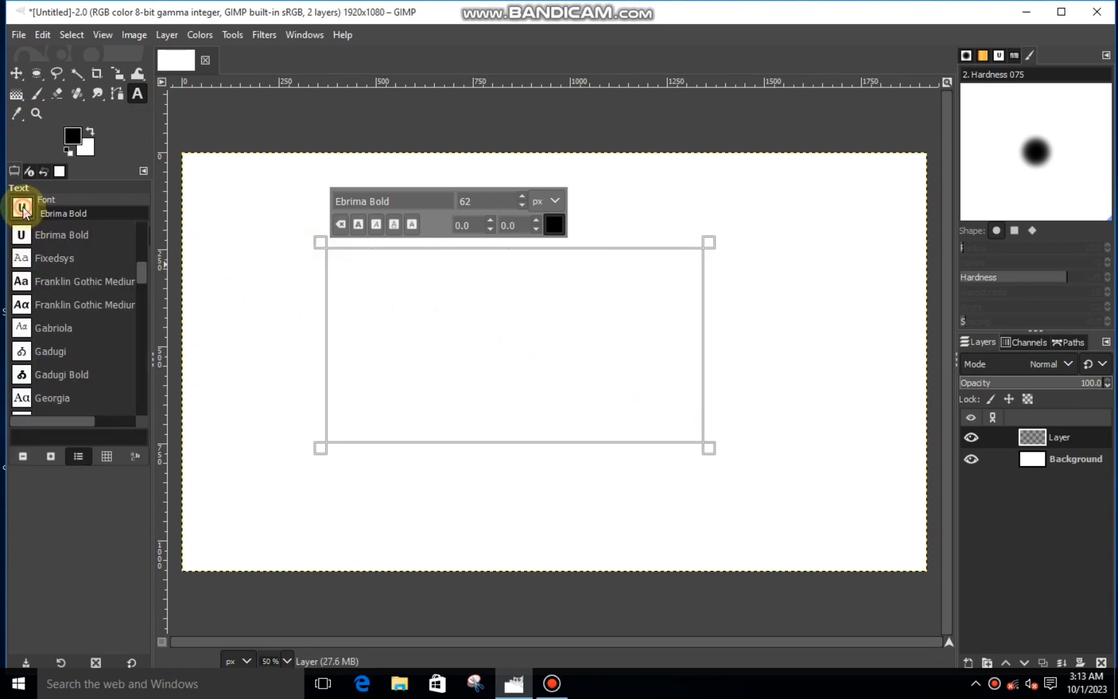
pyautogui.click(21, 208)
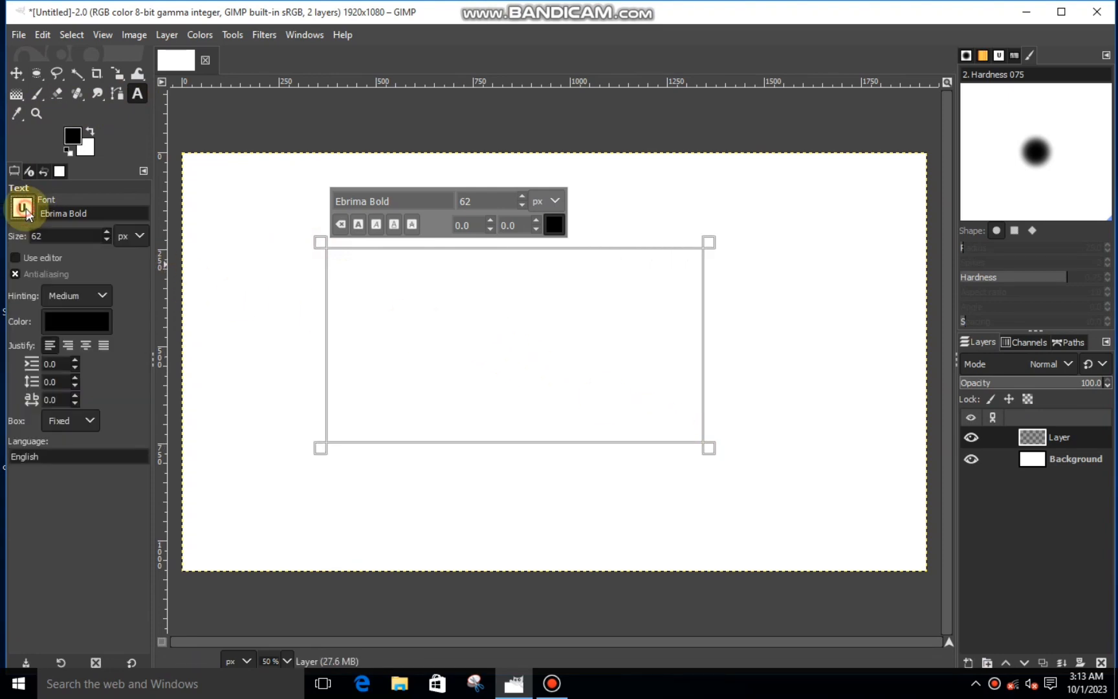
pyautogui.click(403, 313)
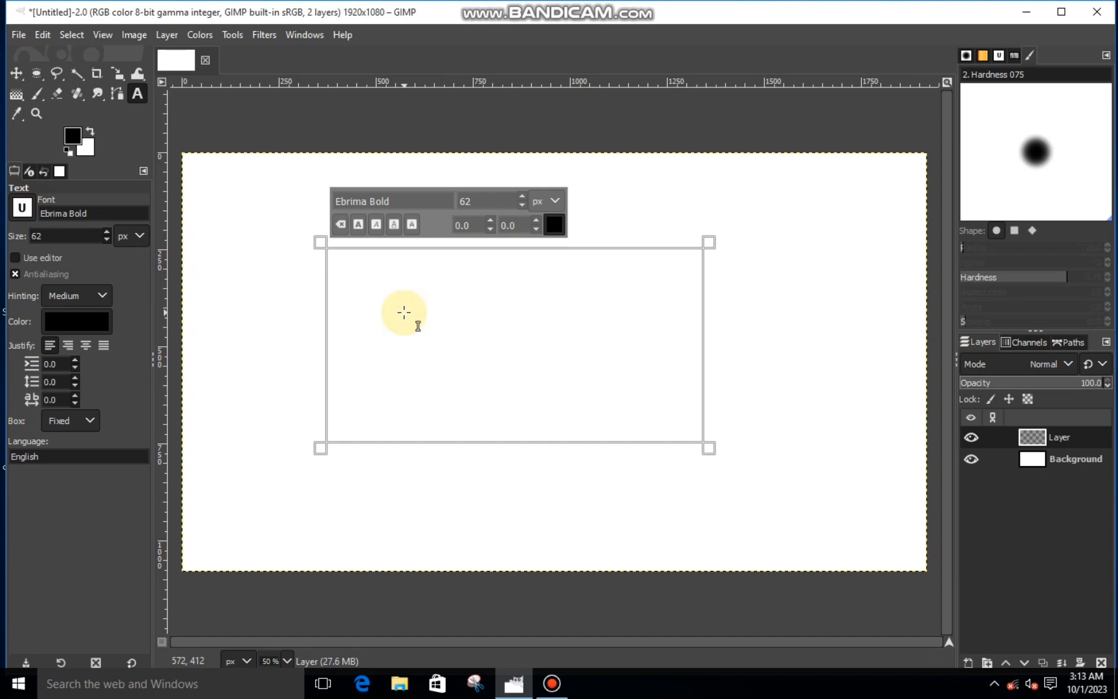
pyautogui.write('A')
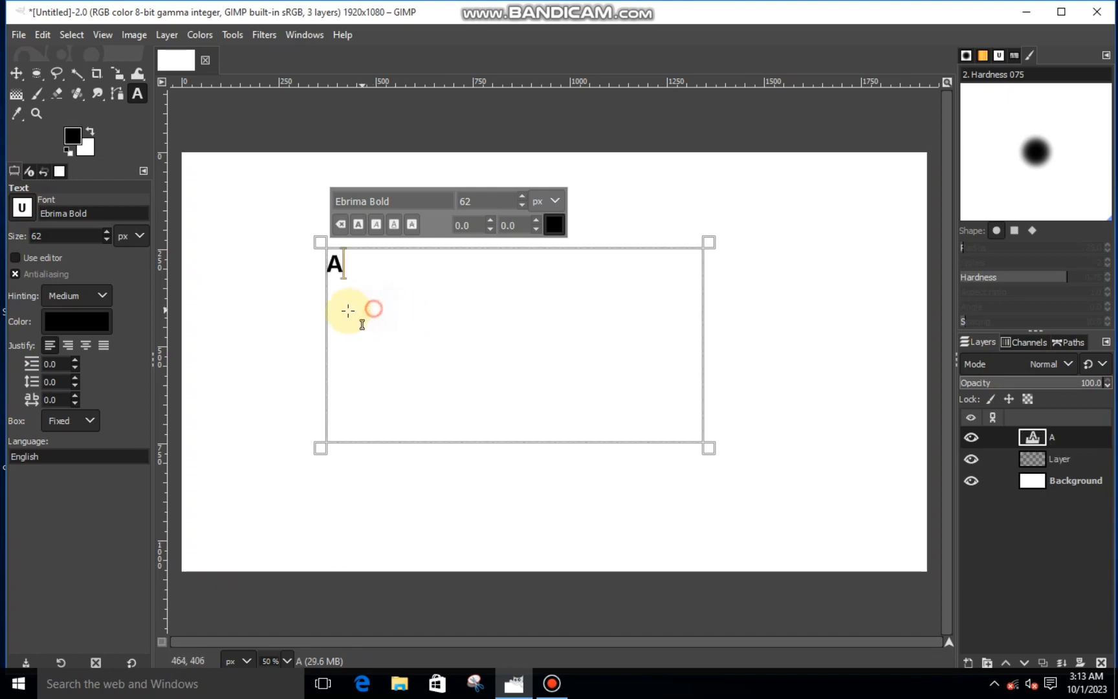
# Enlarge the letter A to 460 px, resizing its text box to hold the bigger character.
pyautogui.moveTo(348, 311); pyautogui.dragTo(570, 183)
pyautogui.scroll(20, 522, 205)
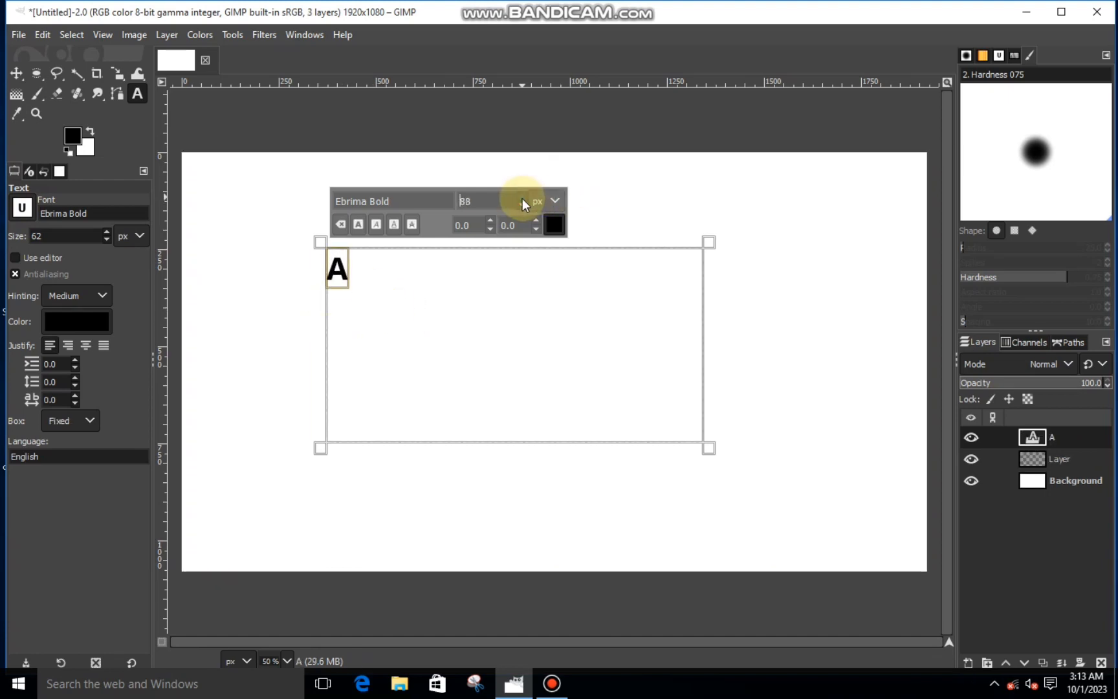
pyautogui.scroll(20, 522, 204)
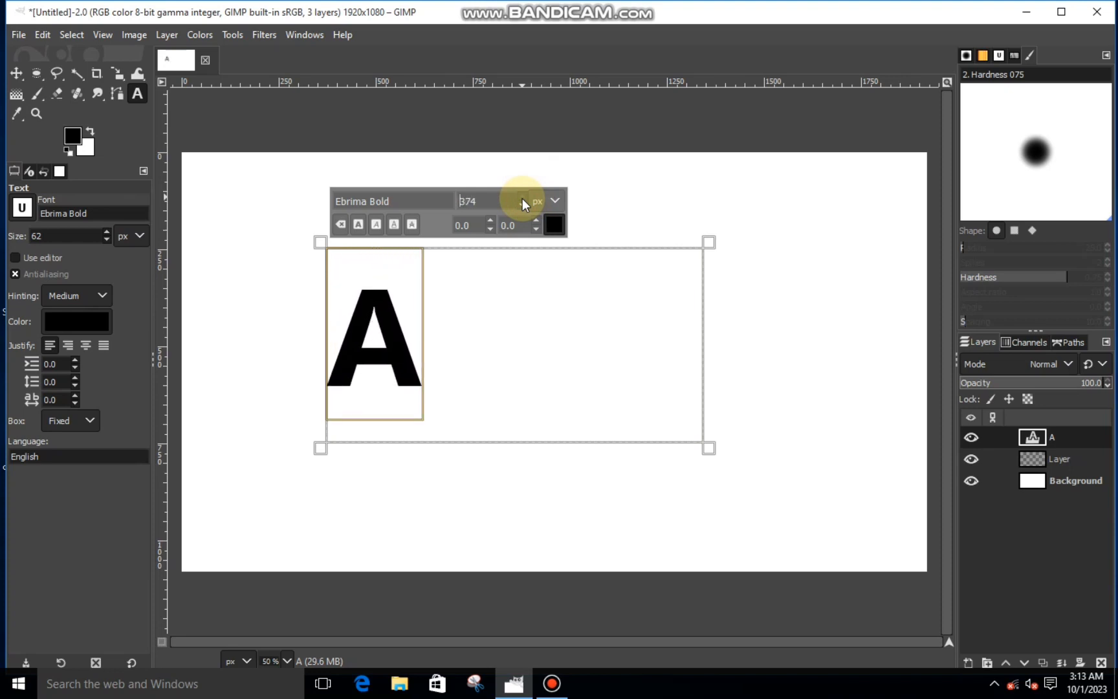
pyautogui.moveTo(501, 453); pyautogui.dragTo(483, 214)
pyautogui.click(486, 285)
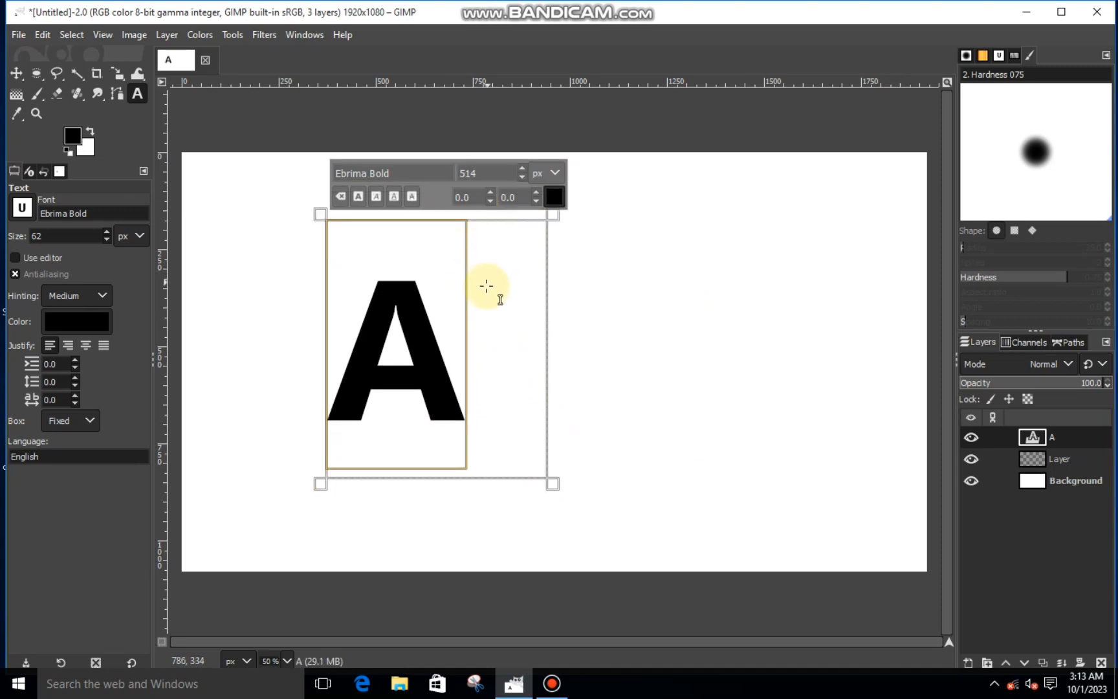
pyautogui.click(522, 177)
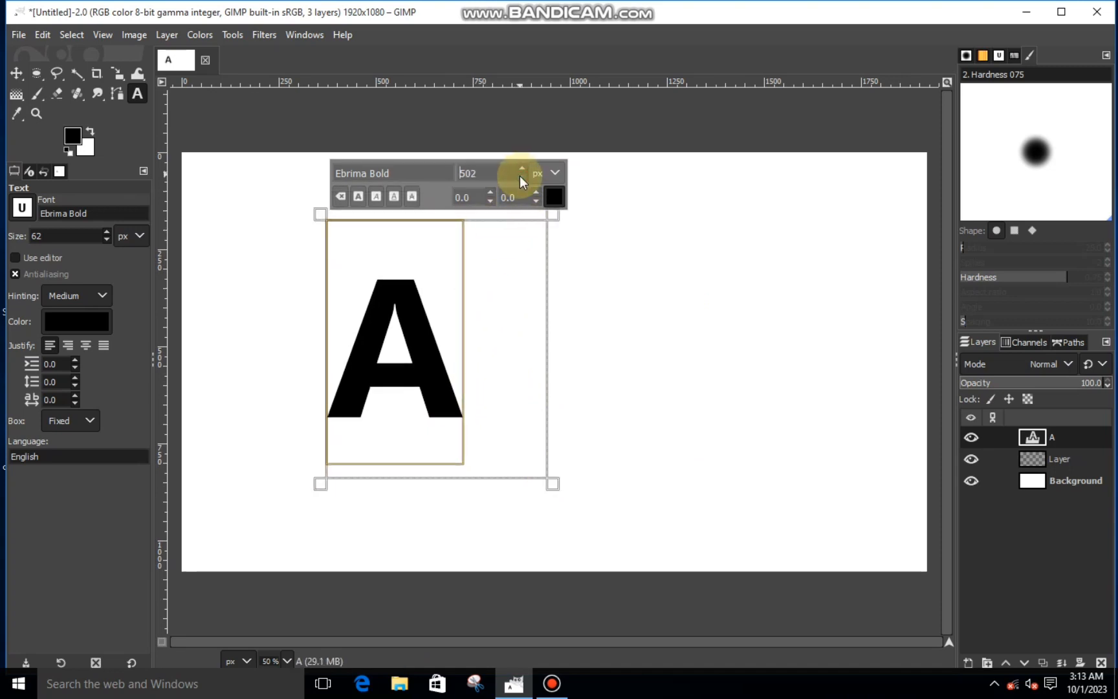
pyautogui.click(522, 178)
# Tighten the text box around the letter A by pulling its edges in close to the character.
pyautogui.moveTo(544, 330); pyautogui.dragTo(313, 449)
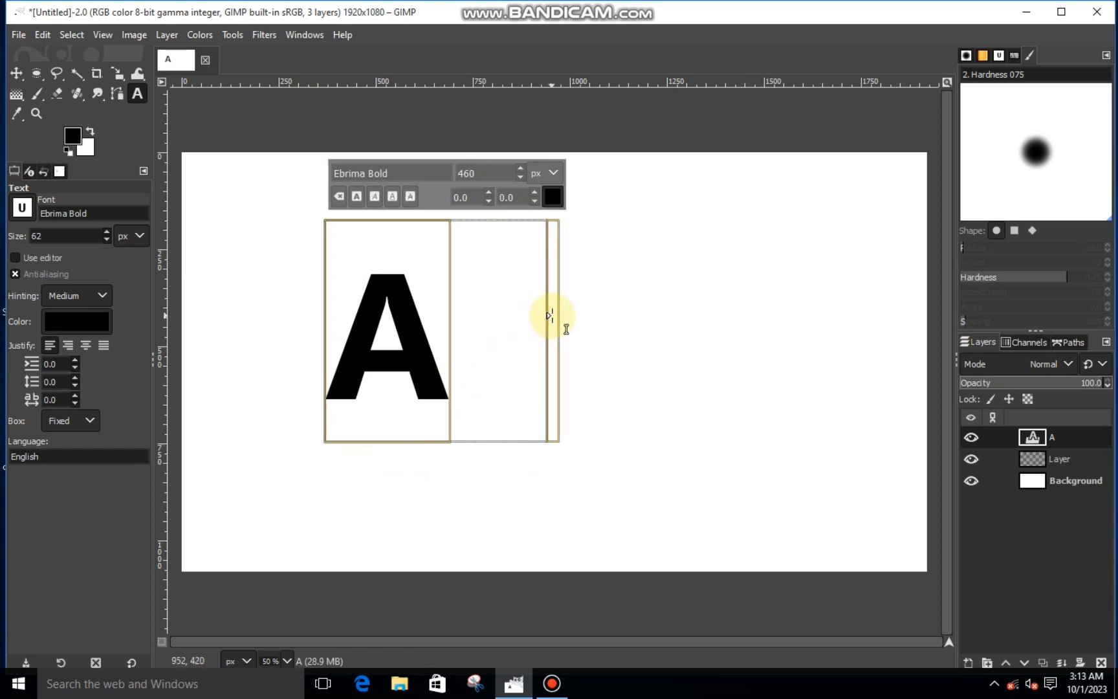
pyautogui.moveTo(549, 314); pyautogui.dragTo(461, 318)
pyautogui.click(505, 312)
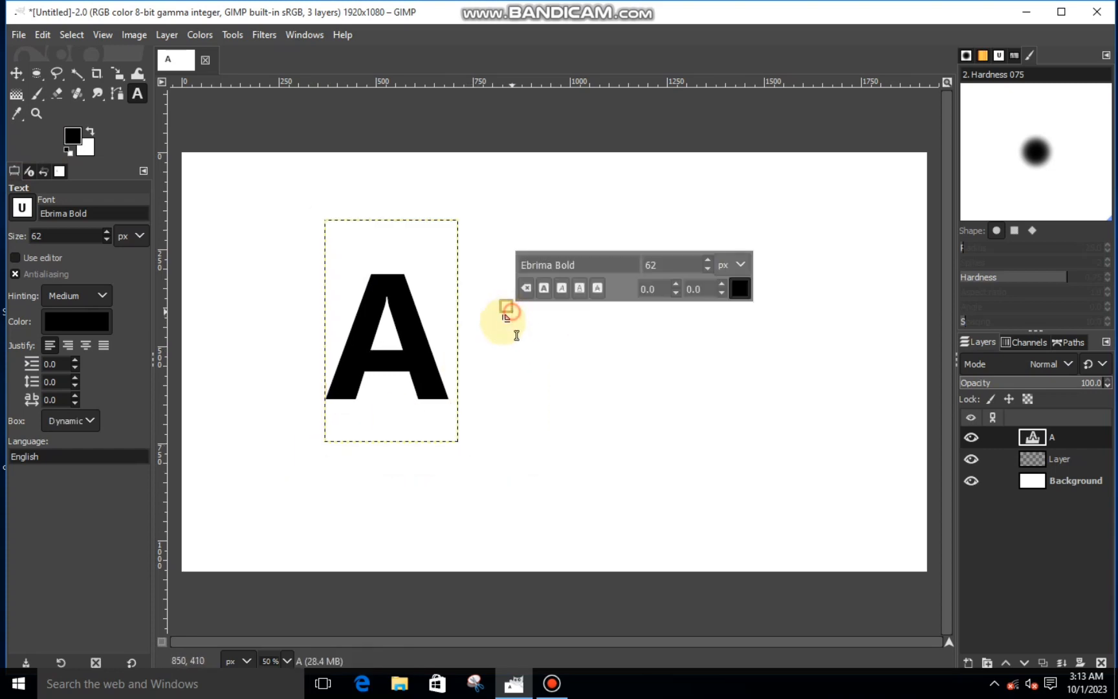
# Add a new layer and enter the letter R in a text box directly beside the right leg of the A.
pyautogui.click(969, 664)
pyautogui.click(1002, 640)
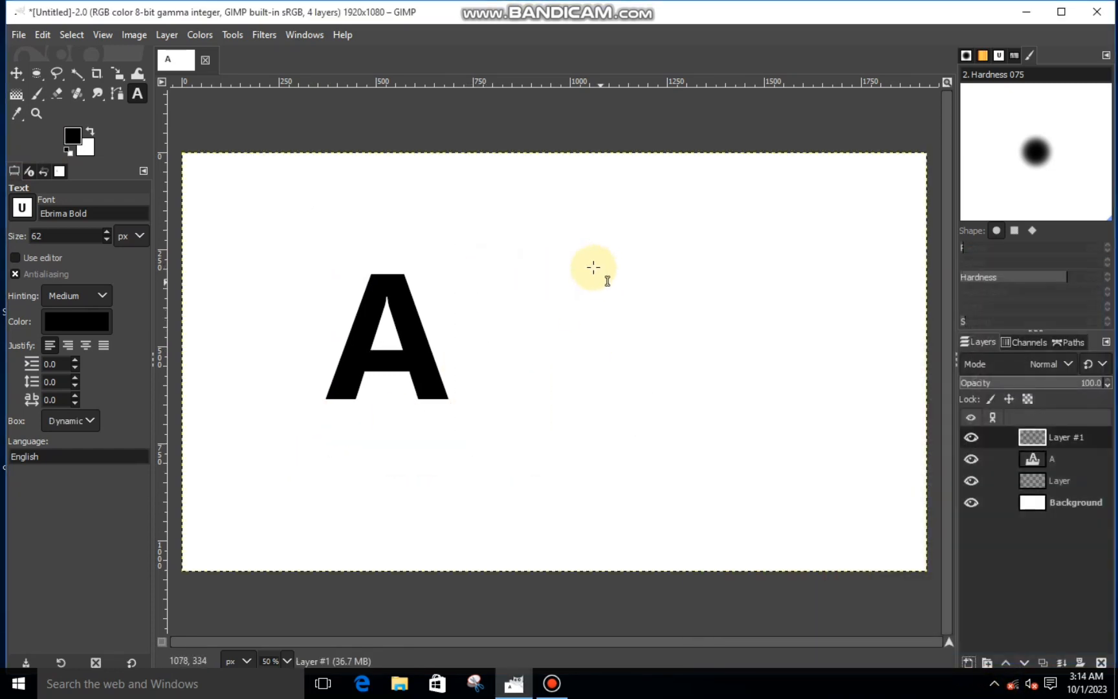
pyautogui.moveTo(574, 252); pyautogui.dragTo(453, 417)
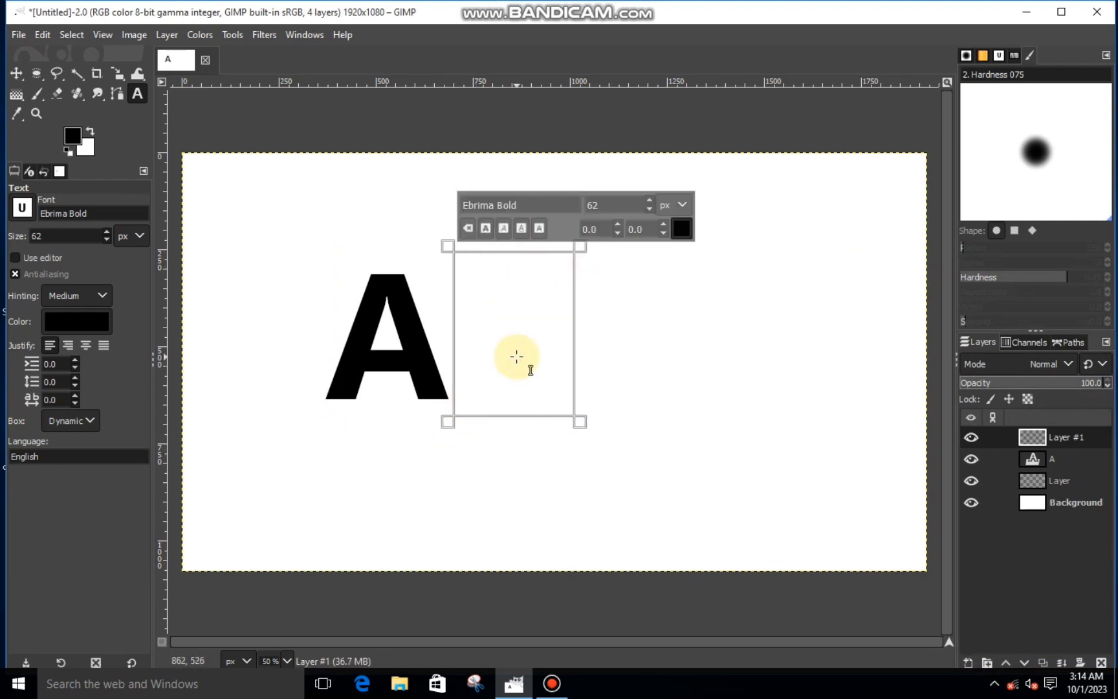
pyautogui.write('R')
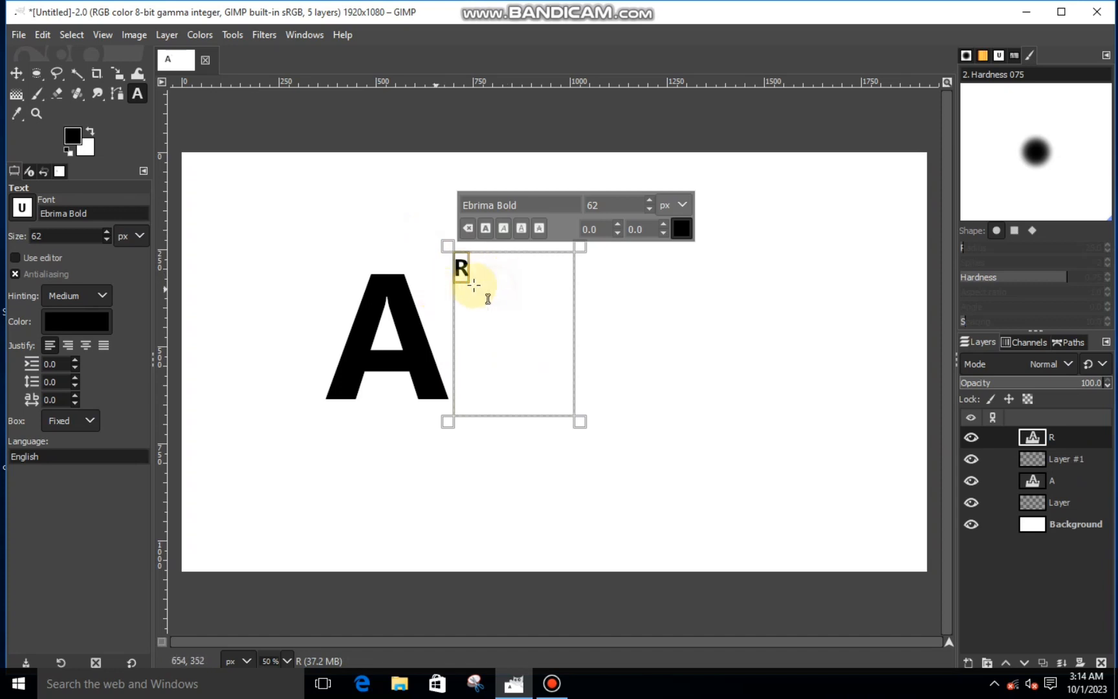
# Enlarge the letter R to 390 px and extend its text box toward the A so the letters sit closer.
pyautogui.moveTo(649, 206); pyautogui.dragTo(649, 206)
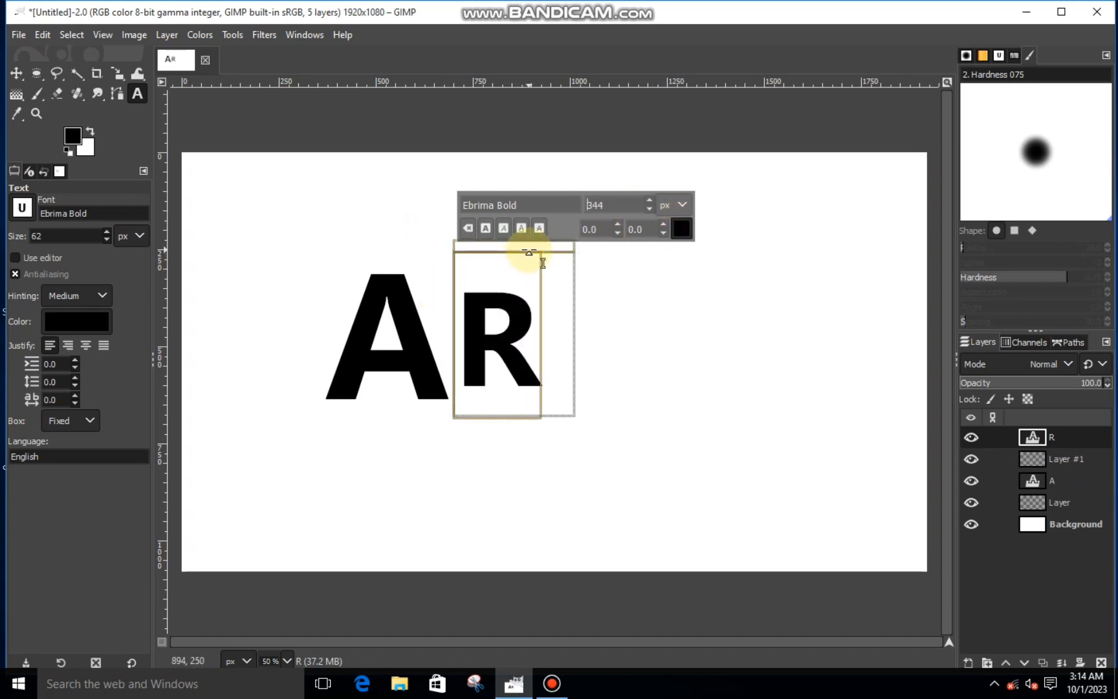
pyautogui.moveTo(648, 202); pyautogui.dragTo(648, 202)
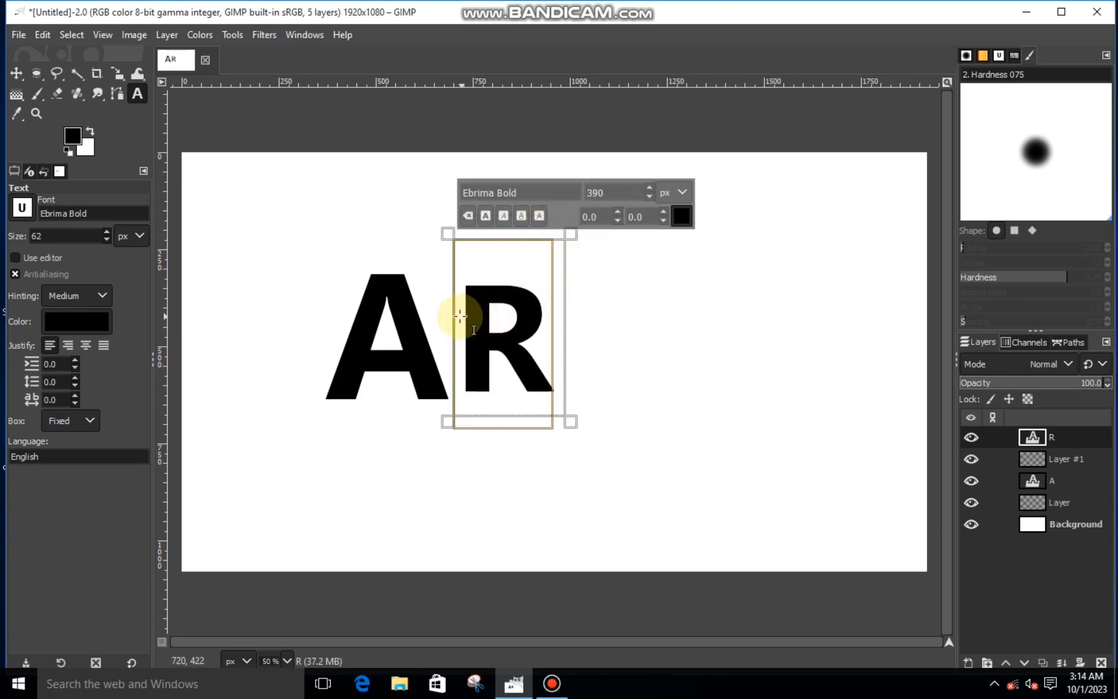
pyautogui.moveTo(456, 317); pyautogui.dragTo(440, 317)
# Copy the font size of the letter A and apply it to the R, setting the R to 460 px.
pyautogui.click(1065, 480)
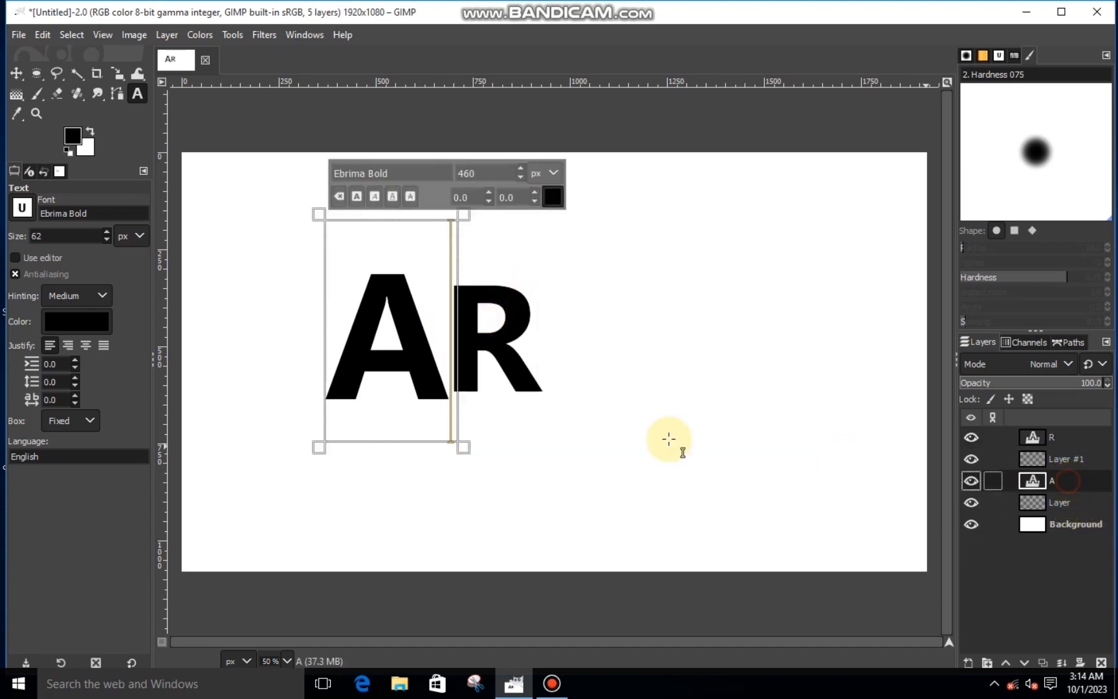
pyautogui.moveTo(486, 175); pyautogui.dragTo(450, 173)
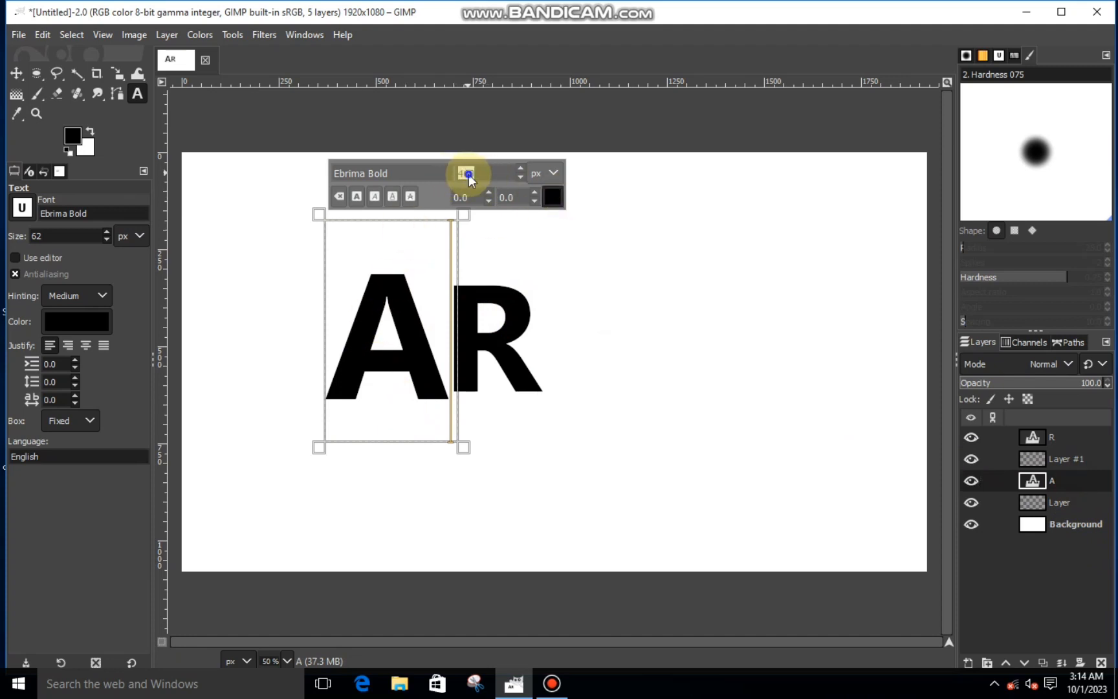
pyautogui.rightClick(468, 178)
pyautogui.click(495, 205)
pyautogui.click(1035, 437)
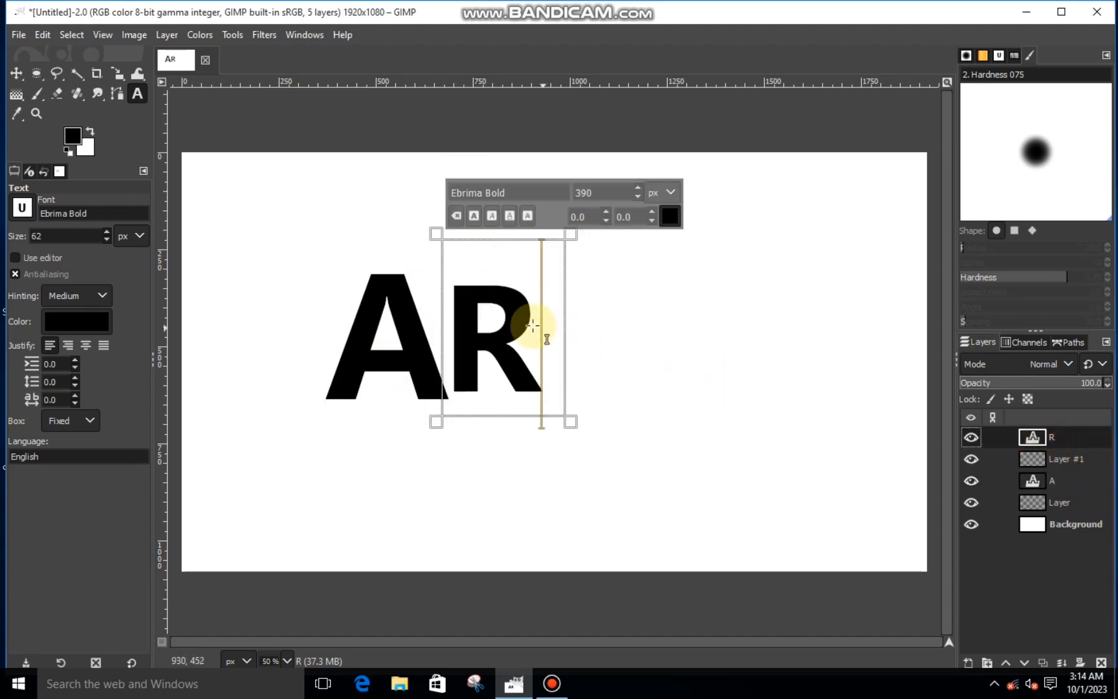
pyautogui.moveTo(531, 325); pyautogui.dragTo(474, 312)
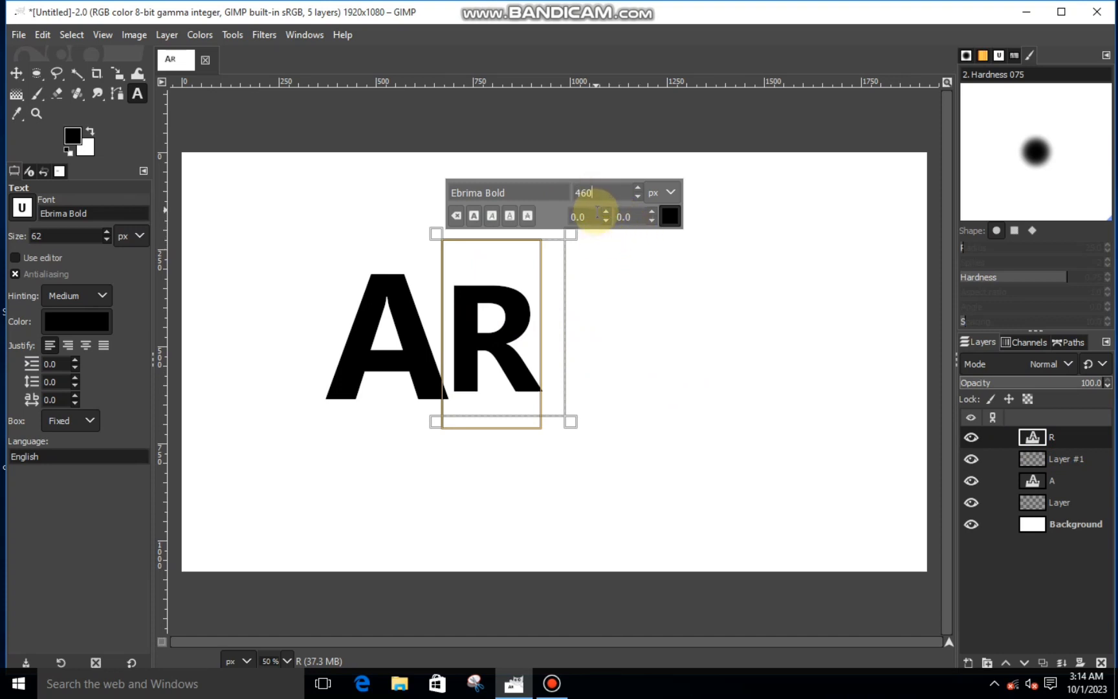
pyautogui.click(636, 191)
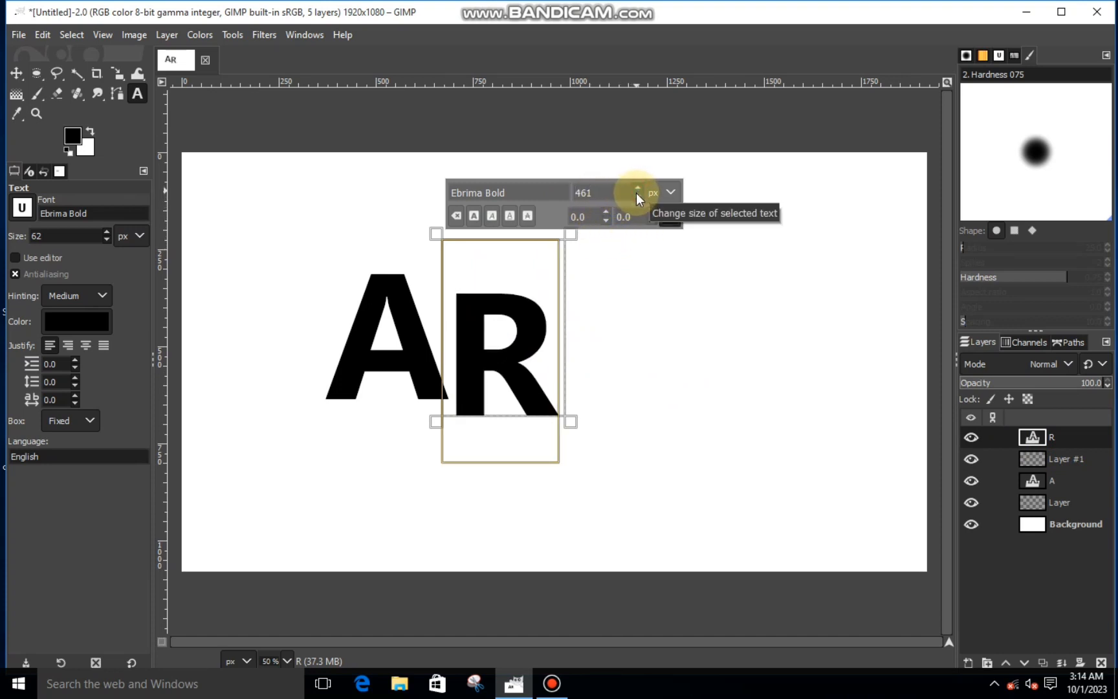
pyautogui.click(637, 196)
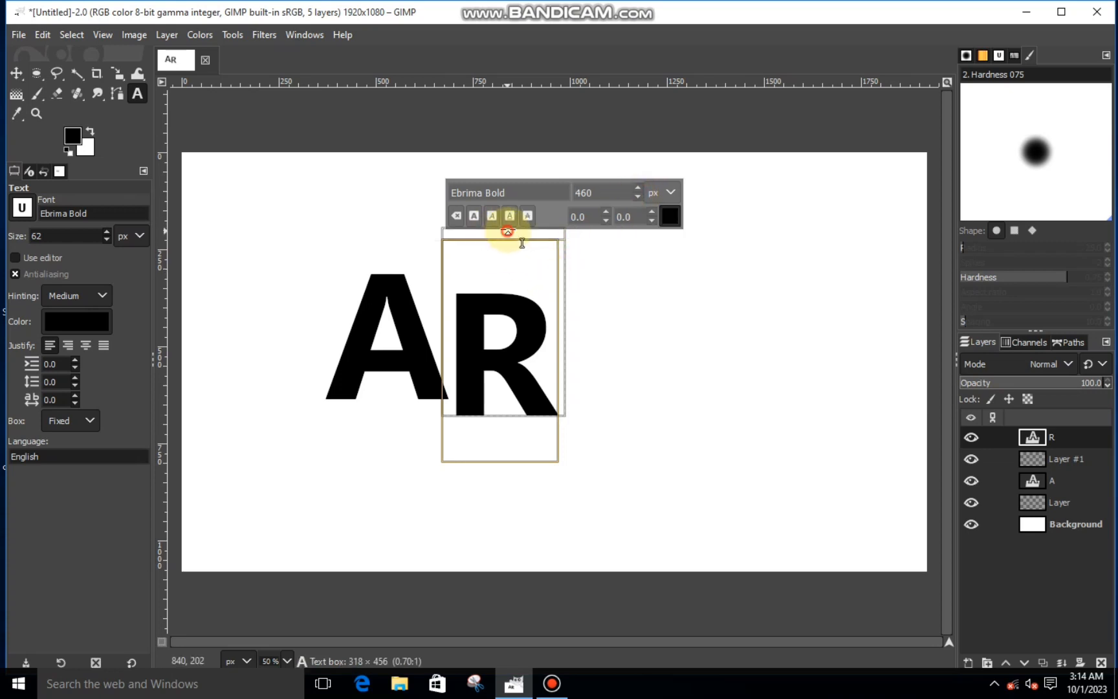
# Adjust the R's text box to about 366 px wide so the R overlaps the A's right leg and lines up with its top and baseline.
pyautogui.moveTo(507, 231); pyautogui.dragTo(591, 230)
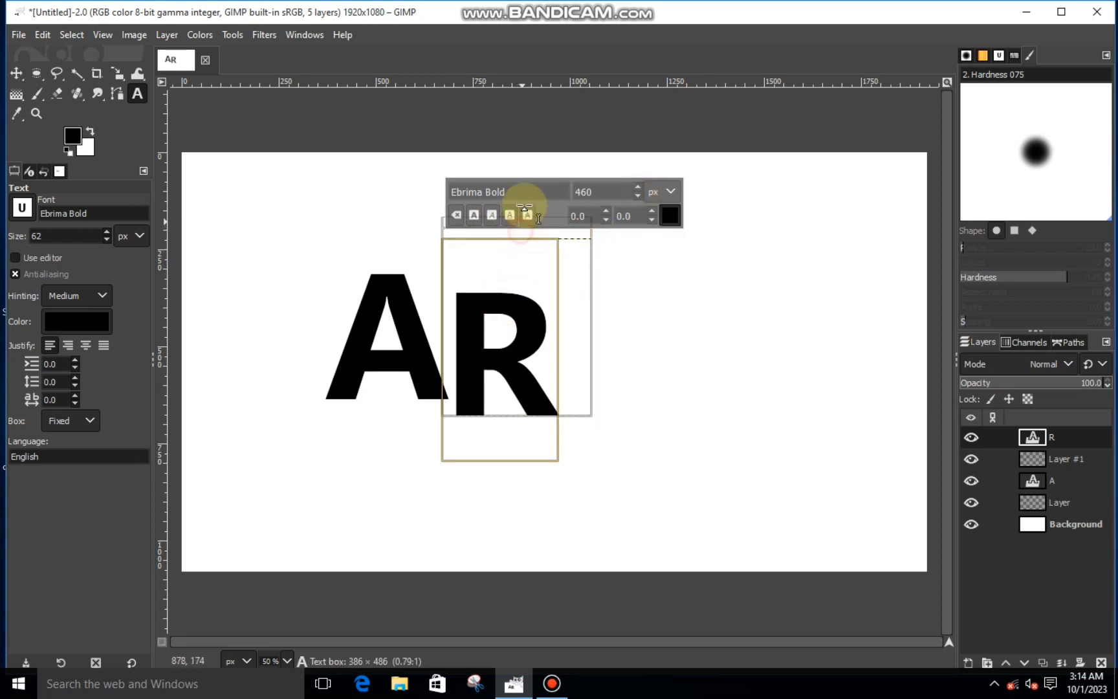
pyautogui.moveTo(524, 207); pyautogui.dragTo(524, 201)
pyautogui.click(424, 312)
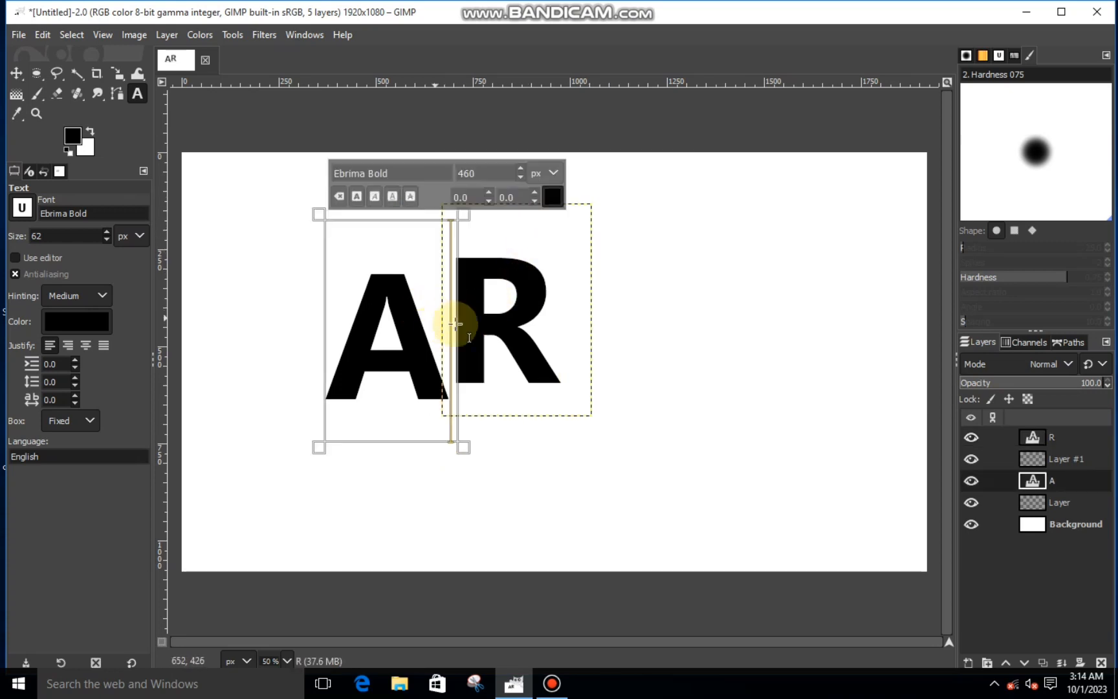
pyautogui.click(1013, 437)
pyautogui.moveTo(511, 204); pyautogui.dragTo(512, 214)
pyautogui.moveTo(449, 312)
pyautogui.mouseDown()
pyautogui.moveTo(424, 321)
pyautogui.moveTo(411, 312)
pyautogui.moveTo(469, 304)
pyautogui.mouseUp()
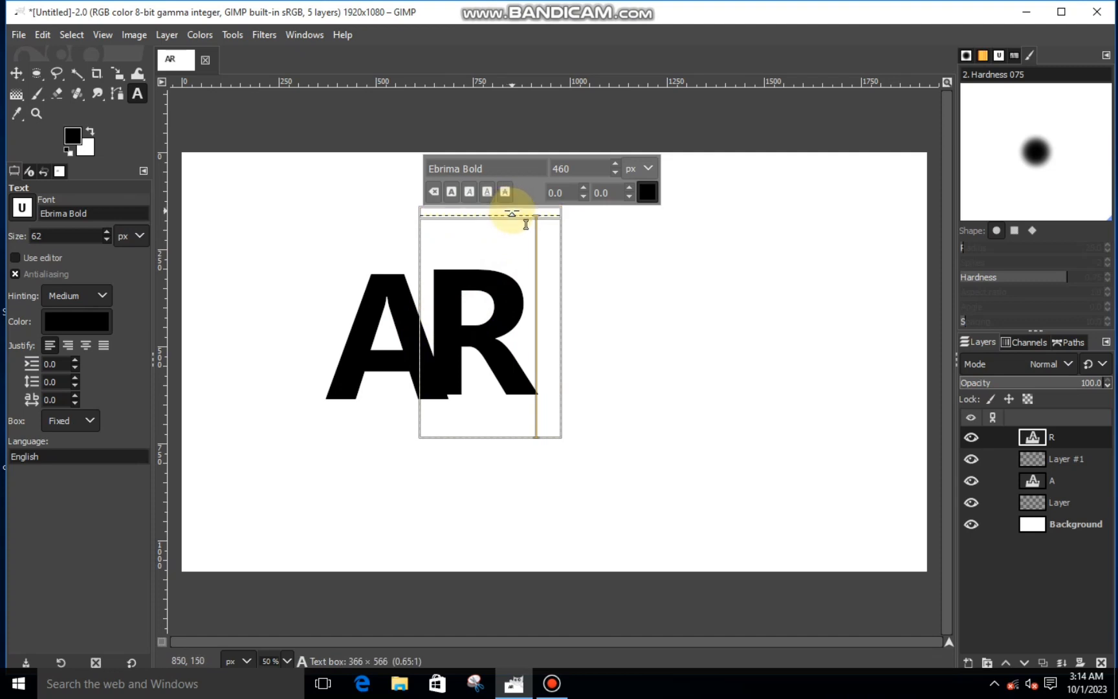
pyautogui.moveTo(526, 224); pyautogui.dragTo(511, 214)
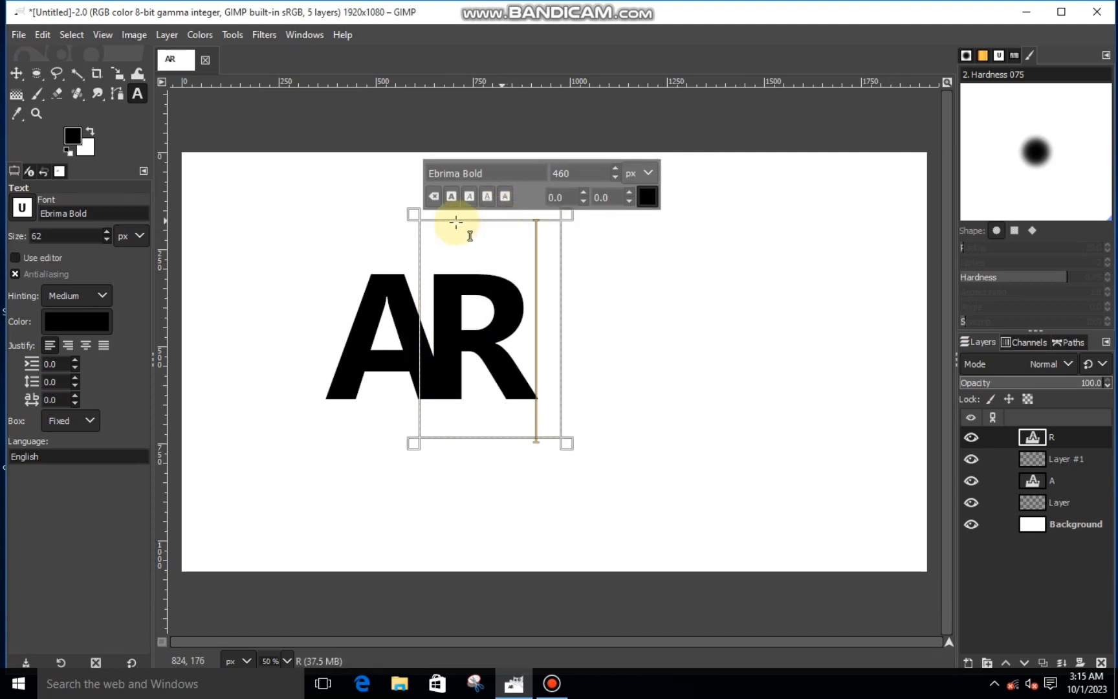
# Cut the crossbar out of the A layer using a four-sided Free Select outline between its legs, and clear the selection.
pyautogui.click(16, 73)
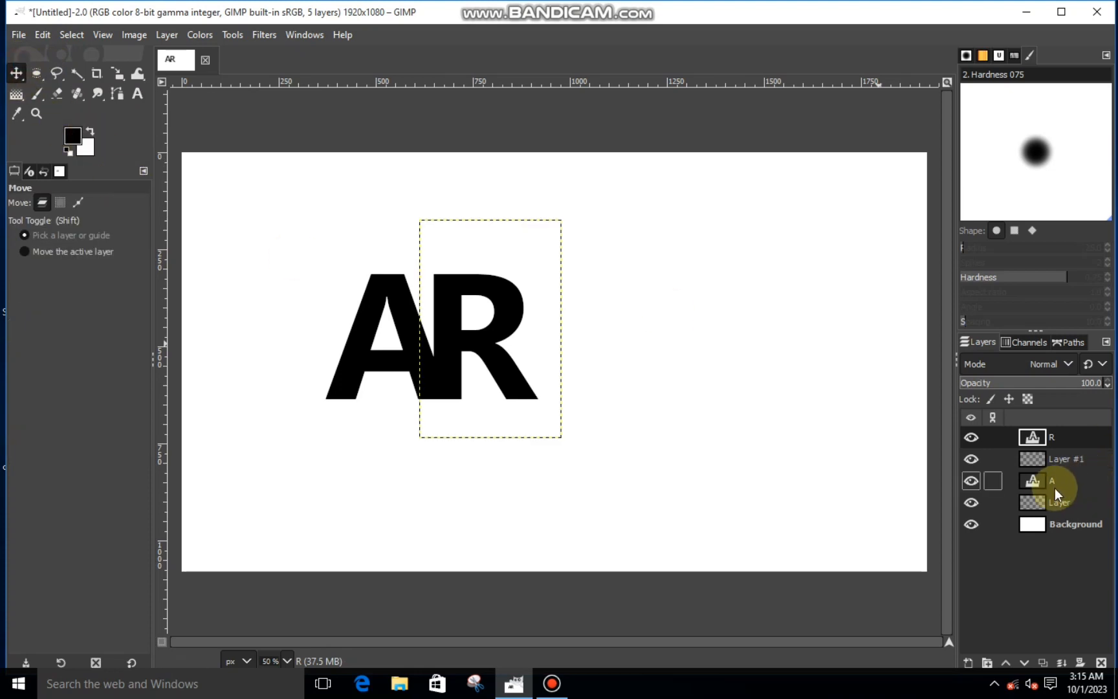
pyautogui.click(1053, 486)
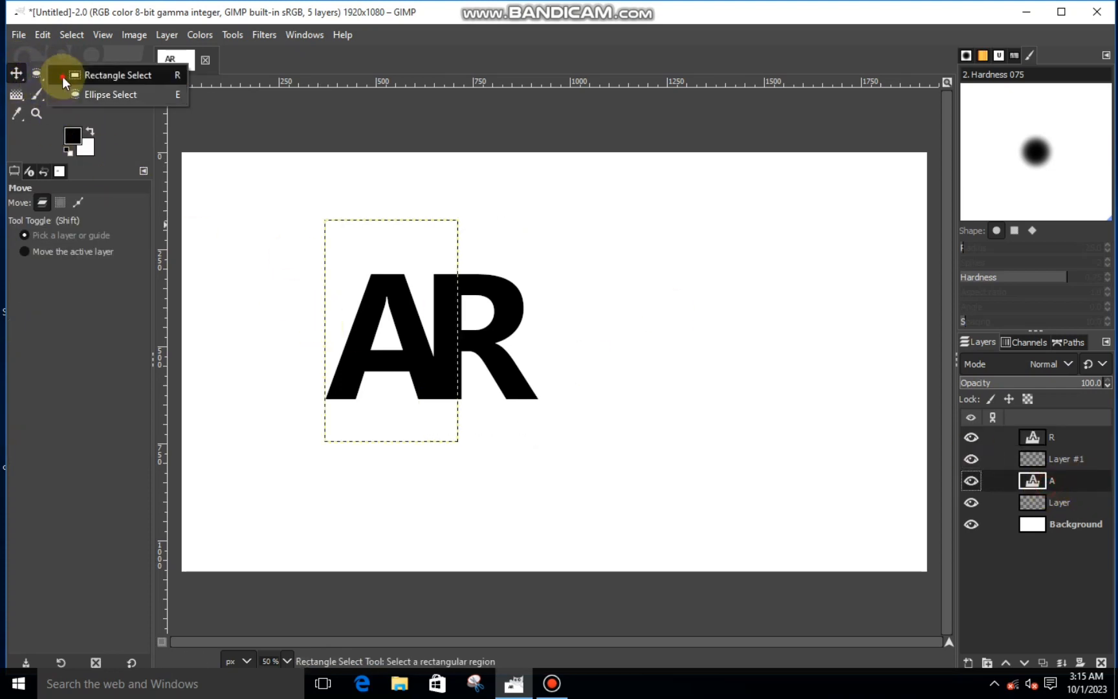
pyautogui.click(64, 75)
pyautogui.scroll(3, 378, 350)
pyautogui.scroll(2, 387, 368)
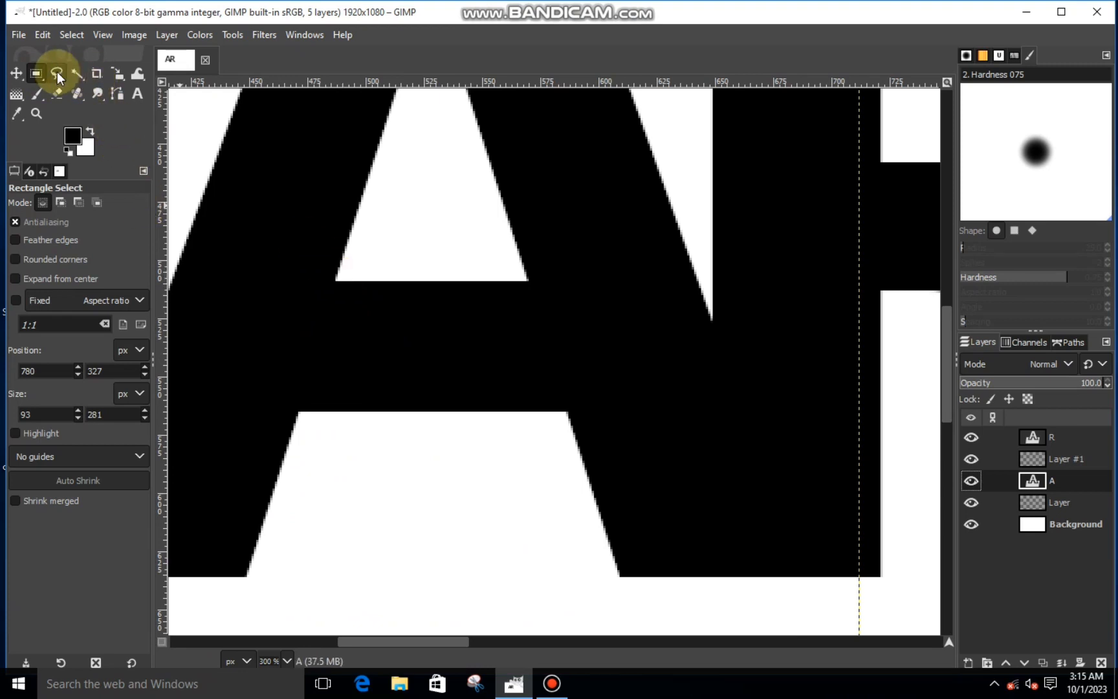
pyautogui.click(57, 73)
pyautogui.click(344, 257)
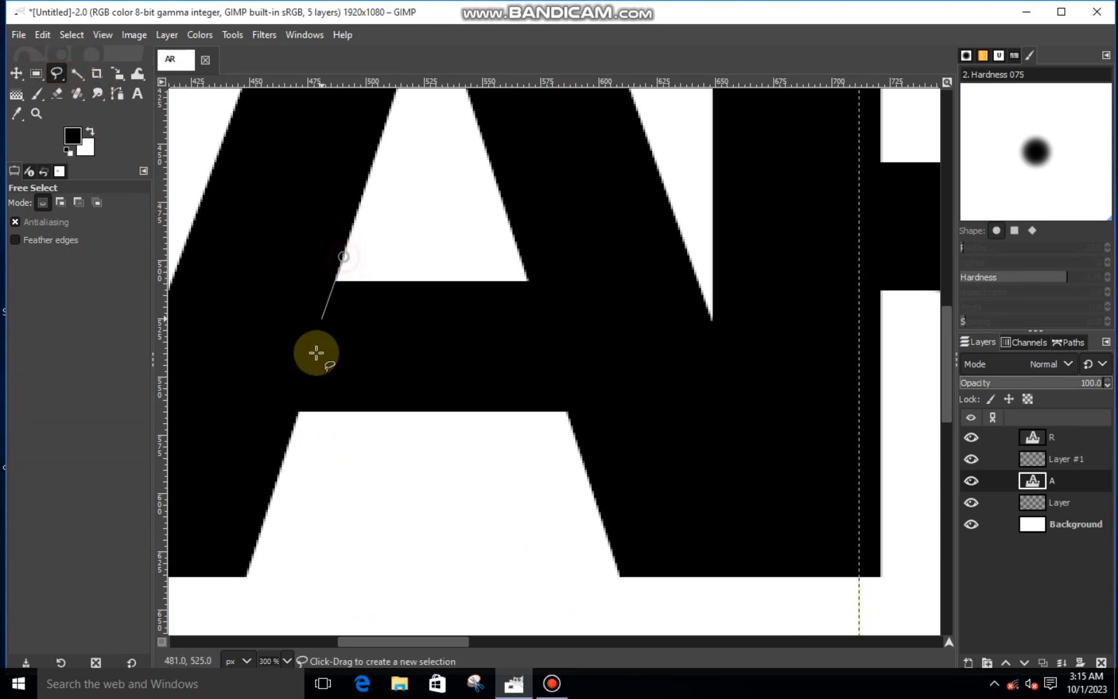
pyautogui.click(280, 470)
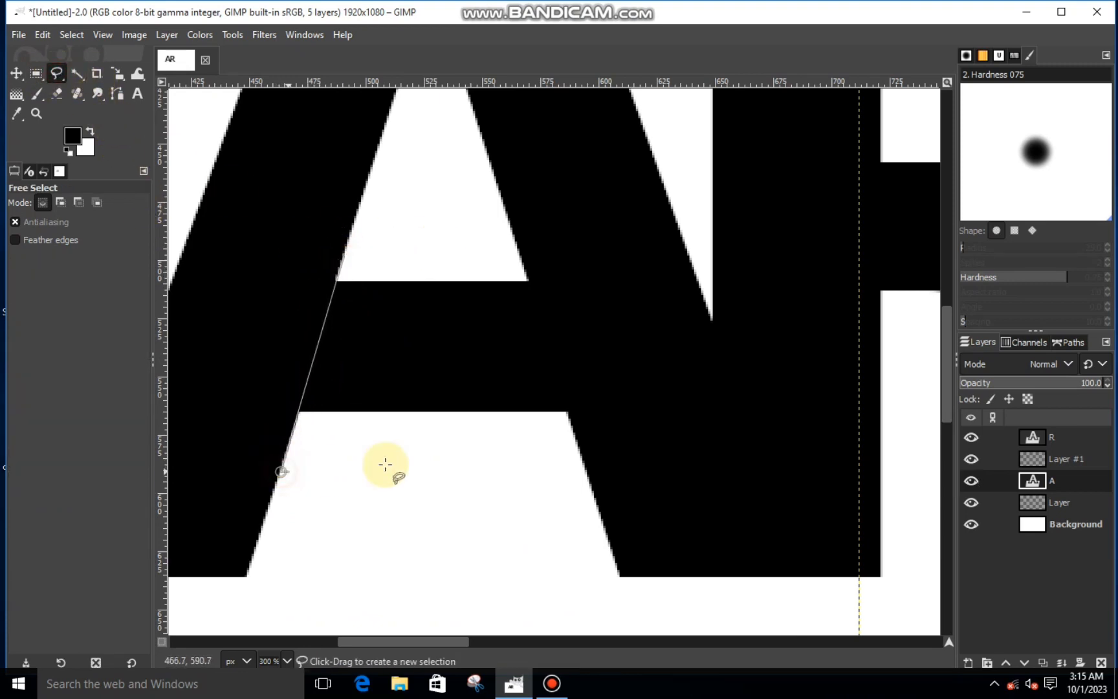
pyautogui.click(585, 476)
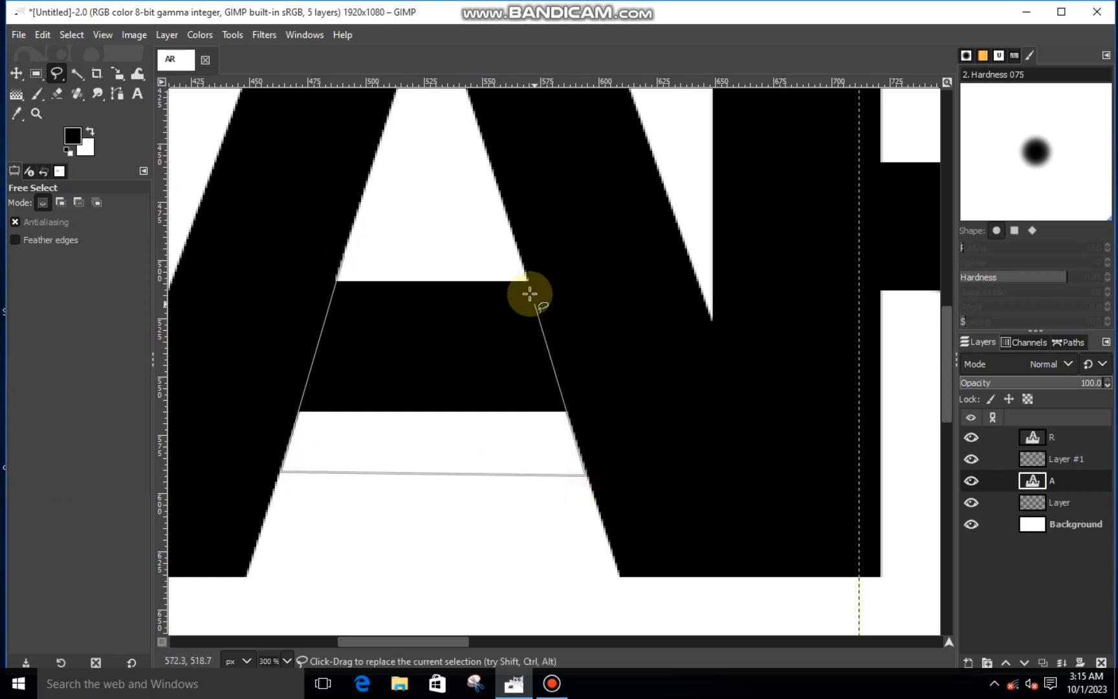
pyautogui.click(518, 248)
pyautogui.click(345, 257)
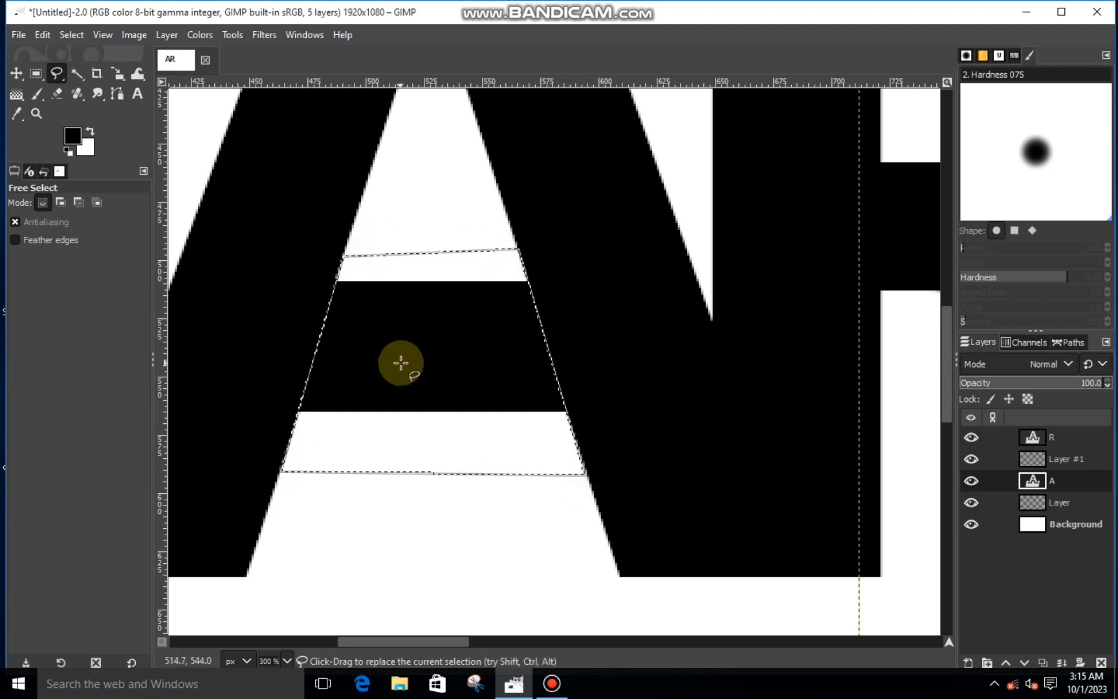
pyautogui.rightClick(402, 364)
pyautogui.moveTo(432, 407)
pyautogui.click(539, 254)
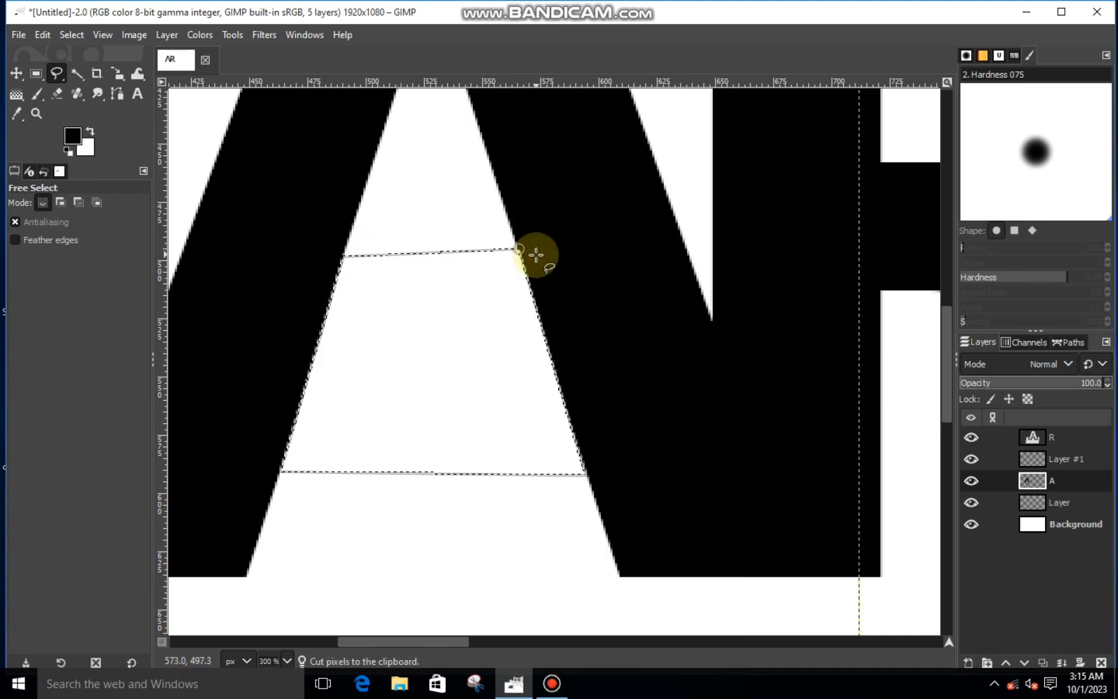
pyautogui.scroll(-3, 529, 254)
pyautogui.scroll(-2, 499, 315)
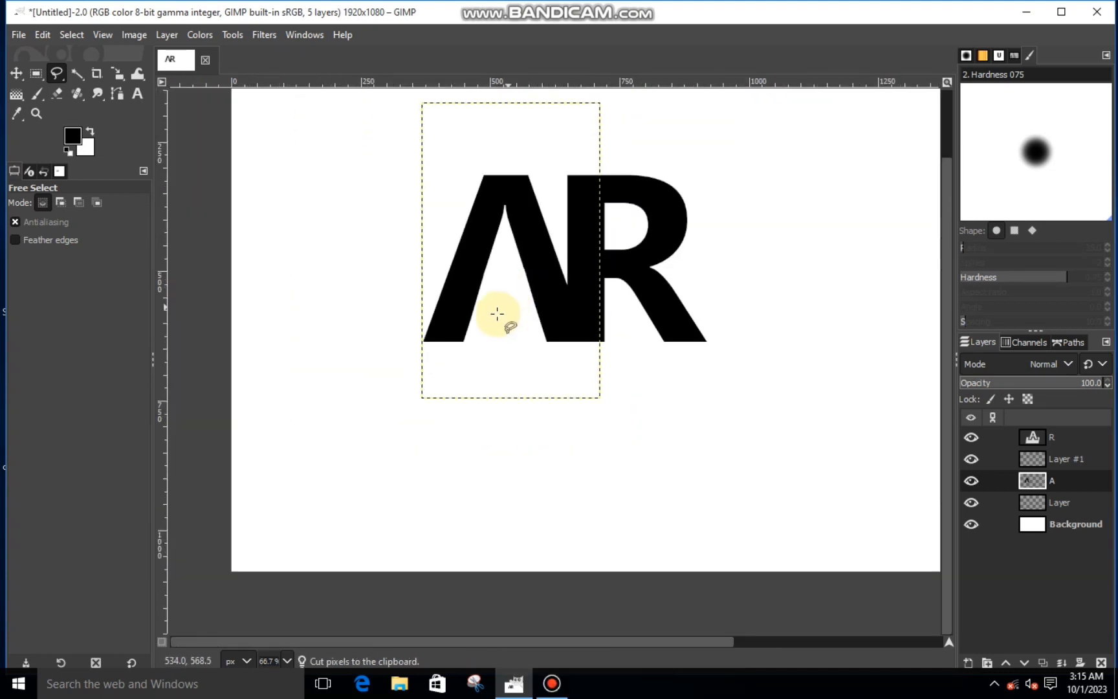
# Shift the R layer toward the A with the Scale tool, keeping it 366 × 562 px, so its stem overlaps the A's inner leg.
pyautogui.click(1060, 442)
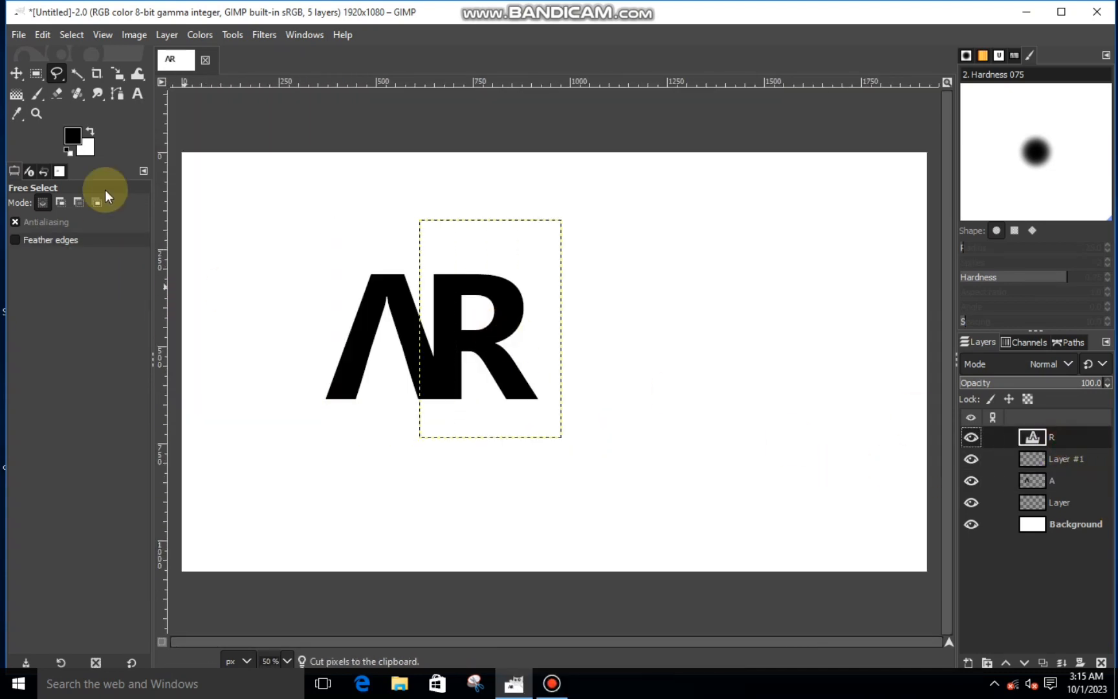
pyautogui.click(117, 73)
pyautogui.click(458, 331)
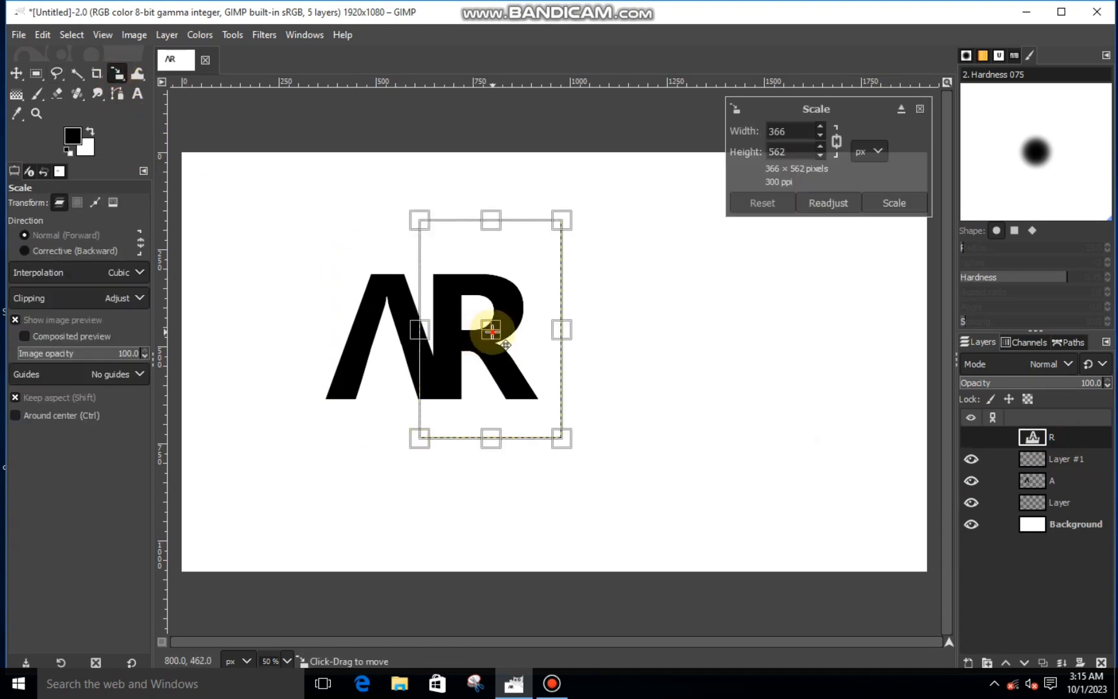
pyautogui.moveTo(491, 331); pyautogui.dragTo(455, 330)
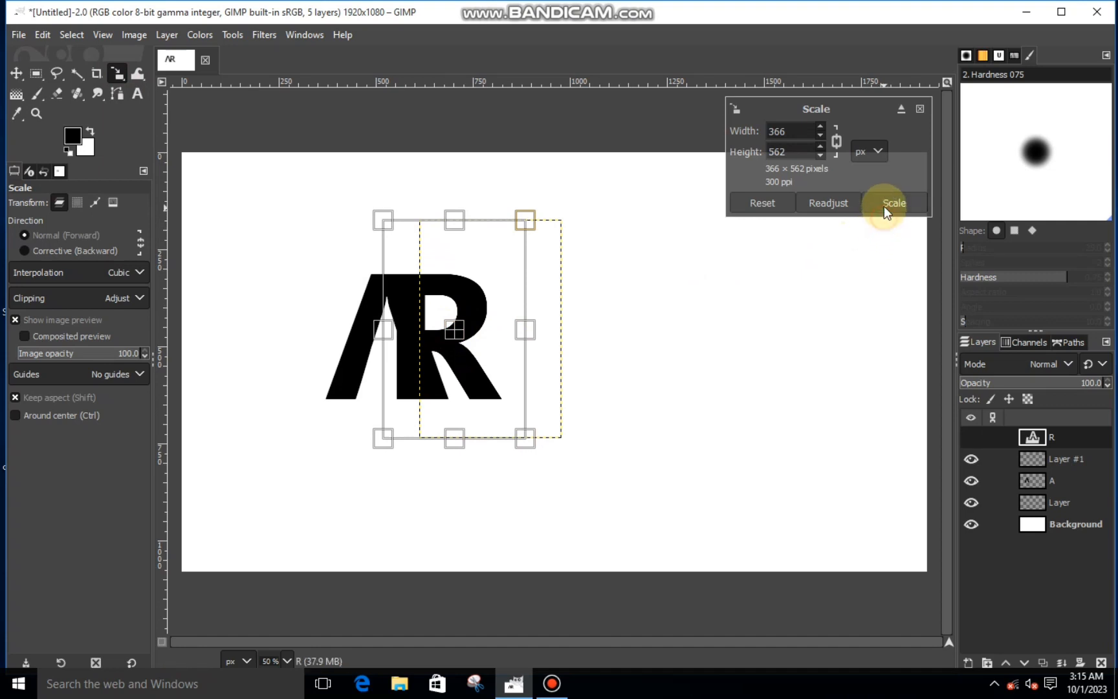
pyautogui.click(886, 211)
# Lower the A layer's opacity to about 39.5 and make the R layer active again.
pyautogui.click(1044, 482)
pyautogui.moveTo(1019, 387); pyautogui.dragTo(1009, 387)
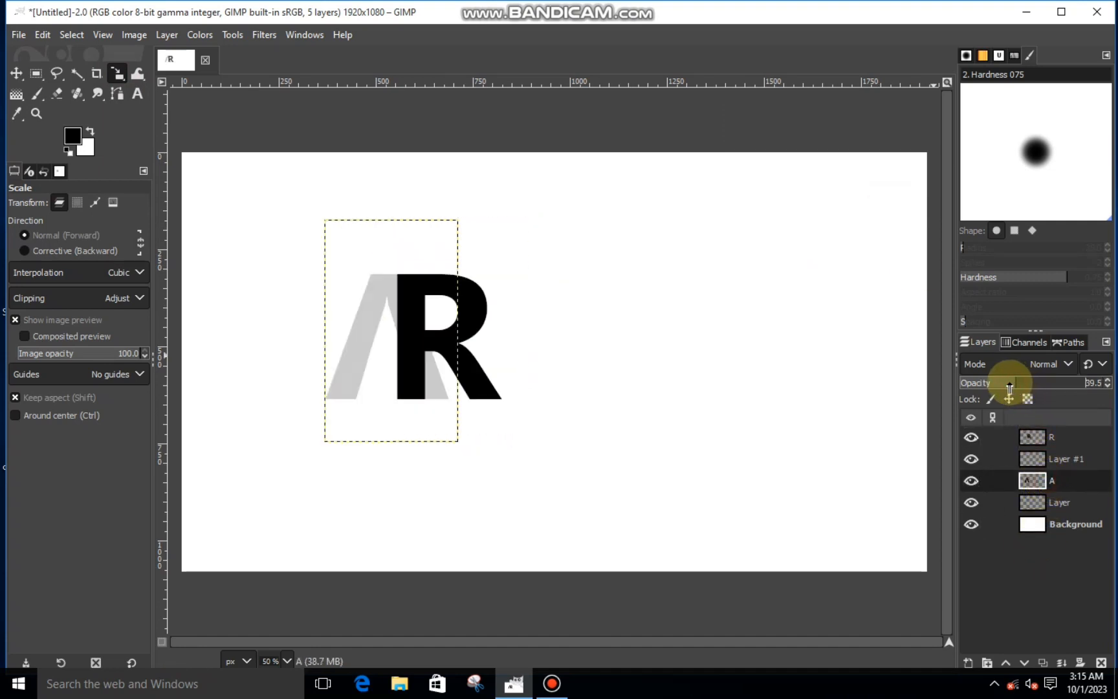
pyautogui.click(1021, 442)
pyautogui.click(450, 380)
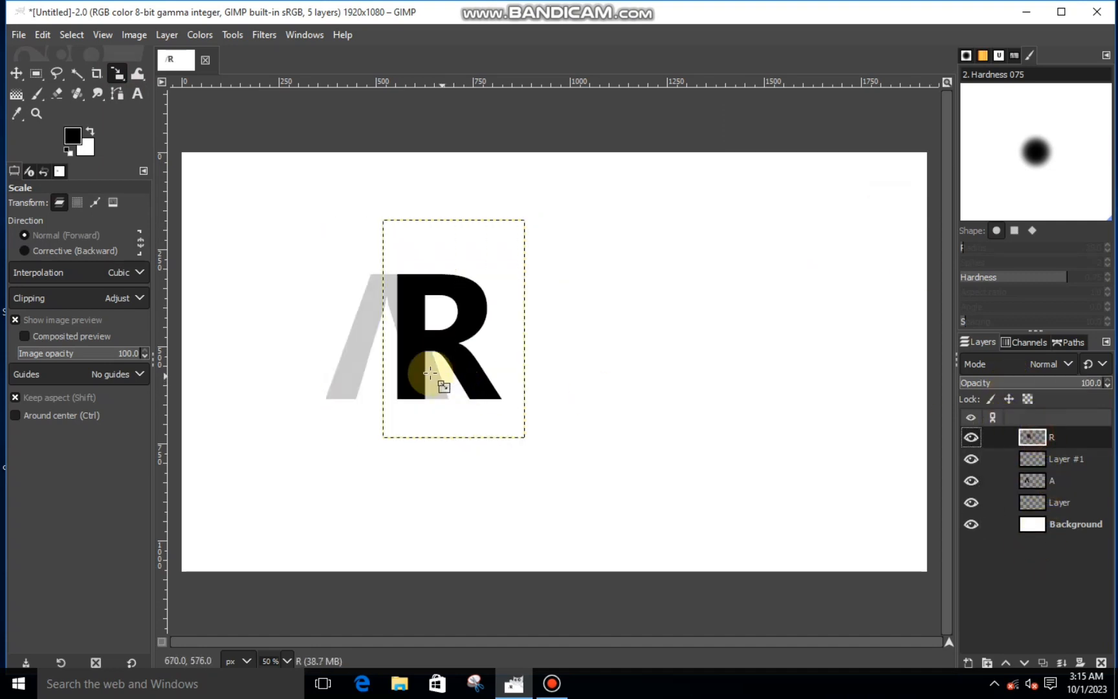
# Cut the R's vertical stem below its top bar using a rectangular selection of about 82 × 305 px, and clear the selection.
pyautogui.click(37, 75)
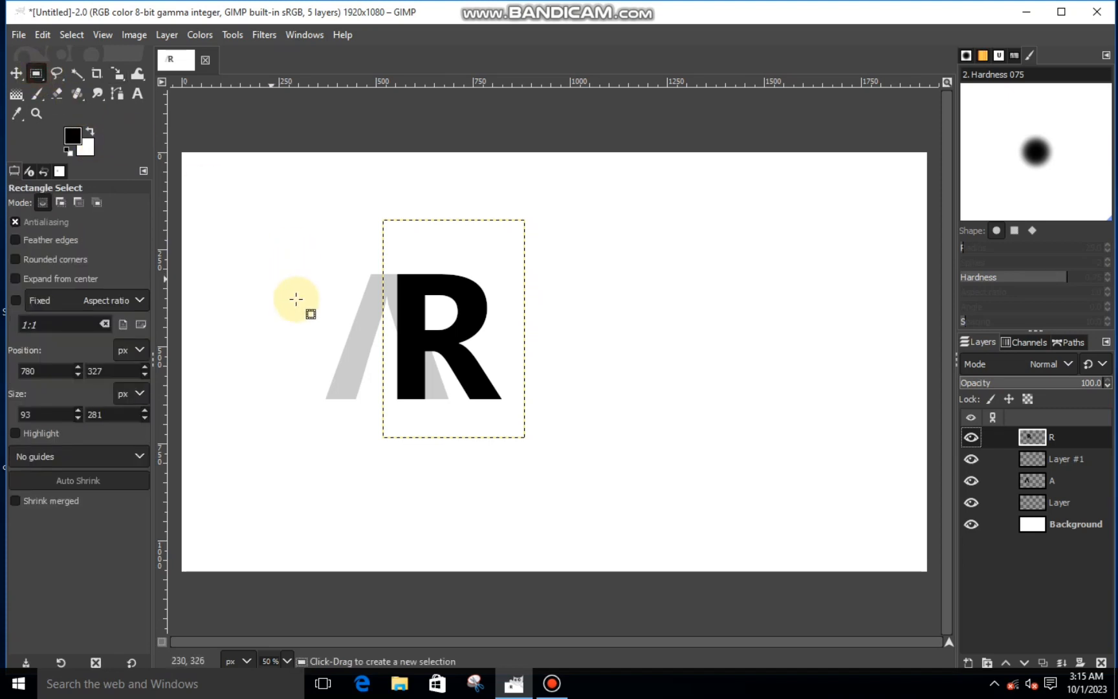
pyautogui.scroll(3, 446, 349)
pyautogui.moveTo(320, 206); pyautogui.dragTo(424, 566)
pyautogui.moveTo(372, 231); pyautogui.dragTo(374, 235)
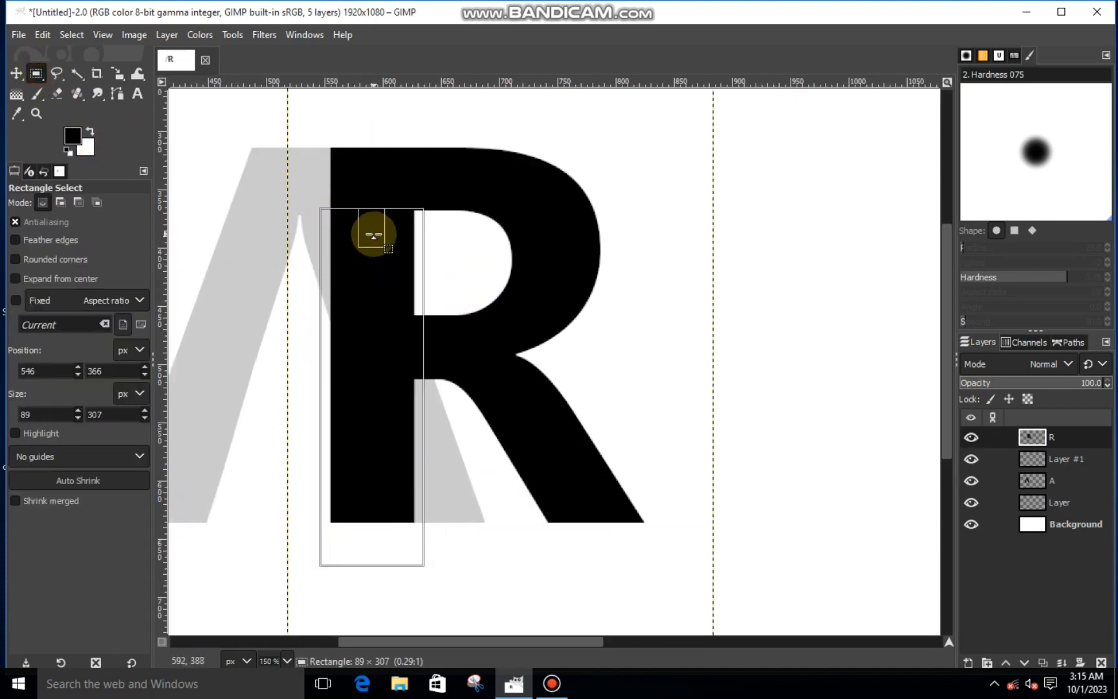
pyautogui.moveTo(426, 355); pyautogui.dragTo(404, 355)
pyautogui.scroll(2, 405, 332)
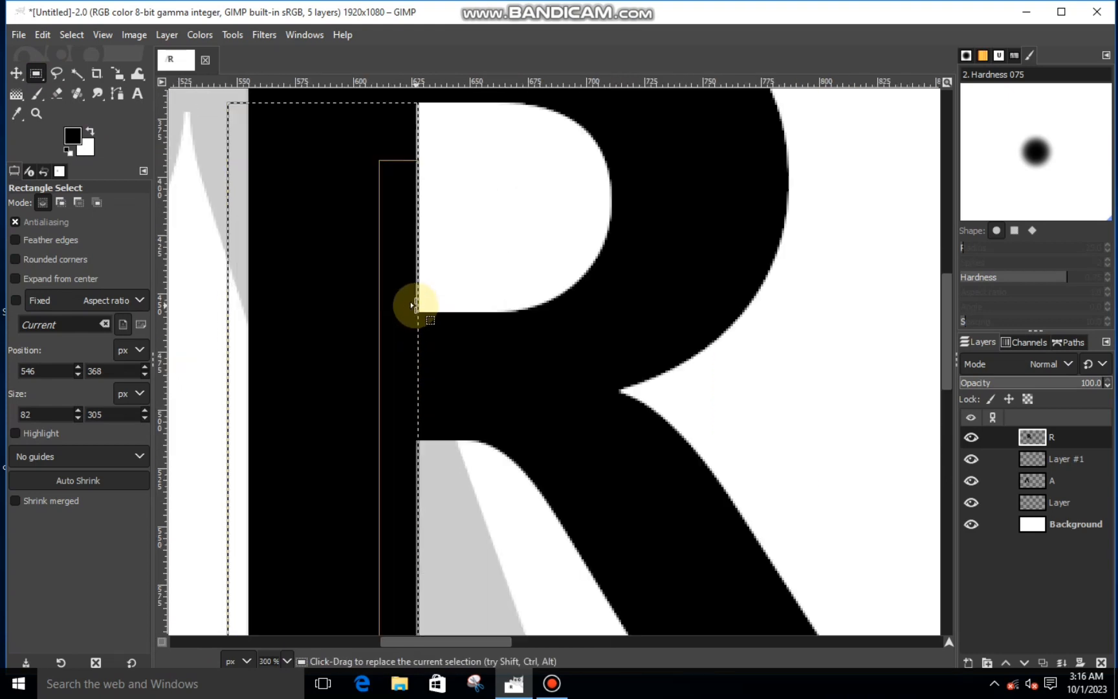
pyautogui.rightClick(382, 220)
pyautogui.moveTo(404, 259)
pyautogui.click(525, 254)
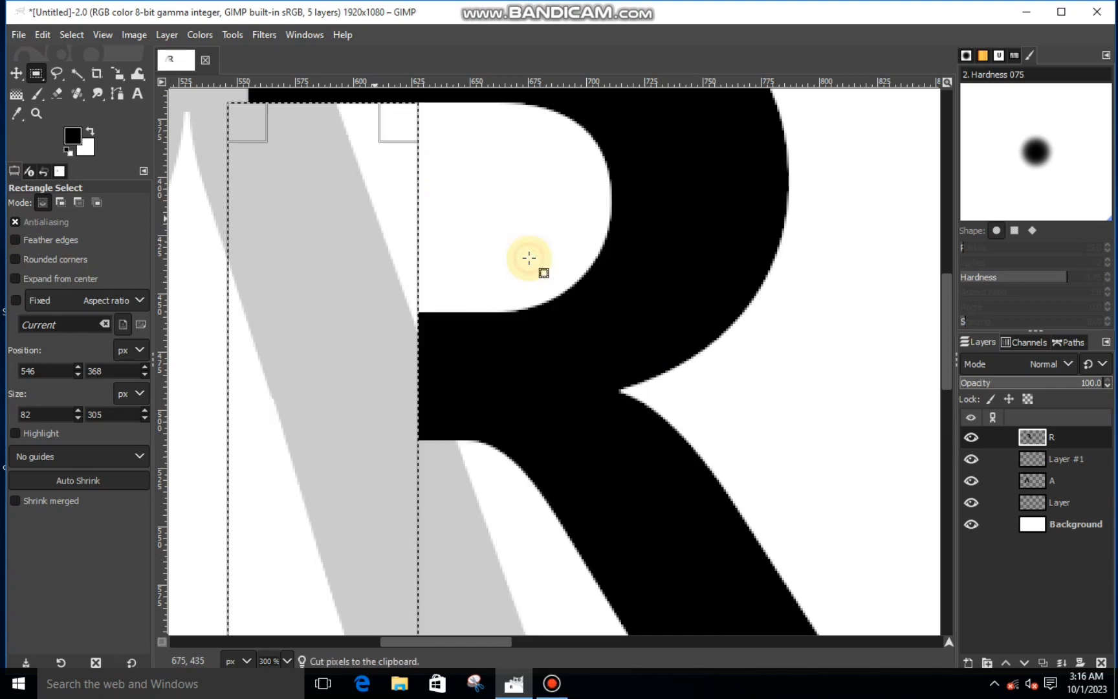
pyautogui.hotkey('ctrl', 'shift', 'a')
# Restore the A layer's opacity to 100.
pyautogui.scroll(-5, 512, 273)
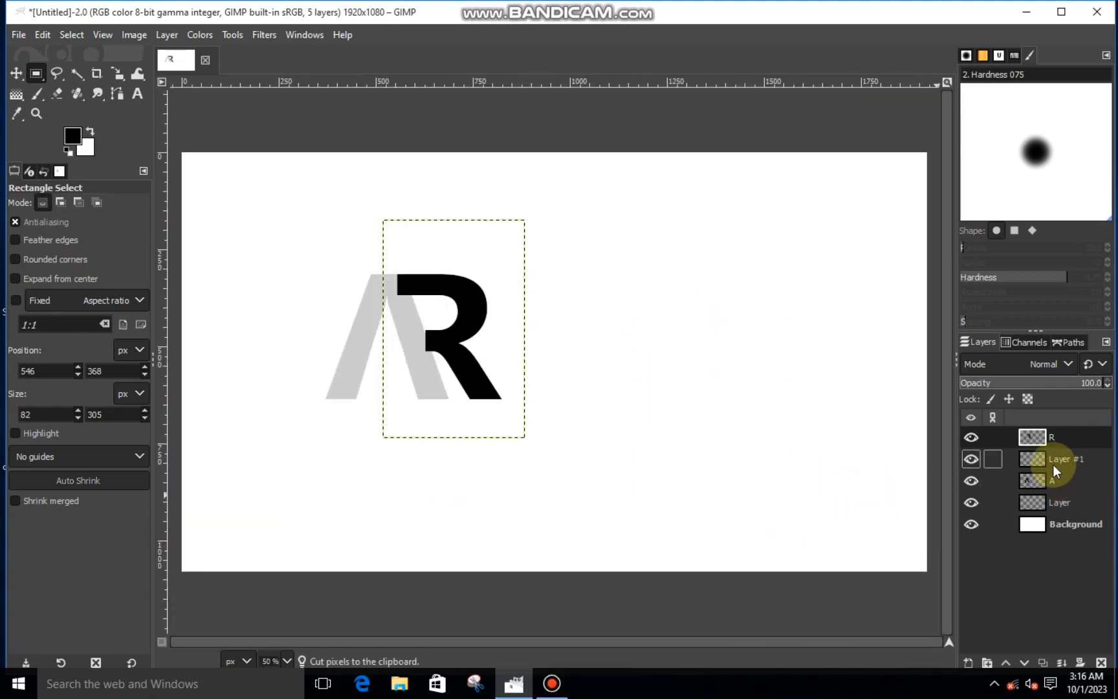
pyautogui.click(1039, 480)
pyautogui.moveTo(1038, 382); pyautogui.dragTo(1092, 401)
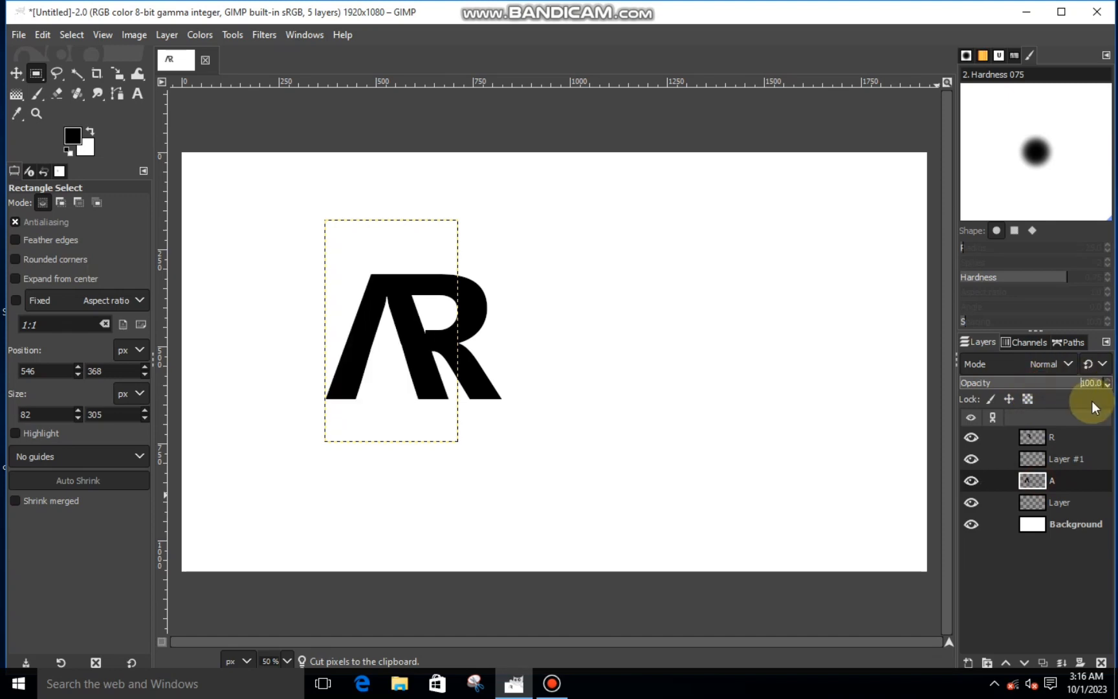
# Nudge the R layer slightly closer to the A with the Scale tool so its cut edges meet the A's leg.
pyautogui.click(1068, 435)
pyautogui.click(116, 73)
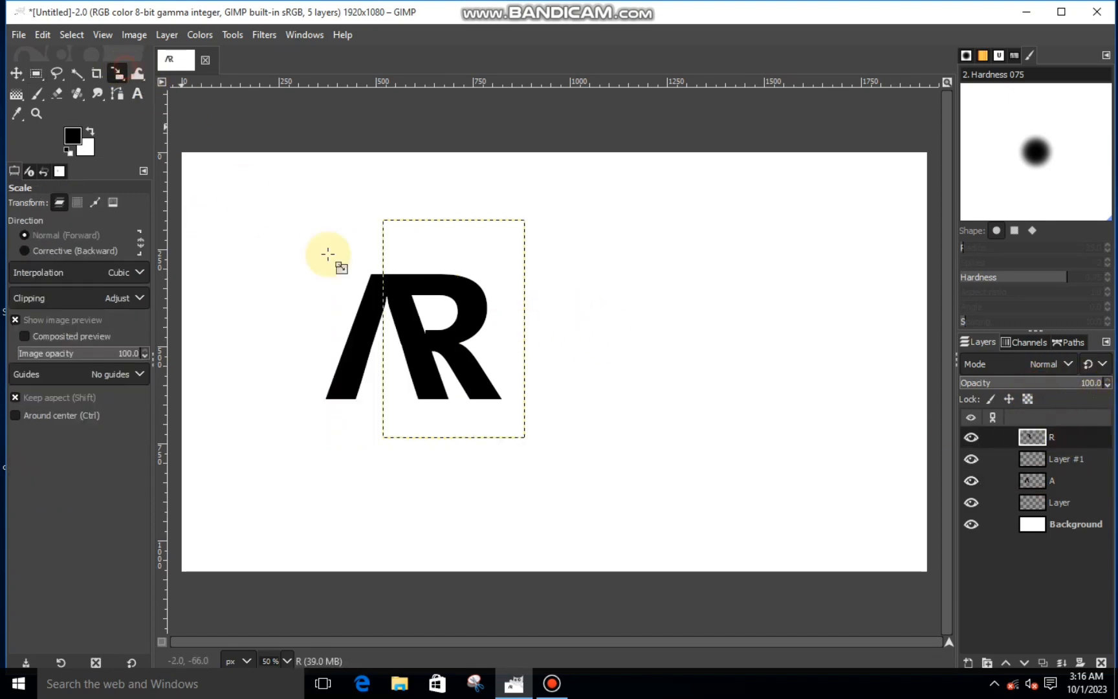
pyautogui.click(454, 331)
pyautogui.moveTo(466, 345); pyautogui.dragTo(453, 329)
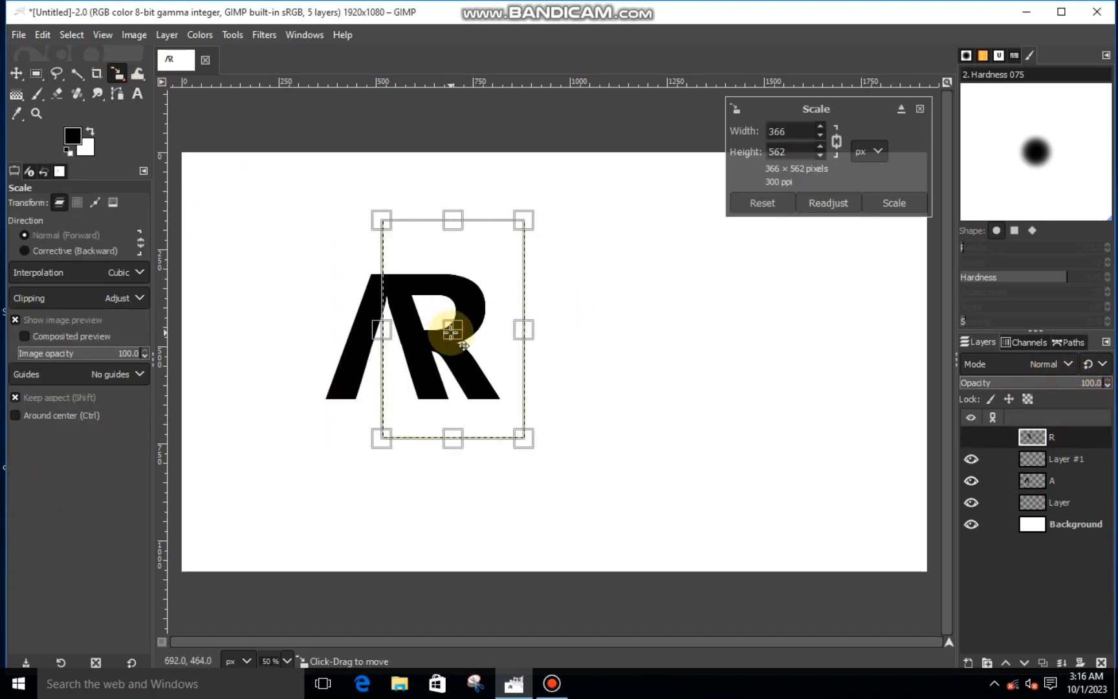
pyautogui.click(901, 204)
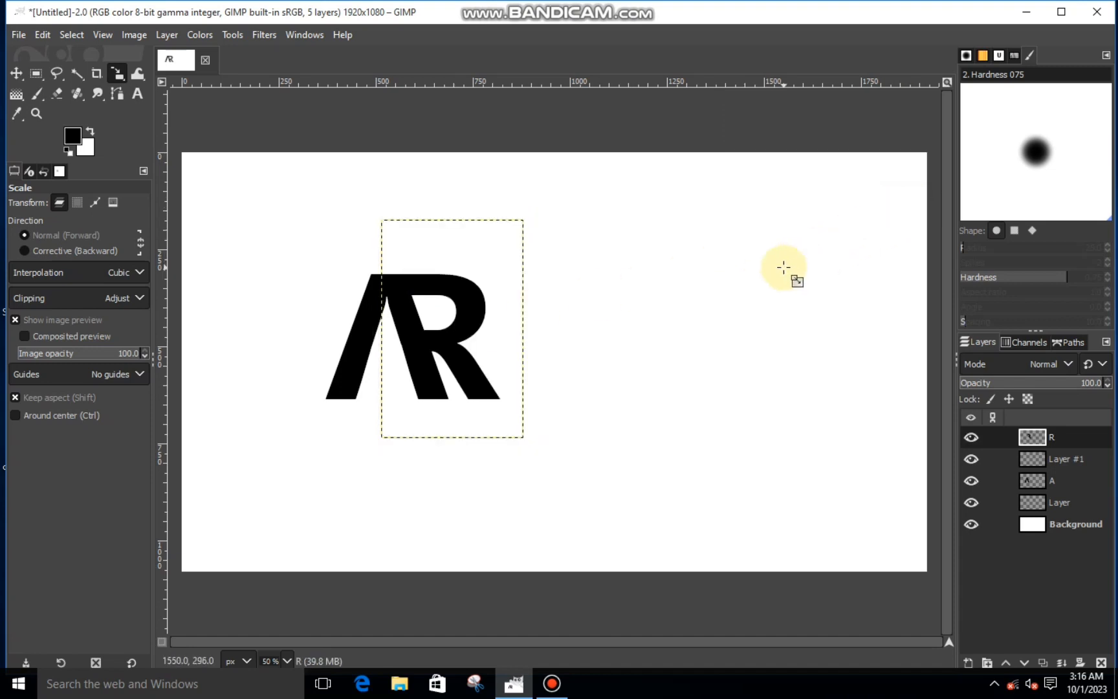
# Move Layer #1 above the R layer and delete the empty layer named Layer.
pyautogui.click(1011, 520)
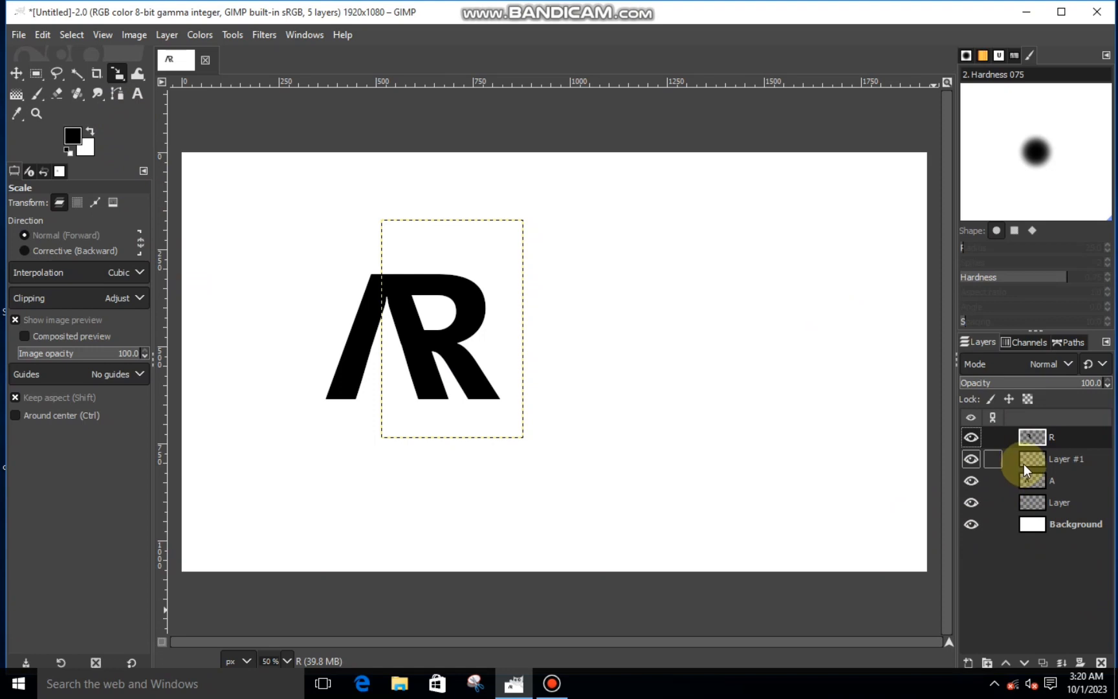
pyautogui.moveTo(1024, 471); pyautogui.dragTo(1024, 436)
pyautogui.click(990, 504)
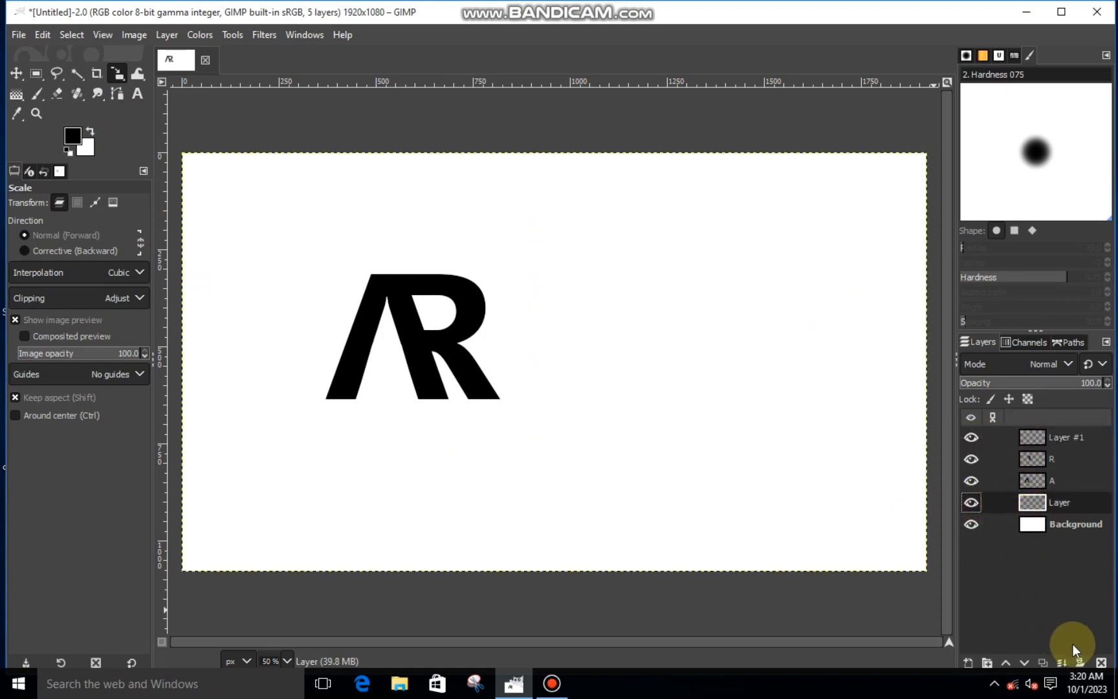
pyautogui.click(1100, 662)
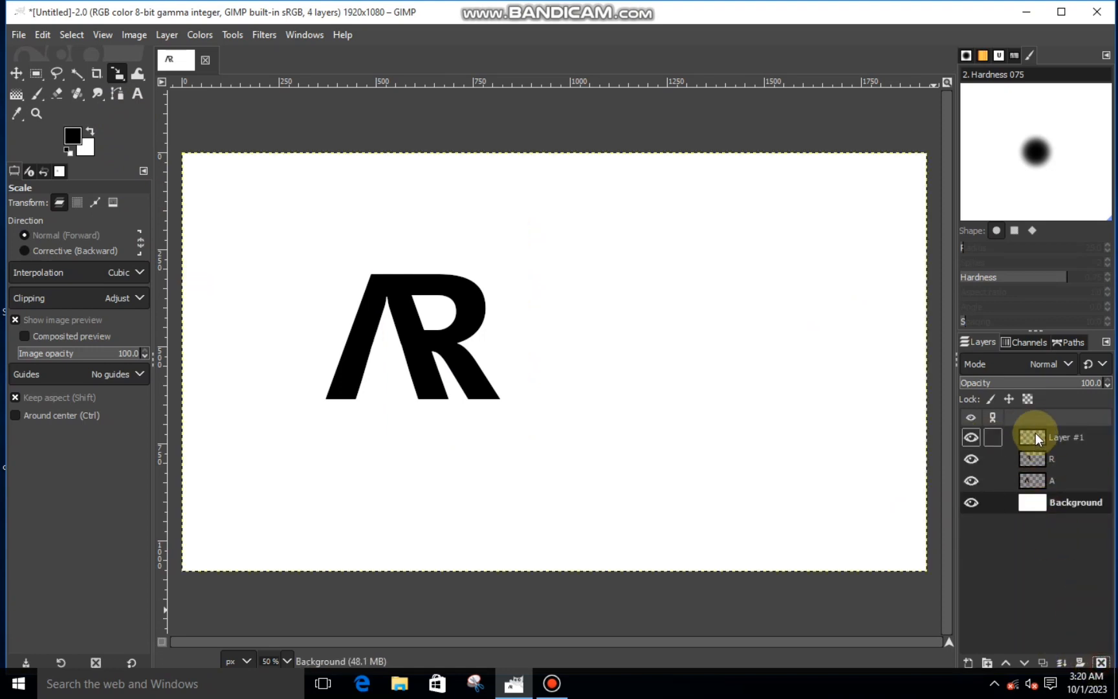
# On Layer #1, draw a path from the outer edge of the R's foot to a tip beyond it and bend it into a downward curve.
pyautogui.click(1035, 438)
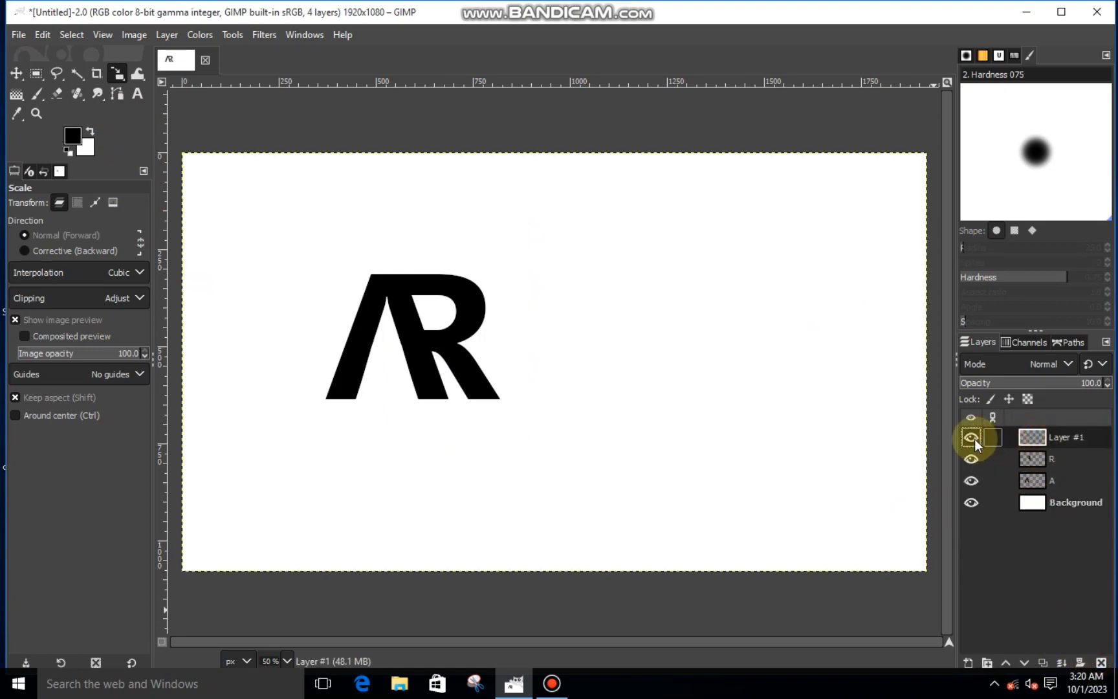
pyautogui.click(116, 94)
pyautogui.scroll(3, 511, 414)
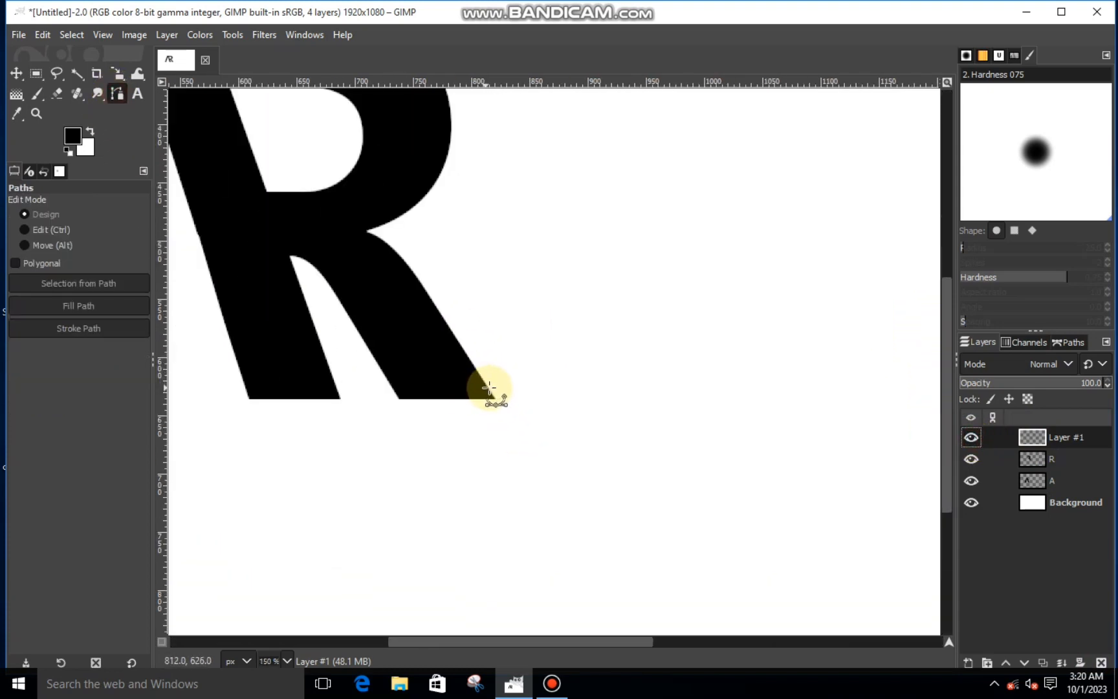
pyautogui.click(488, 383)
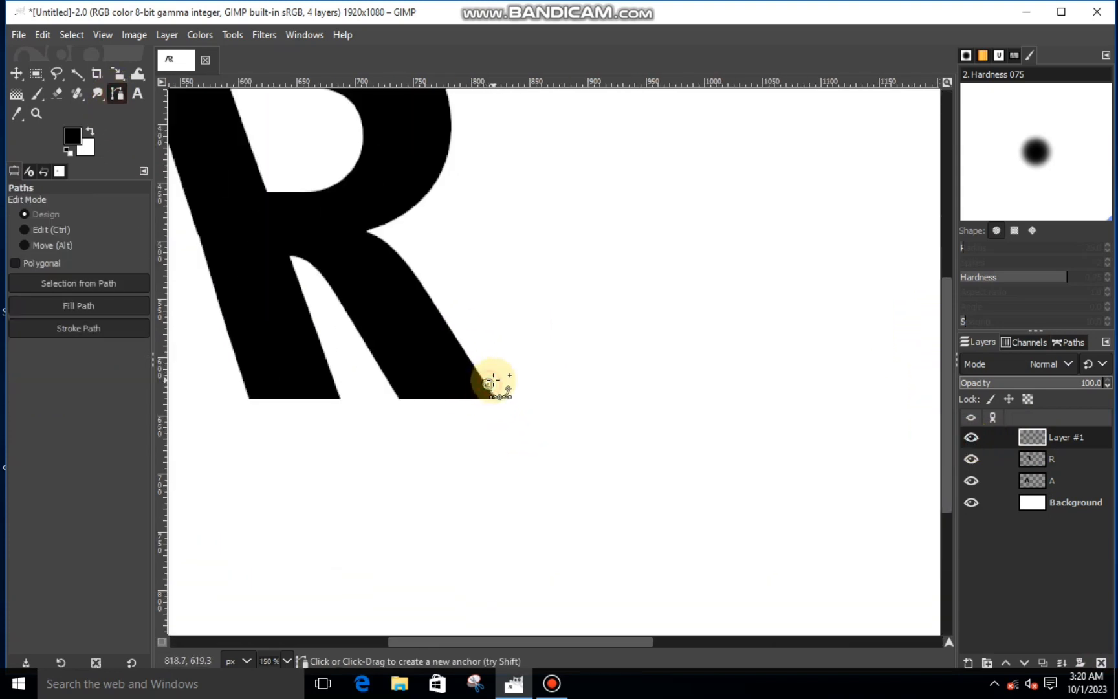
pyautogui.click(656, 427)
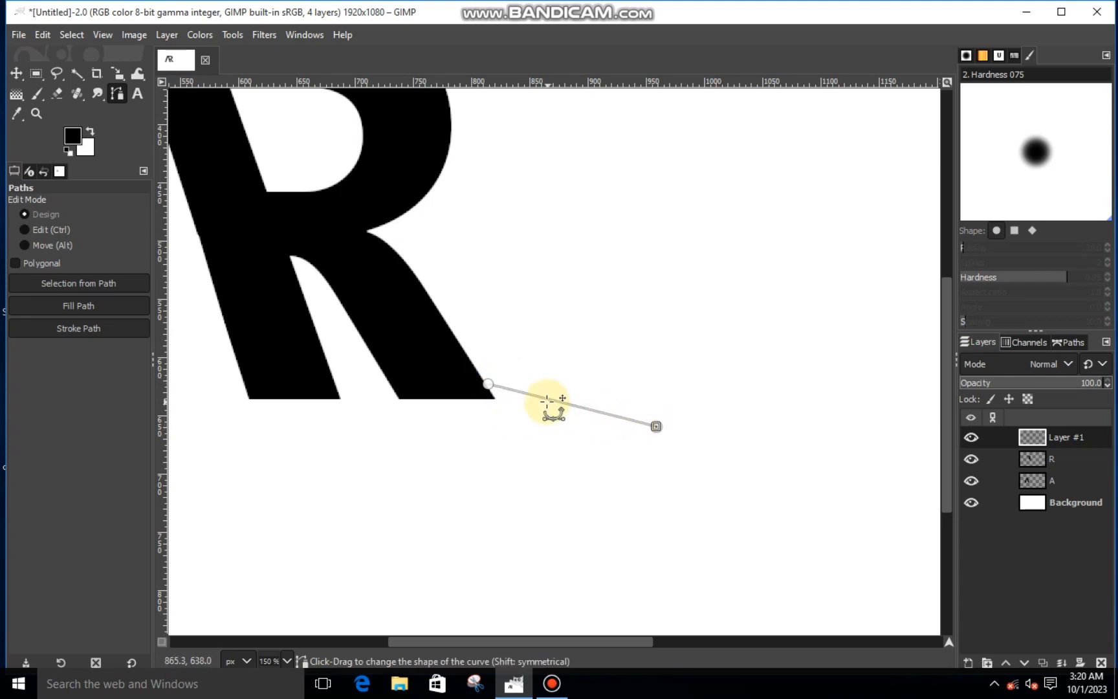
pyautogui.moveTo(549, 399); pyautogui.dragTo(543, 410)
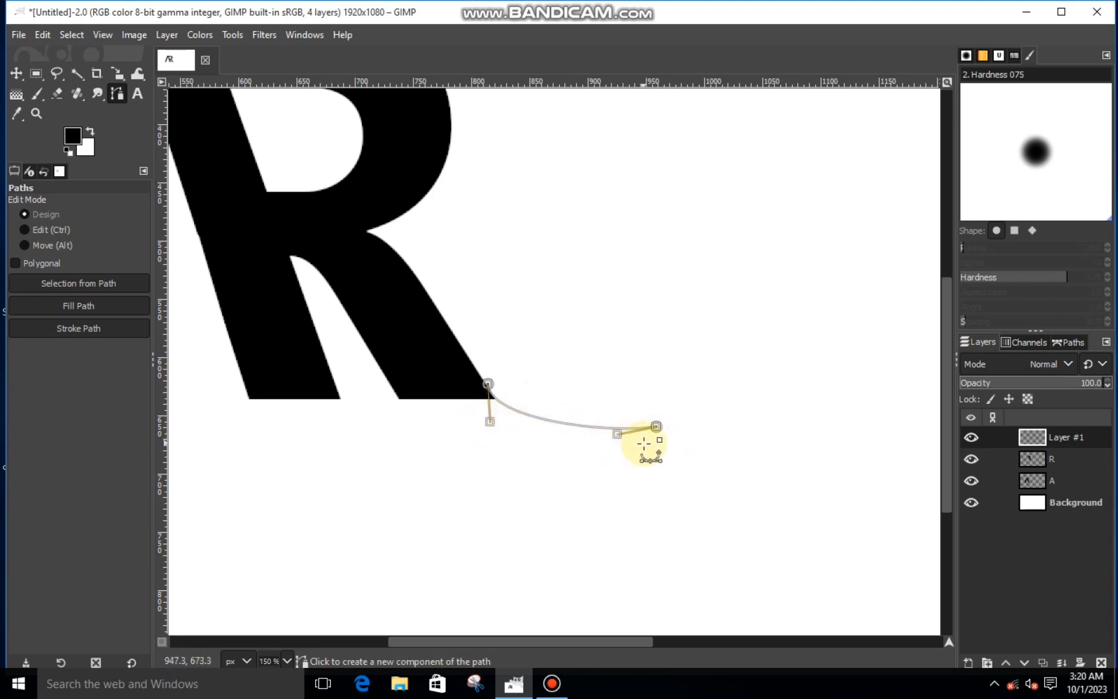
pyautogui.click(644, 443)
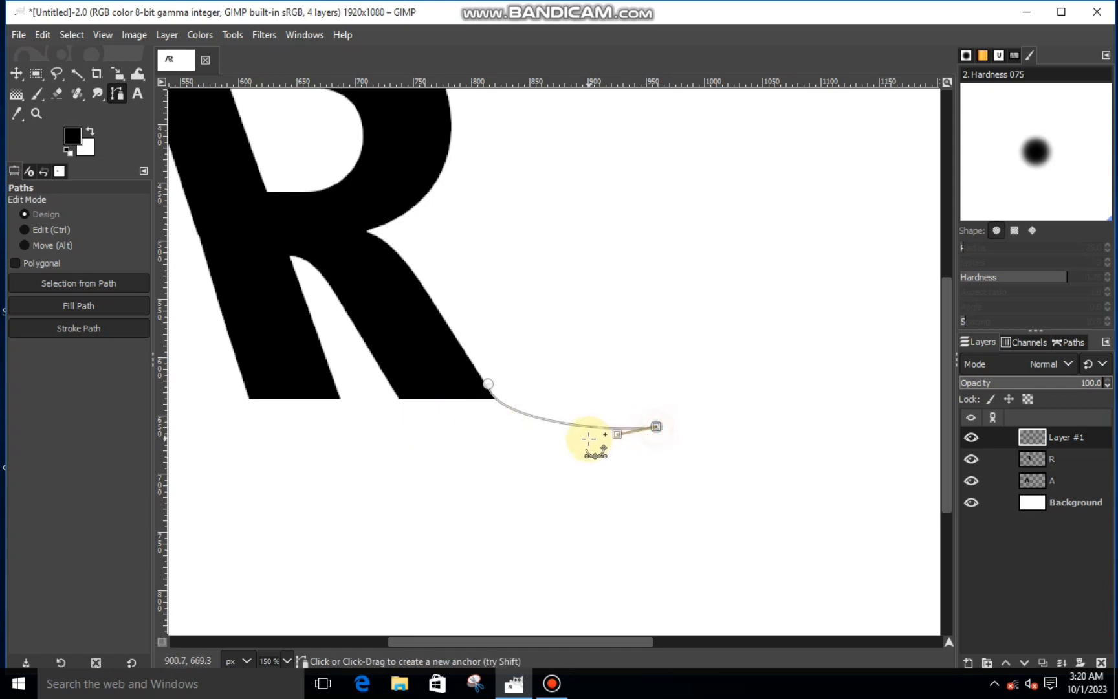
# Extend the path from the tip back to the inner corner of the R's foot and bend it into a lower curve.
pyautogui.moveTo(589, 439); pyautogui.dragTo(404, 395)
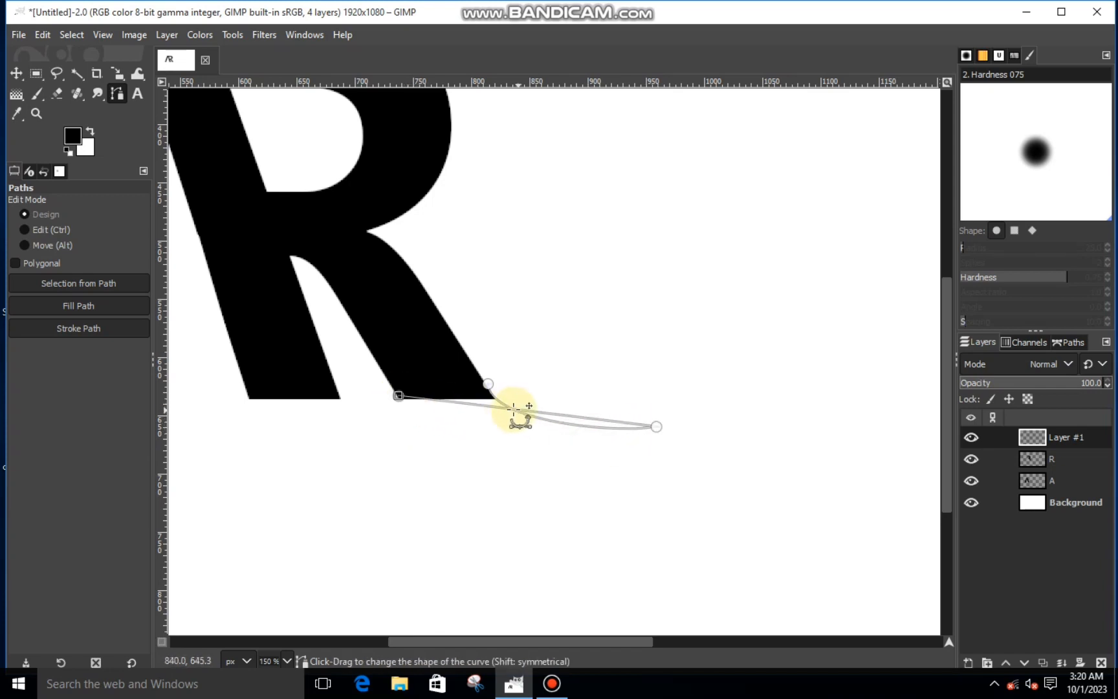
pyautogui.moveTo(496, 405); pyautogui.dragTo(514, 433)
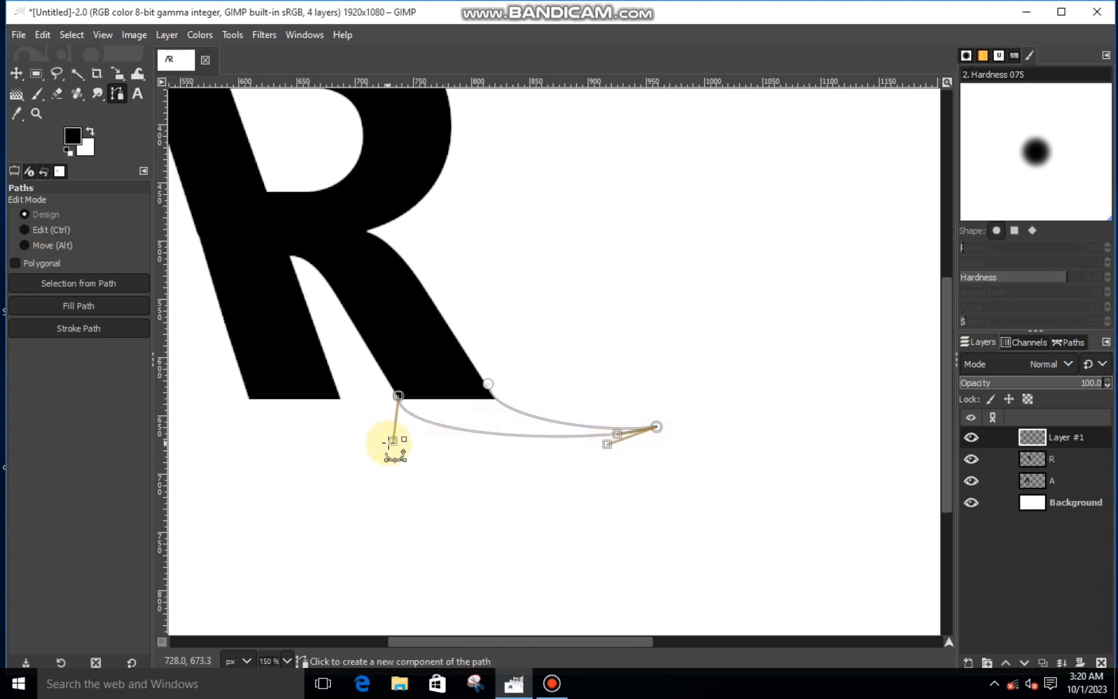
pyautogui.moveTo(391, 441); pyautogui.dragTo(414, 447)
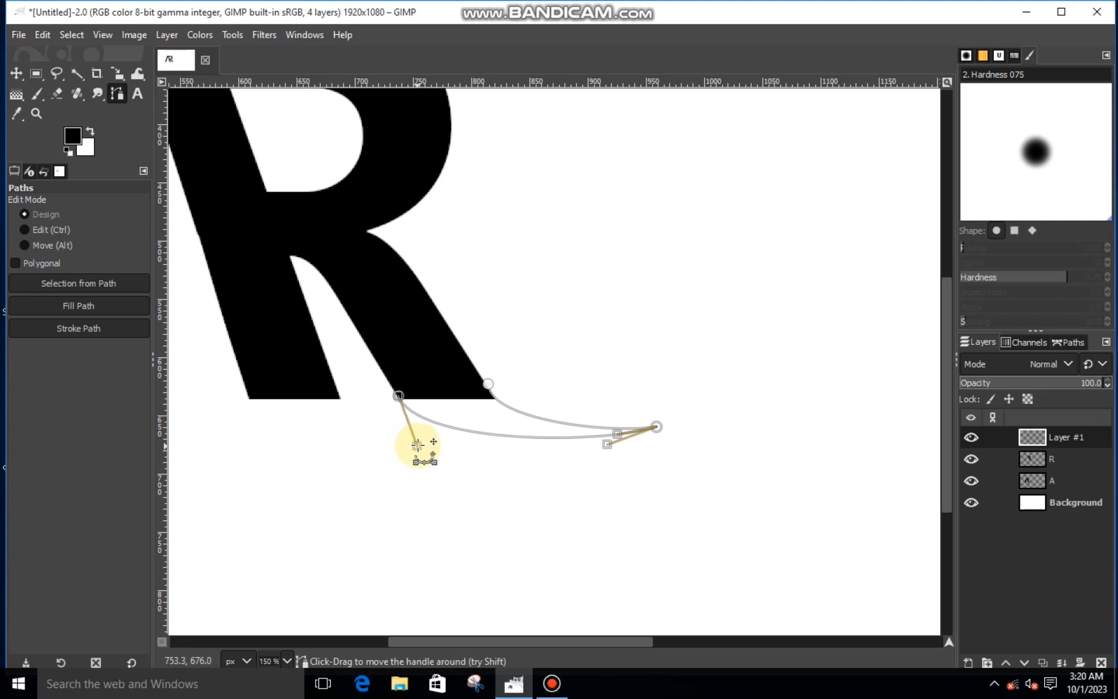
# Adjust the curve handle at the R foot's inner corner so the lower curve continues smoothly from the leg's edge.
pyautogui.scroll(3, 410, 427)
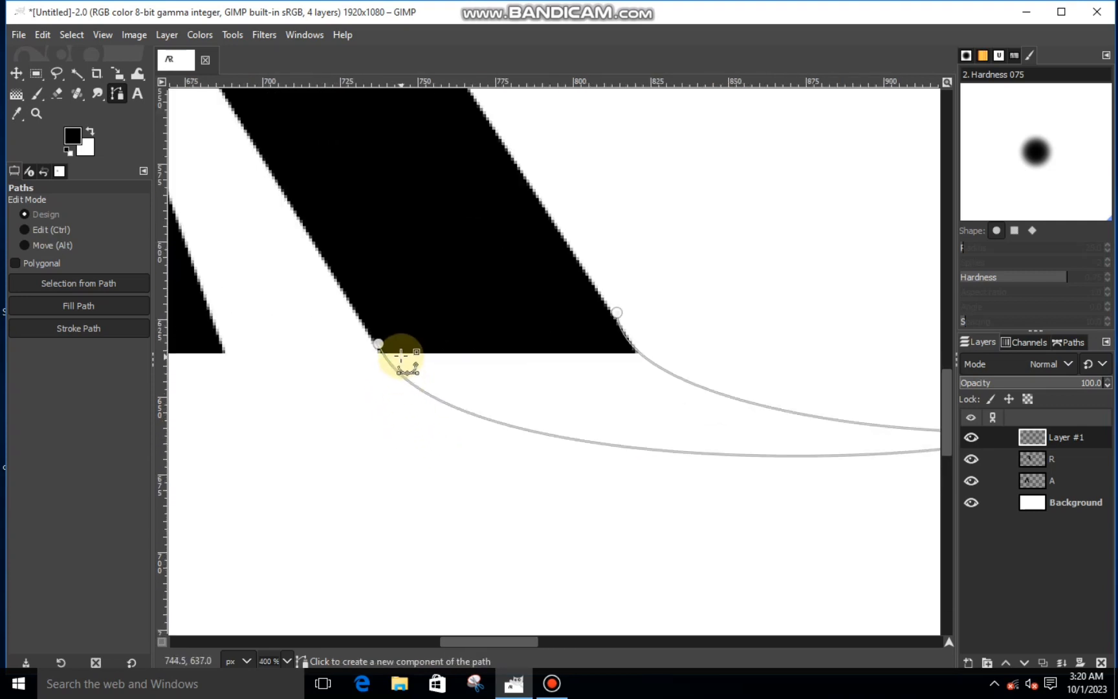
pyautogui.moveTo(378, 343); pyautogui.dragTo(427, 477)
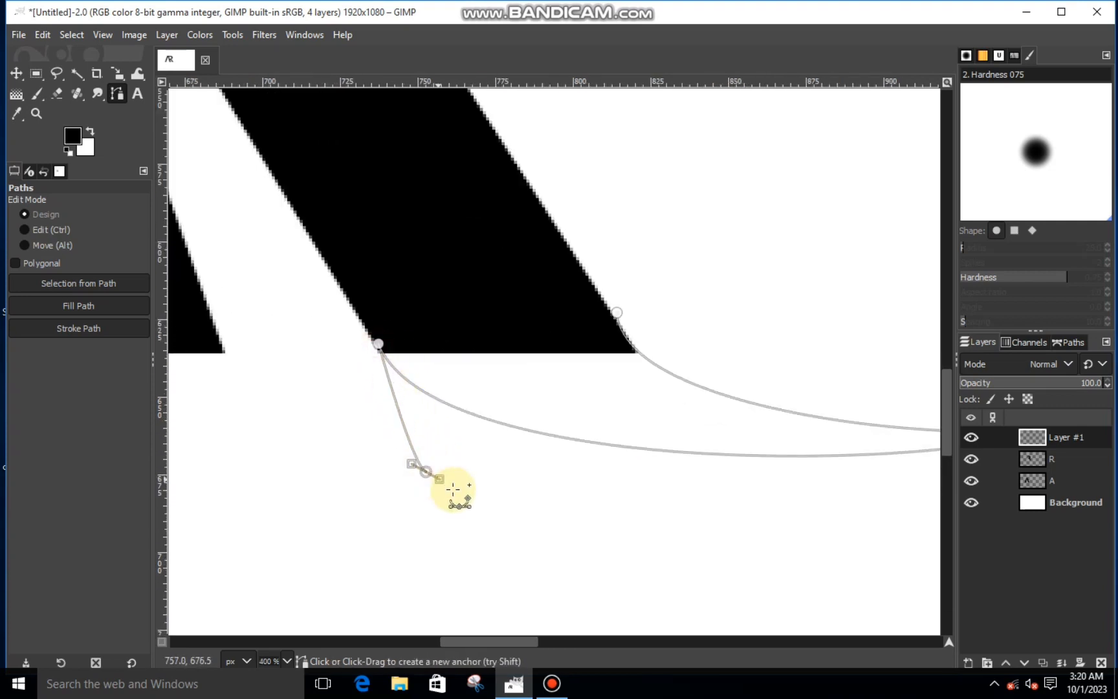
pyautogui.click(379, 343)
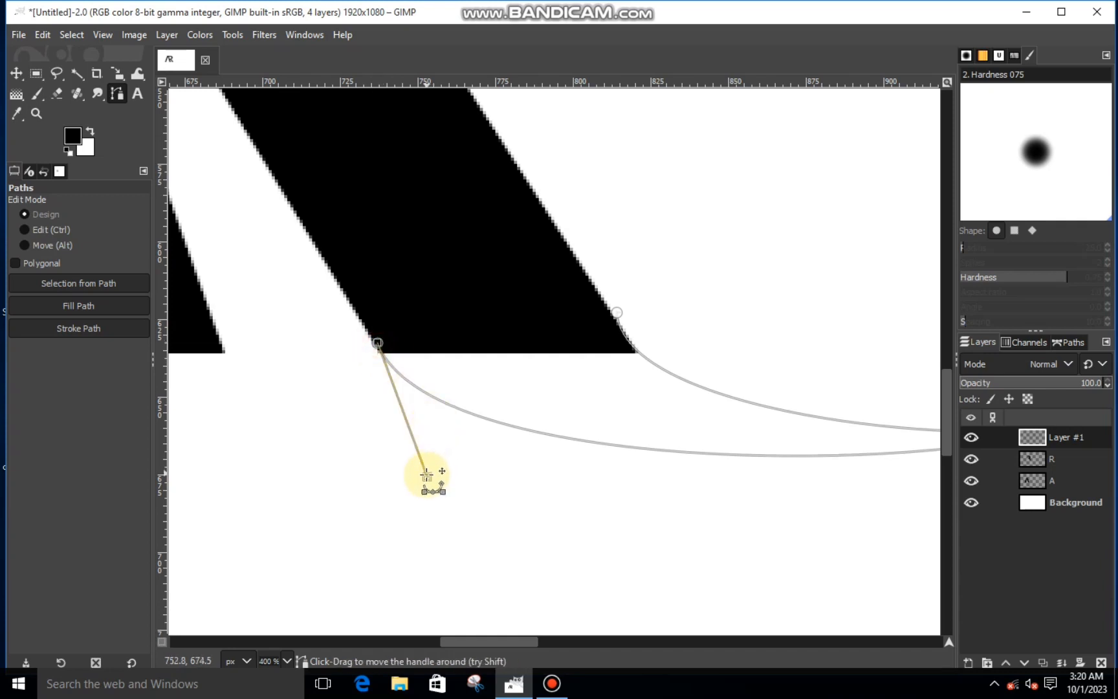
pyautogui.moveTo(427, 477); pyautogui.dragTo(494, 504)
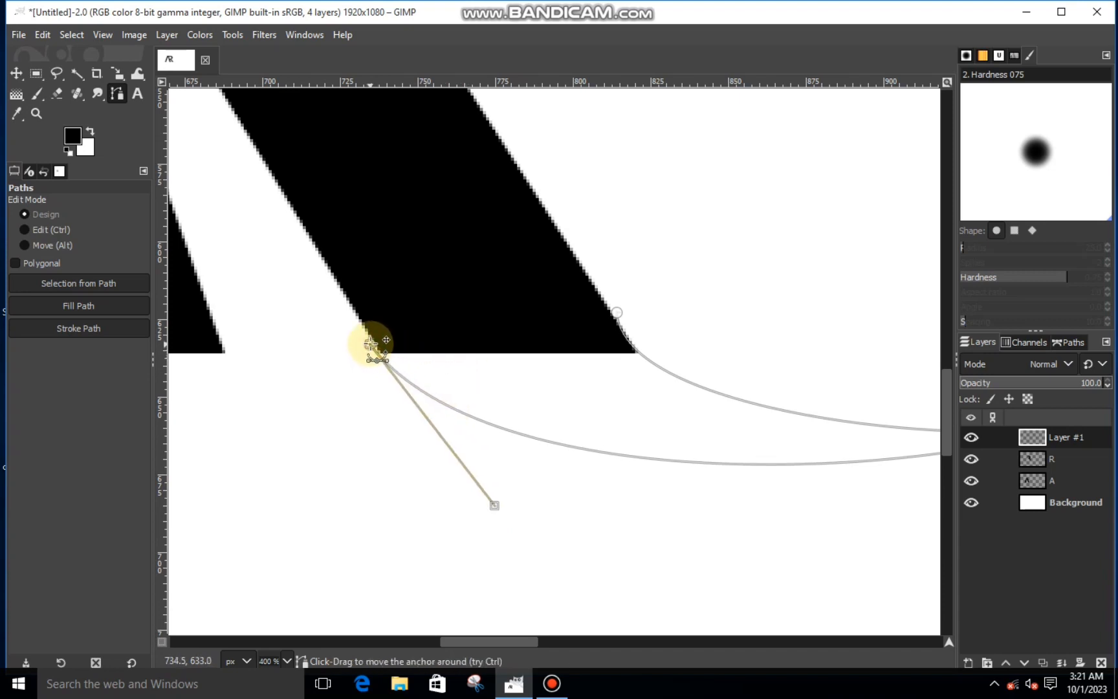
# Close the tail path across the R's foot to its starting anchor and convert it to a selection.
pyautogui.click(377, 343)
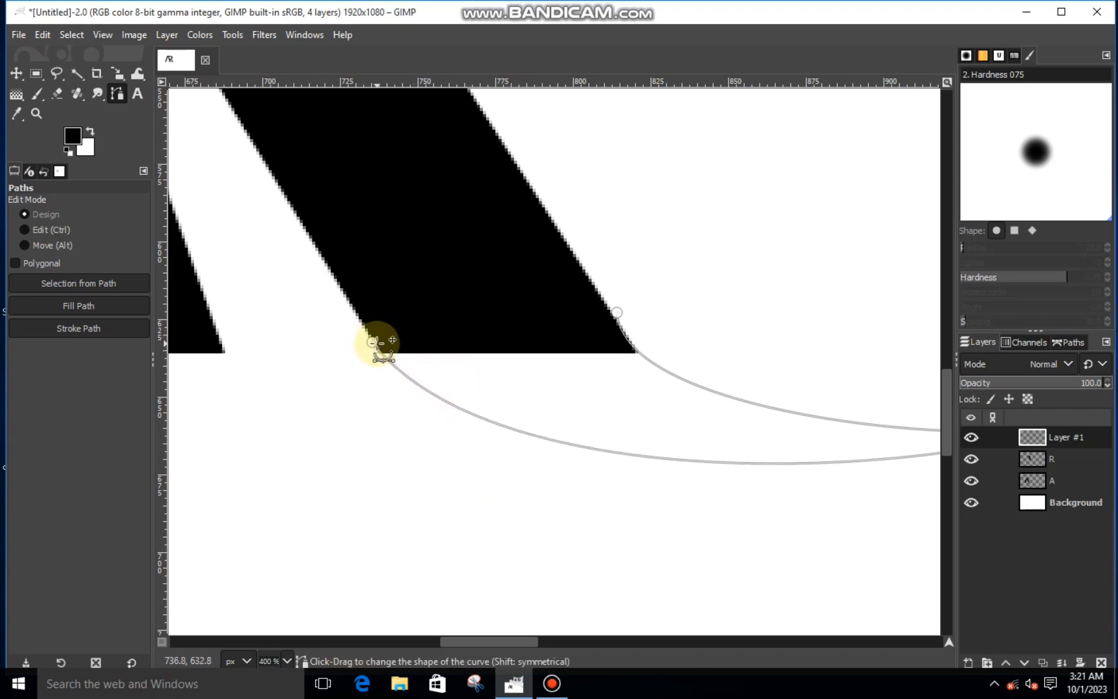
pyautogui.moveTo(377, 342); pyautogui.dragTo(620, 312)
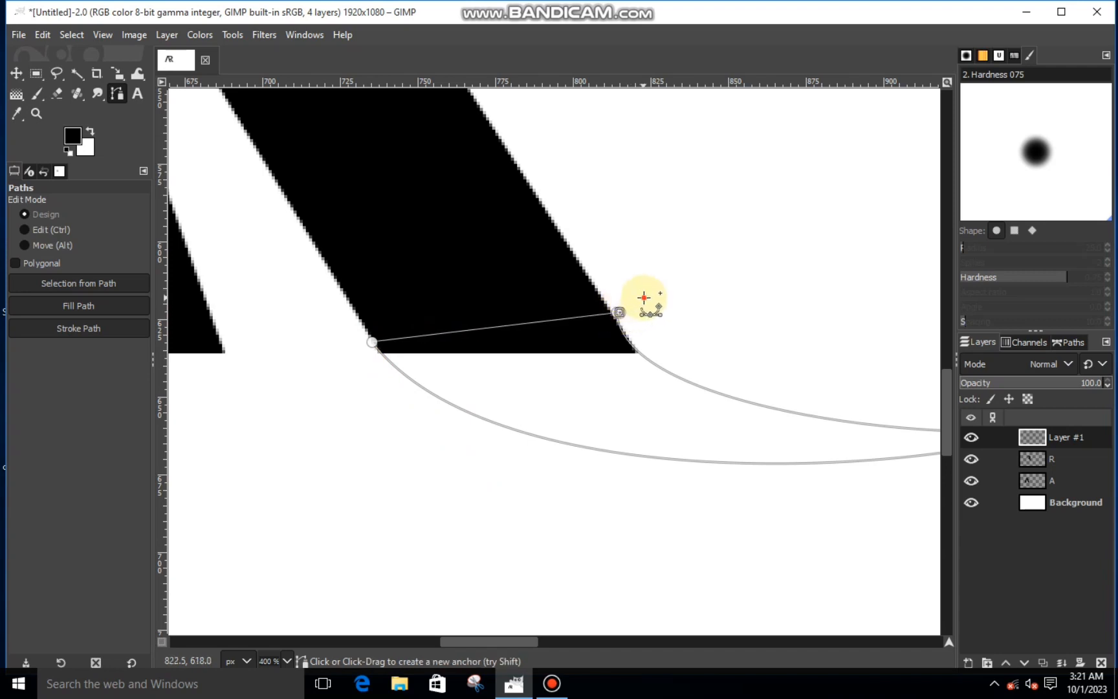
pyautogui.press('Return')
# Fill the tail selection with the black foreground color, clear the selection, and switch to the Move tool.
pyautogui.scroll(-3, 559, 376)
pyautogui.rightClick(549, 387)
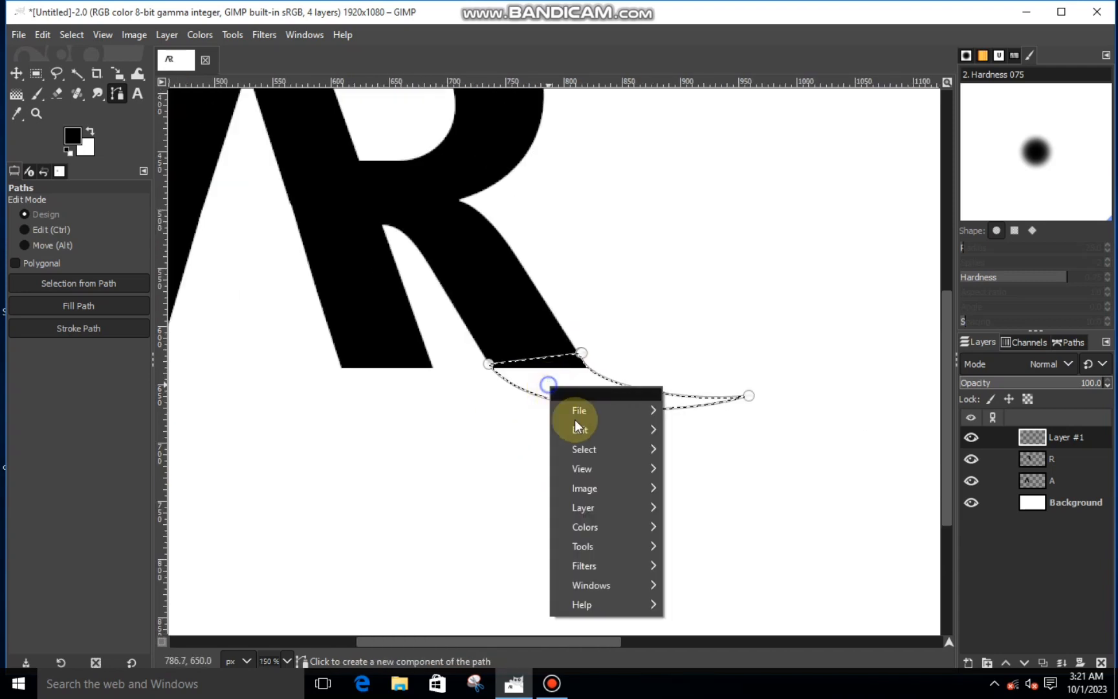
pyautogui.moveTo(593, 430)
pyautogui.click(720, 460)
pyautogui.hotkey('ctrl', 'shift', 'a')
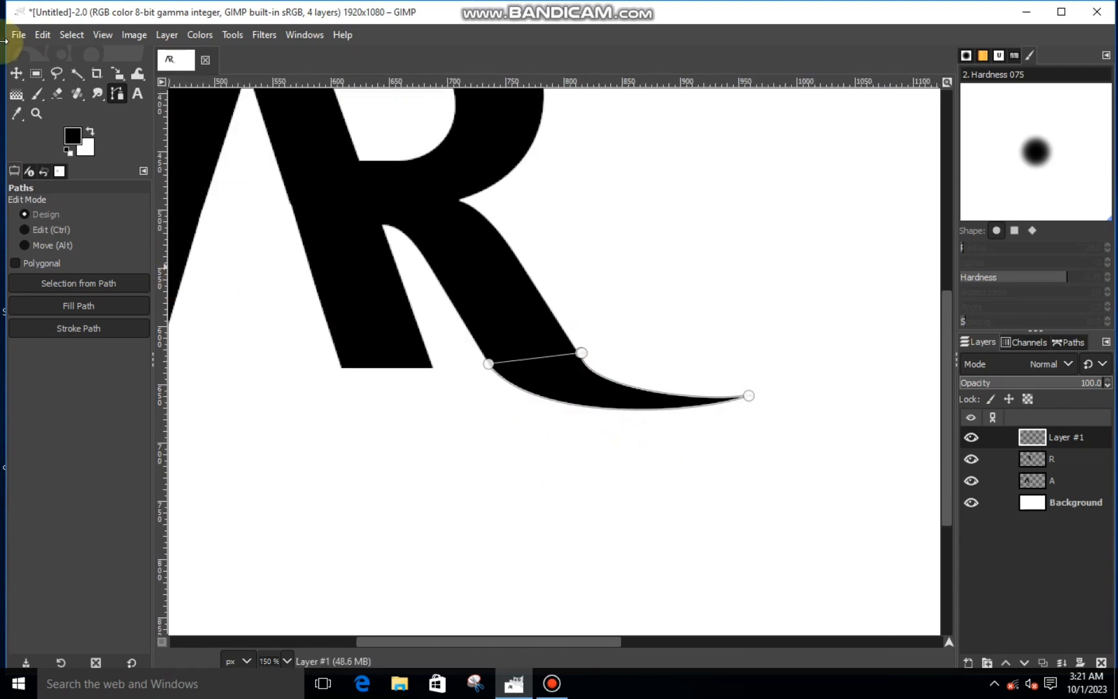
pyautogui.click(16, 73)
pyautogui.press('-')
pyautogui.press('-')
pyautogui.press('-')
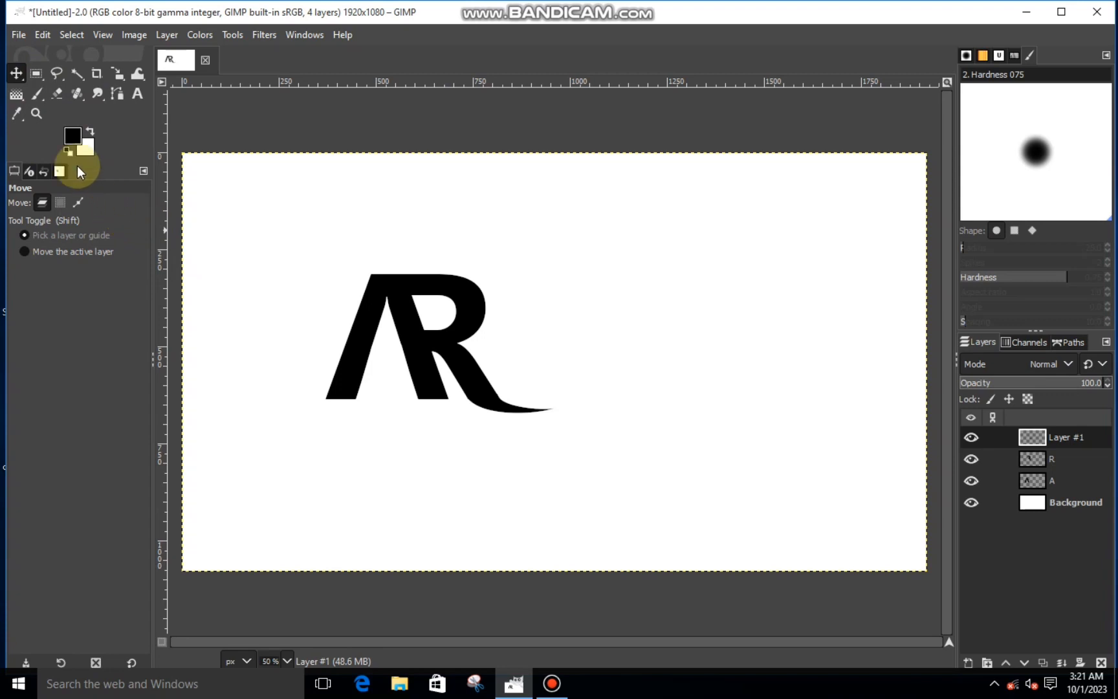
# Switch to Ellipse Select and add a new transparent layer above the tail layer.
pyautogui.moveTo(35, 79); pyautogui.dragTo(103, 95)
pyautogui.click(982, 661)
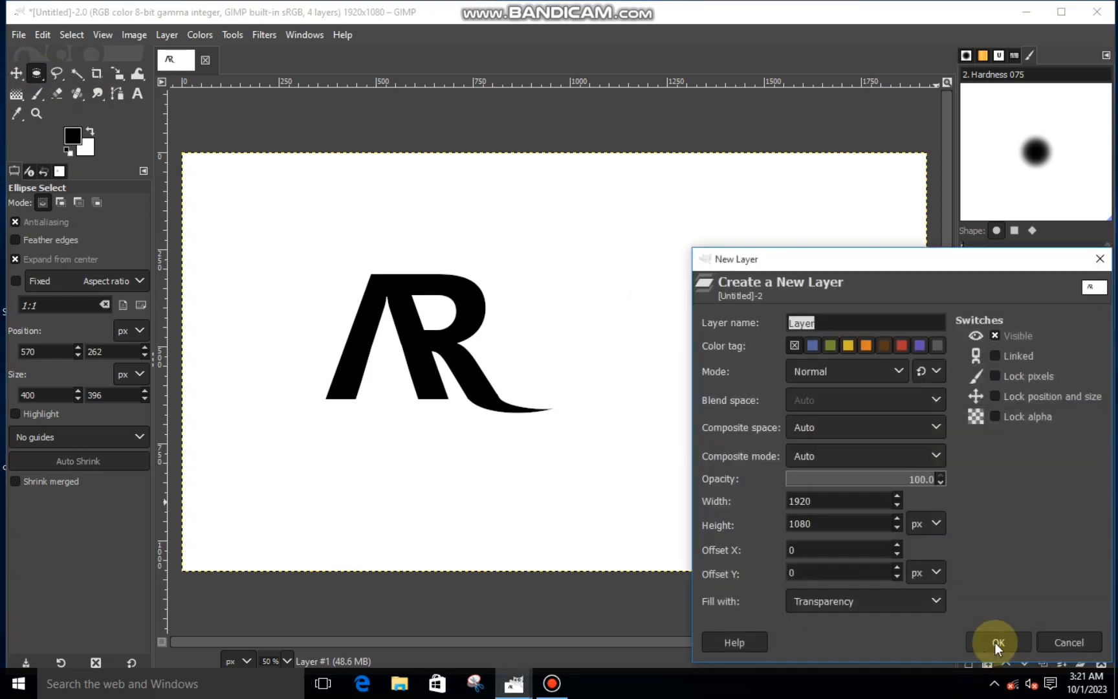
pyautogui.click(994, 641)
# Draw a near-circular selection about 580 × 572 px around the AR letters and fill it with the black foreground color.
pyautogui.moveTo(288, 243); pyautogui.dragTo(419, 379)
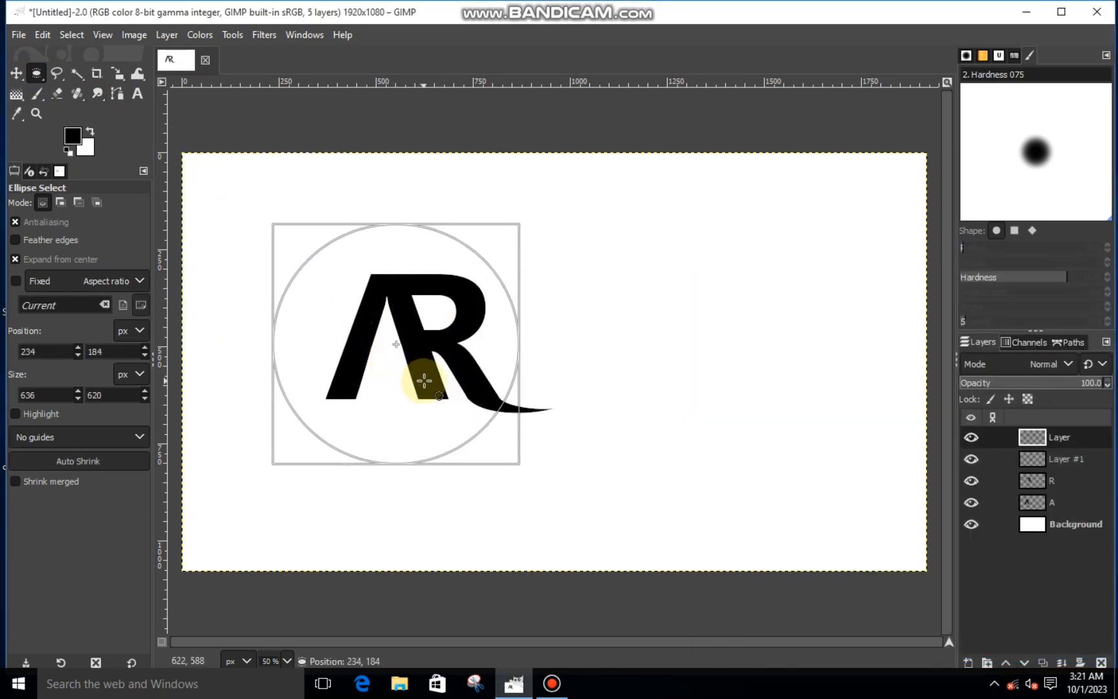
pyautogui.moveTo(499, 444); pyautogui.dragTo(486, 434)
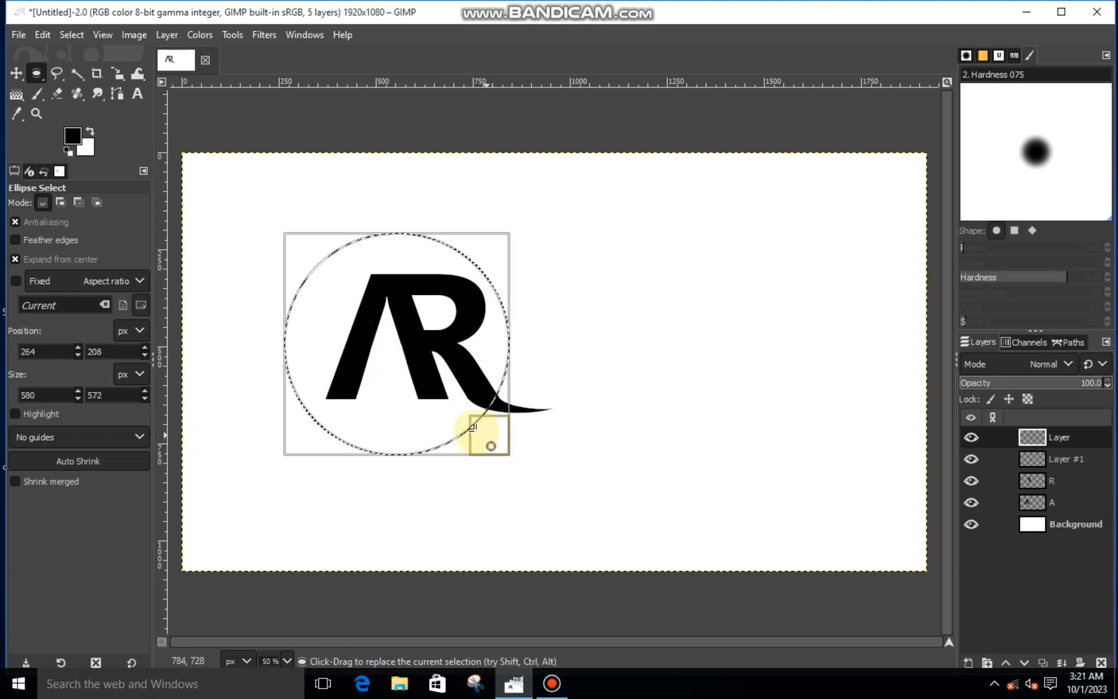
pyautogui.moveTo(399, 345); pyautogui.dragTo(395, 350)
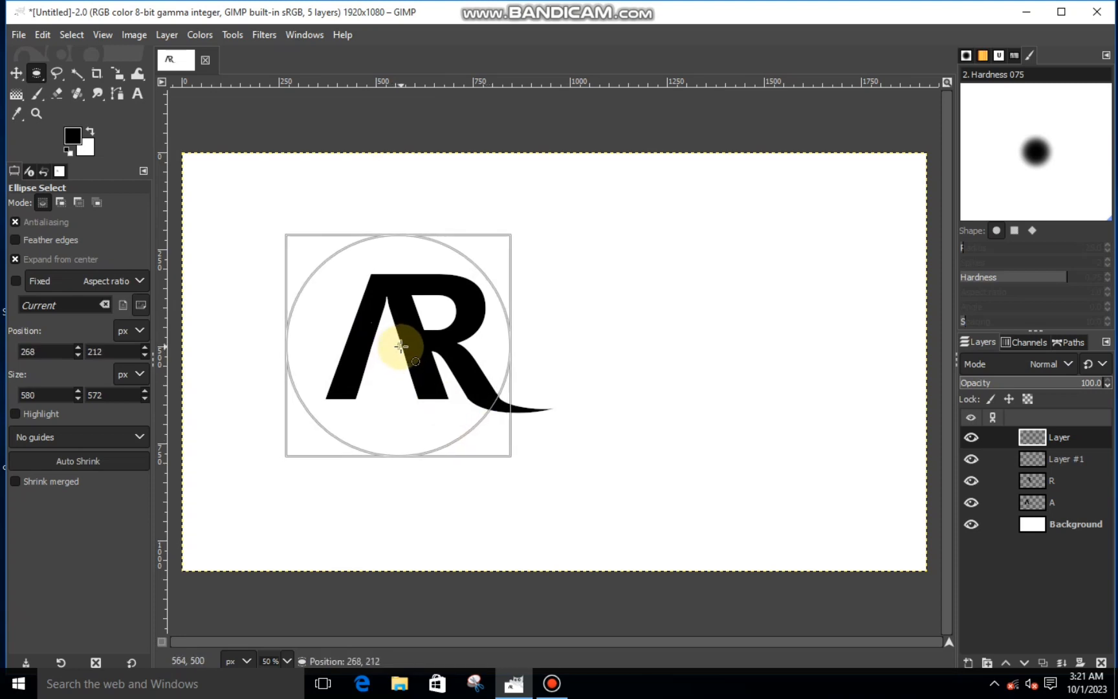
pyautogui.moveTo(401, 346); pyautogui.dragTo(399, 346)
pyautogui.rightClick(401, 356)
pyautogui.moveTo(424, 387)
pyautogui.click(574, 461)
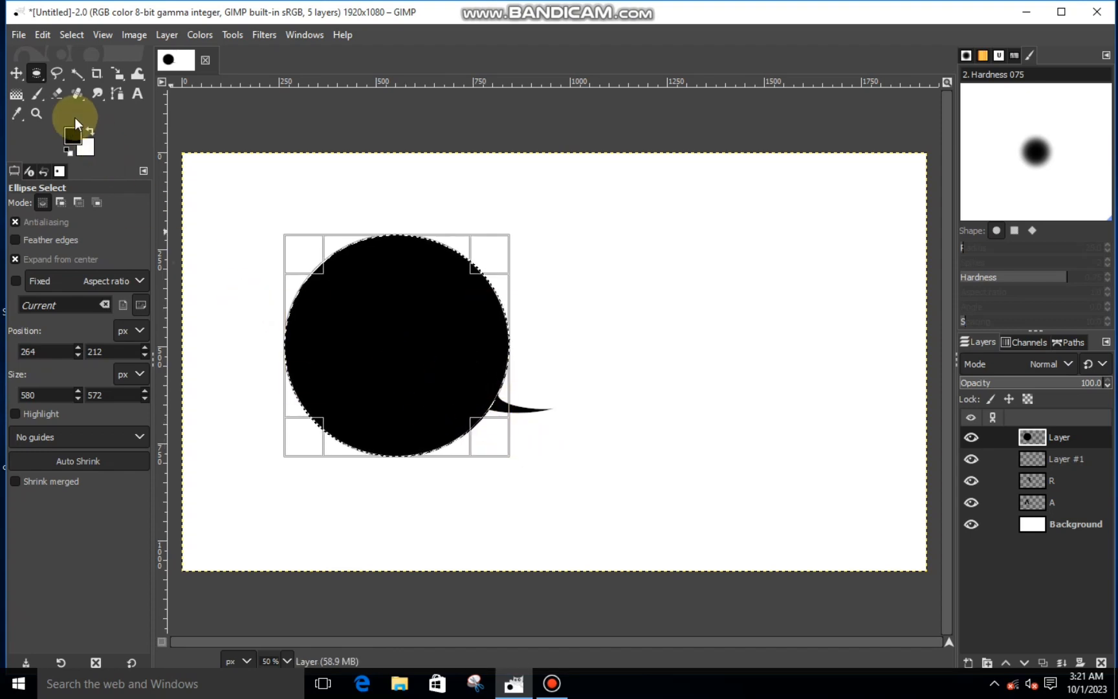
# Turn off Expand from center and reshape the ellipse selection to about 564 × 540 px, offset toward the black disc's upper right.
pyautogui.click(15, 258)
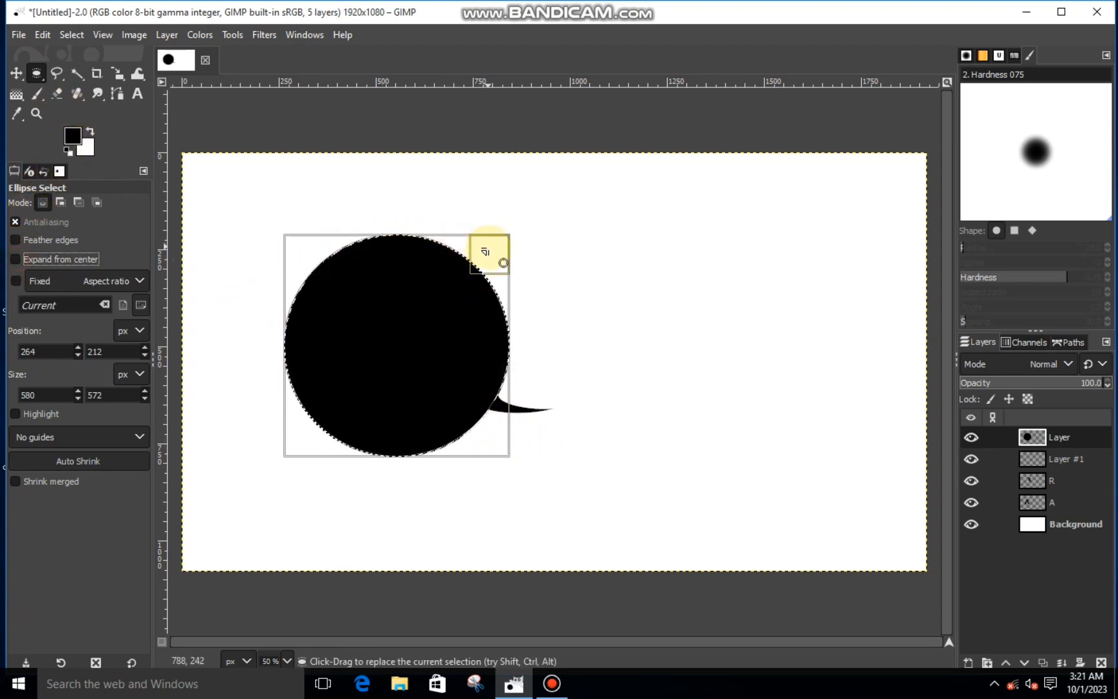
pyautogui.moveTo(504, 263); pyautogui.dragTo(515, 255)
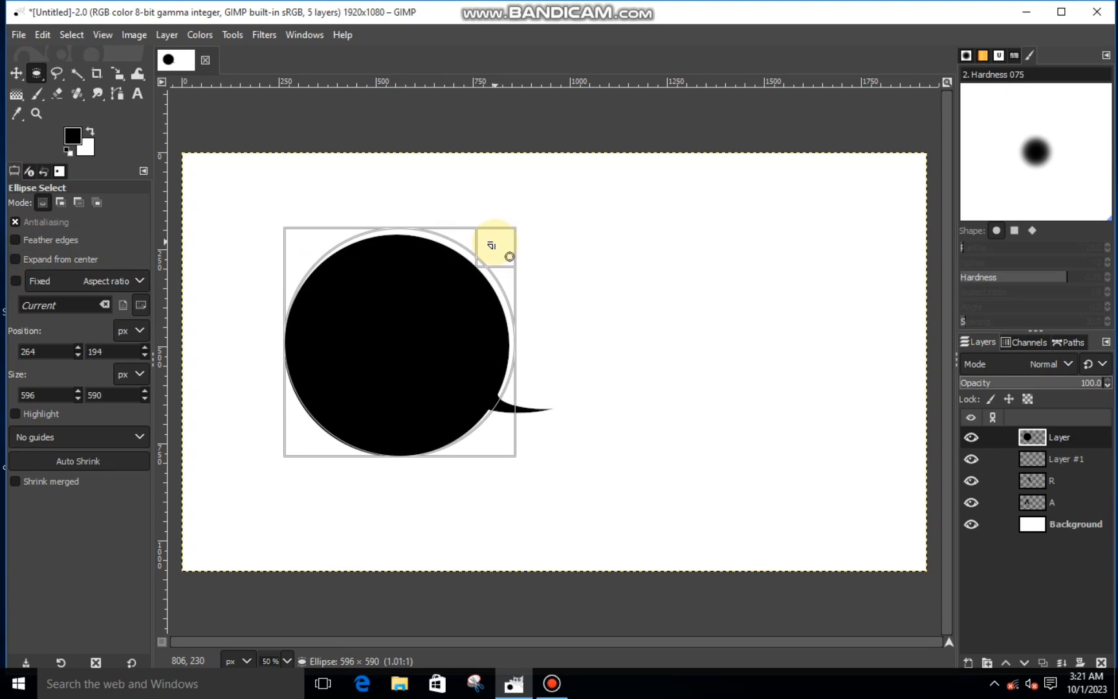
pyautogui.moveTo(507, 259)
pyautogui.mouseDown()
pyautogui.moveTo(502, 266)
pyautogui.moveTo(508, 260)
pyautogui.mouseUp()
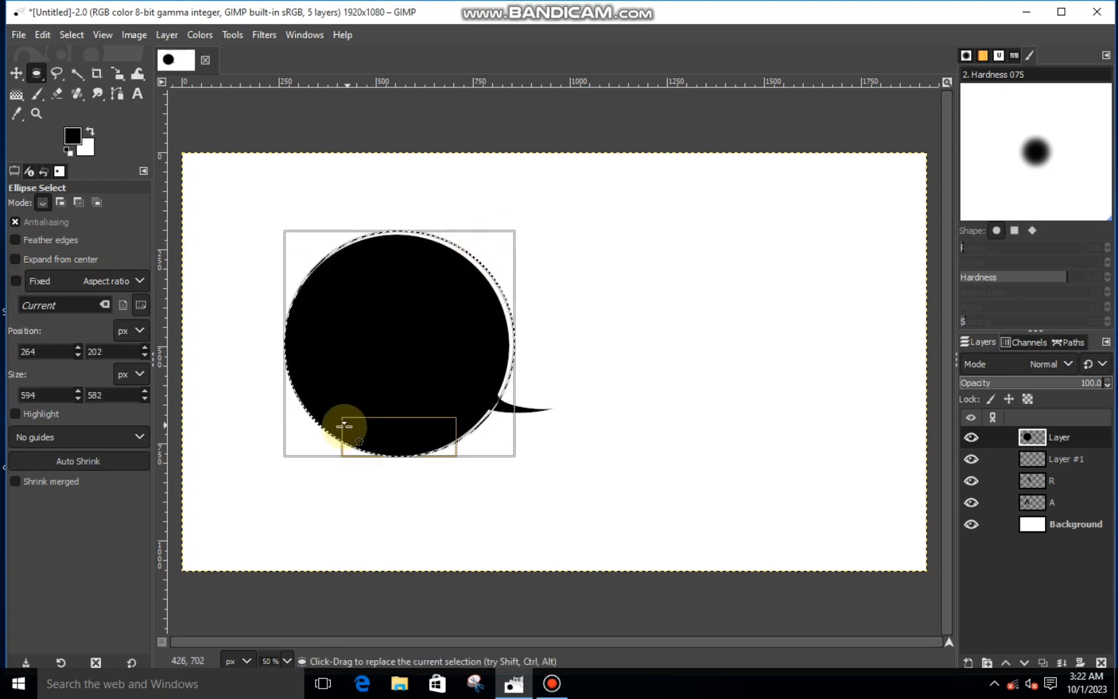
pyautogui.moveTo(320, 424); pyautogui.dragTo(324, 418)
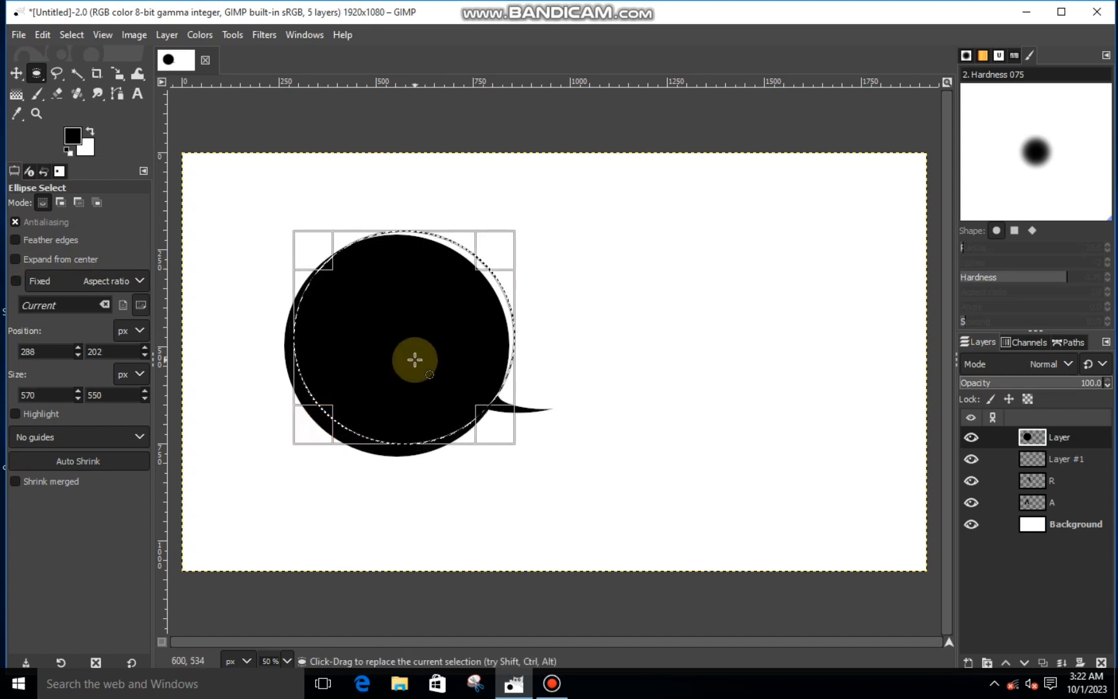
pyautogui.moveTo(321, 253); pyautogui.dragTo(326, 258)
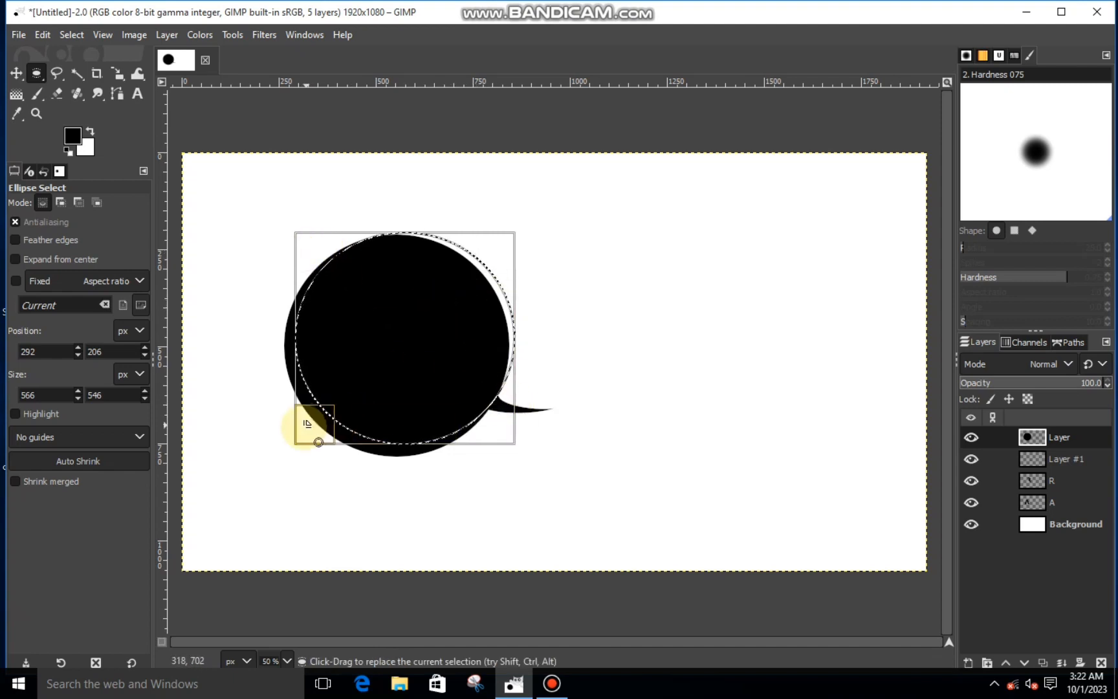
pyautogui.moveTo(307, 423); pyautogui.dragTo(311, 428)
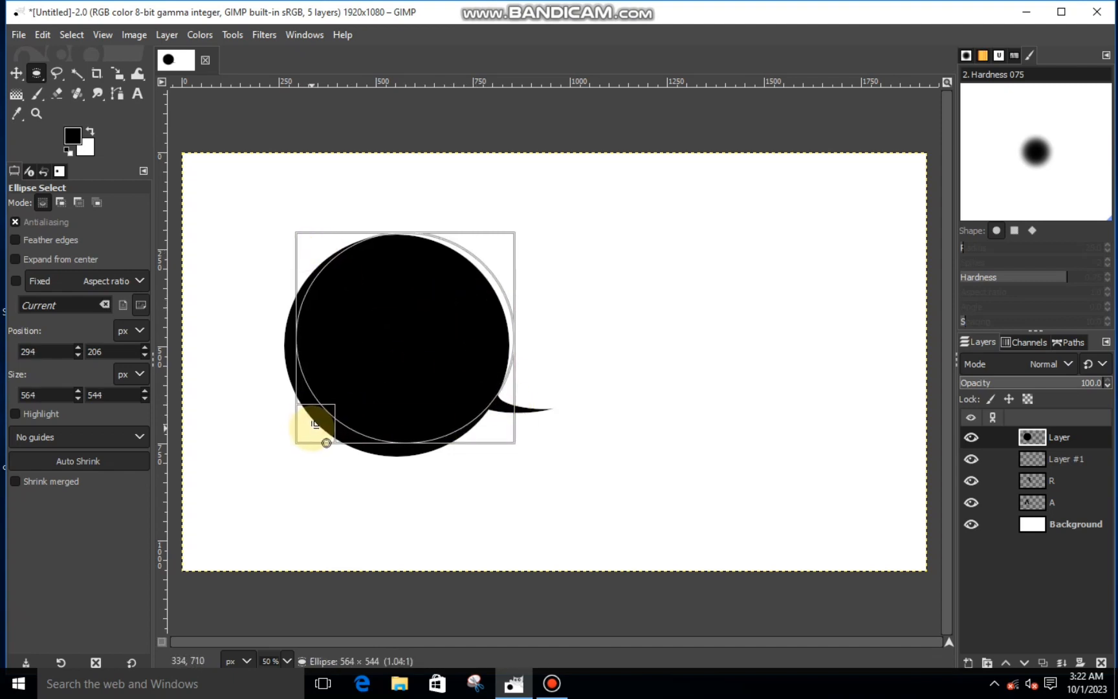
pyautogui.moveTo(313, 423); pyautogui.dragTo(313, 423)
pyautogui.moveTo(303, 357); pyautogui.dragTo(304, 356)
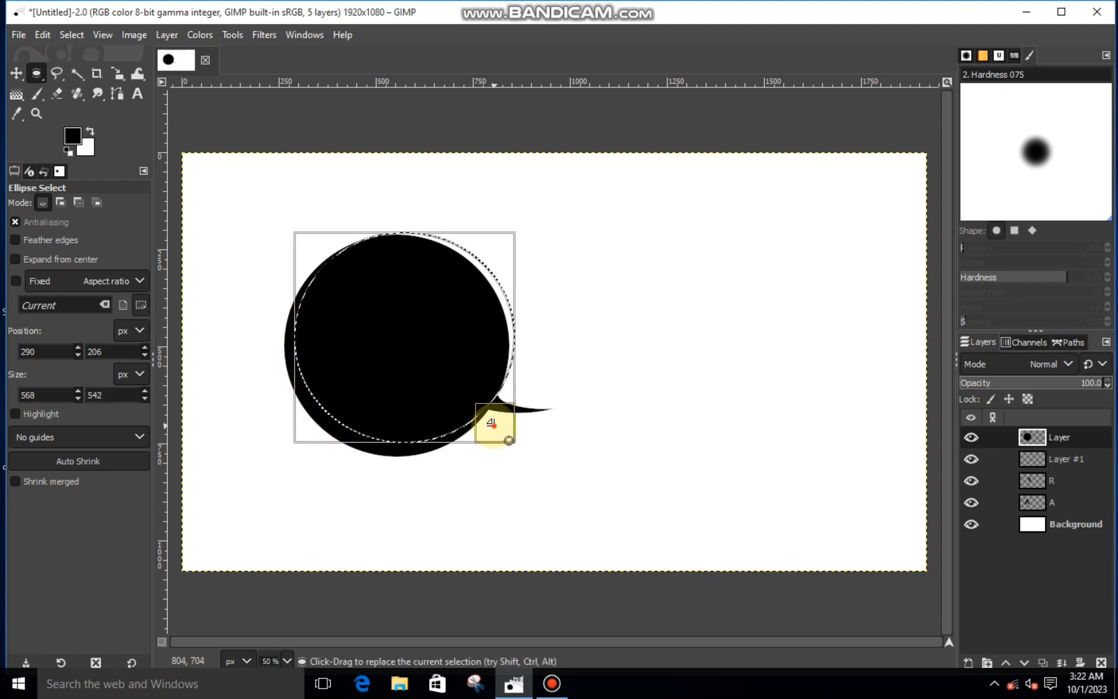
pyautogui.moveTo(491, 425); pyautogui.dragTo(489, 421)
# Cut the selected ellipse out of the black disc to leave a crescent, and clear the selection.
pyautogui.rightClick(435, 338)
pyautogui.moveTo(457, 376)
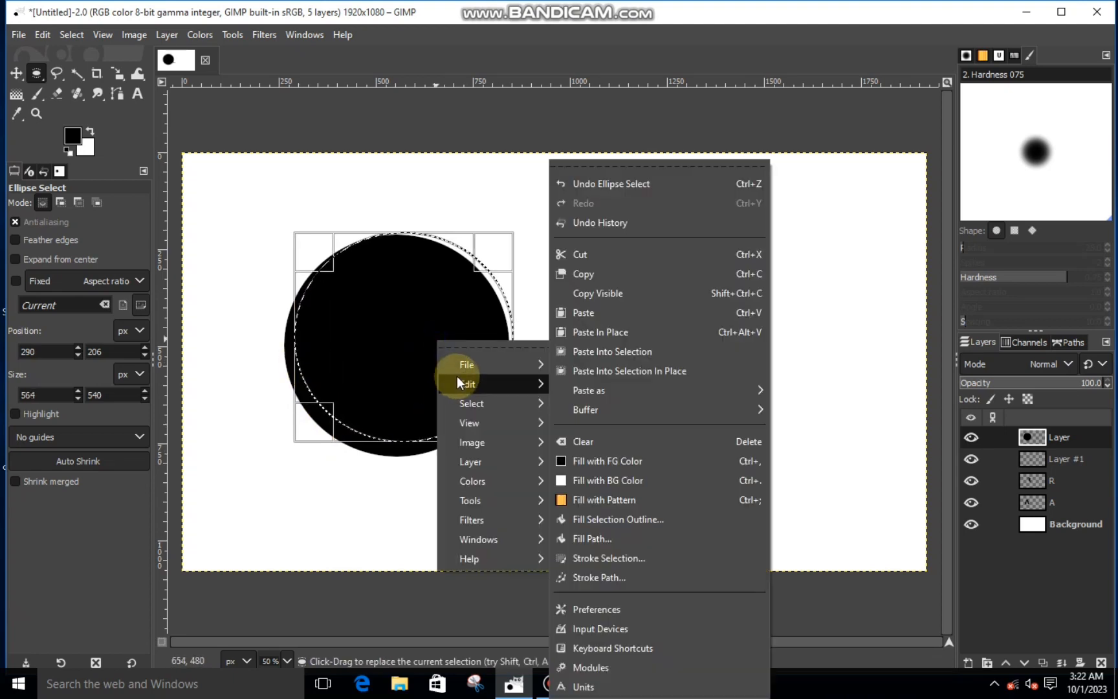
pyautogui.click(586, 250)
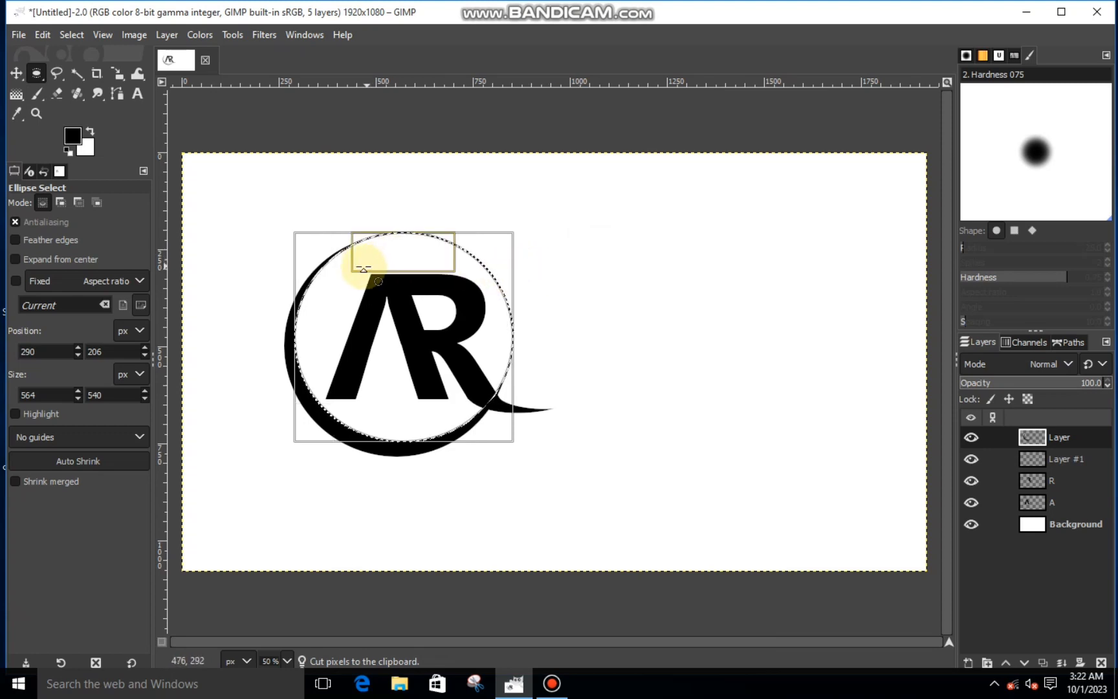
pyautogui.press('ctrl')
pyautogui.hotkey('ctrl', 'shift', 'a')
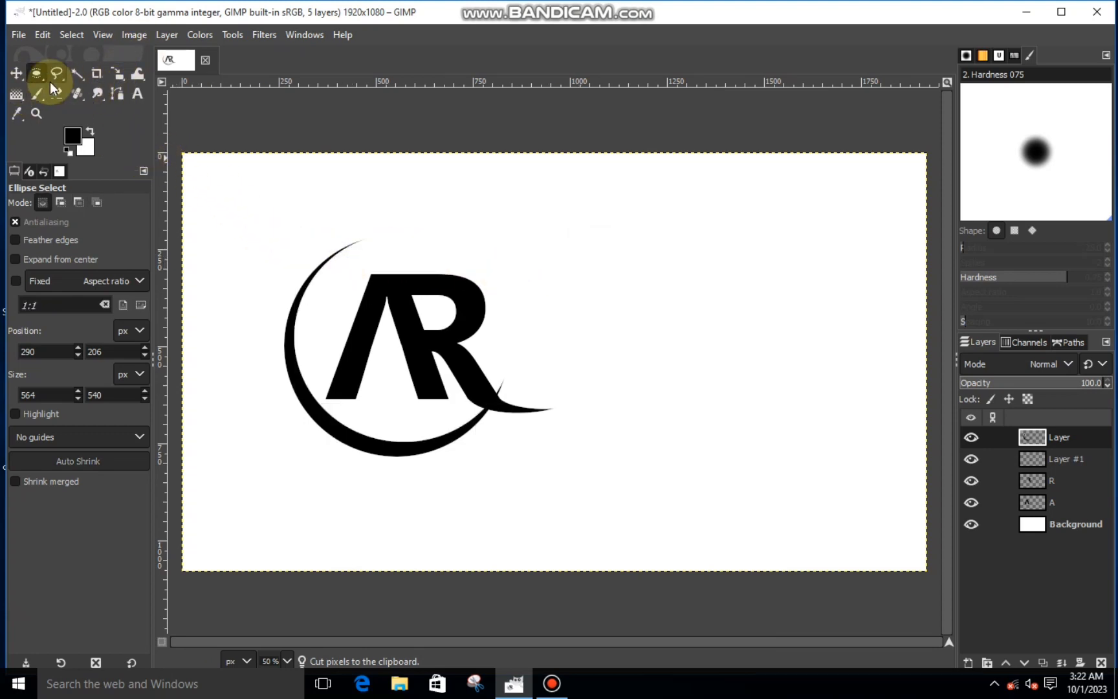
# Rotate the crescent layer clockwise by 12.98 degrees around the layer's center.
pyautogui.click(117, 75)
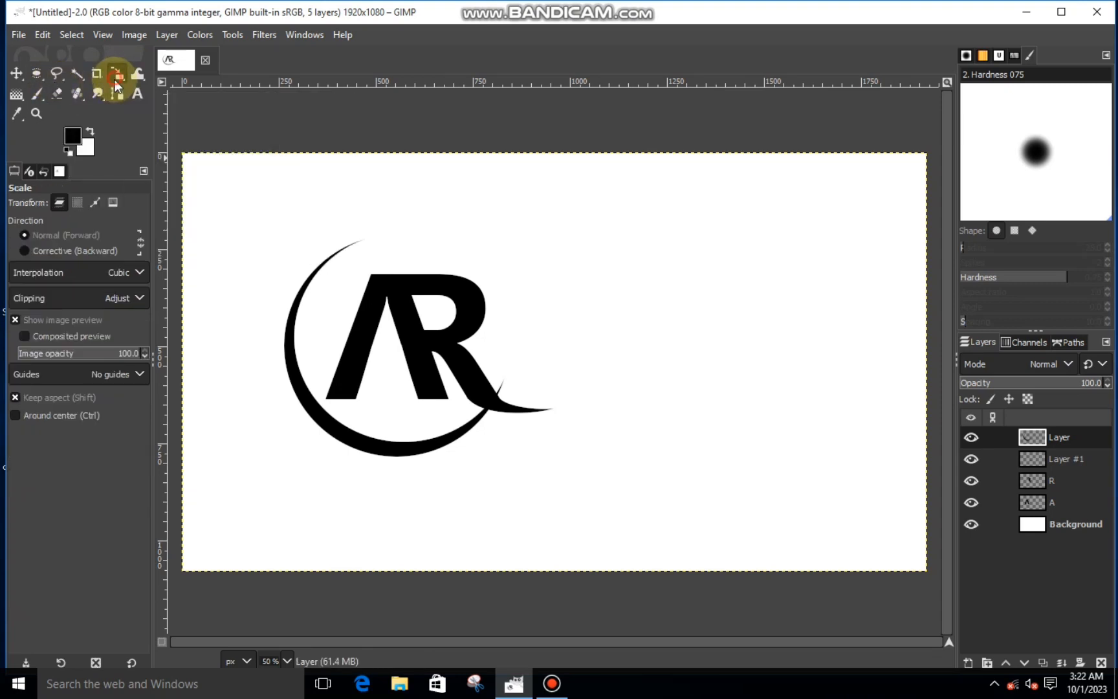
pyautogui.click(296, 303)
pyautogui.rightClick(117, 74)
pyautogui.click(170, 94)
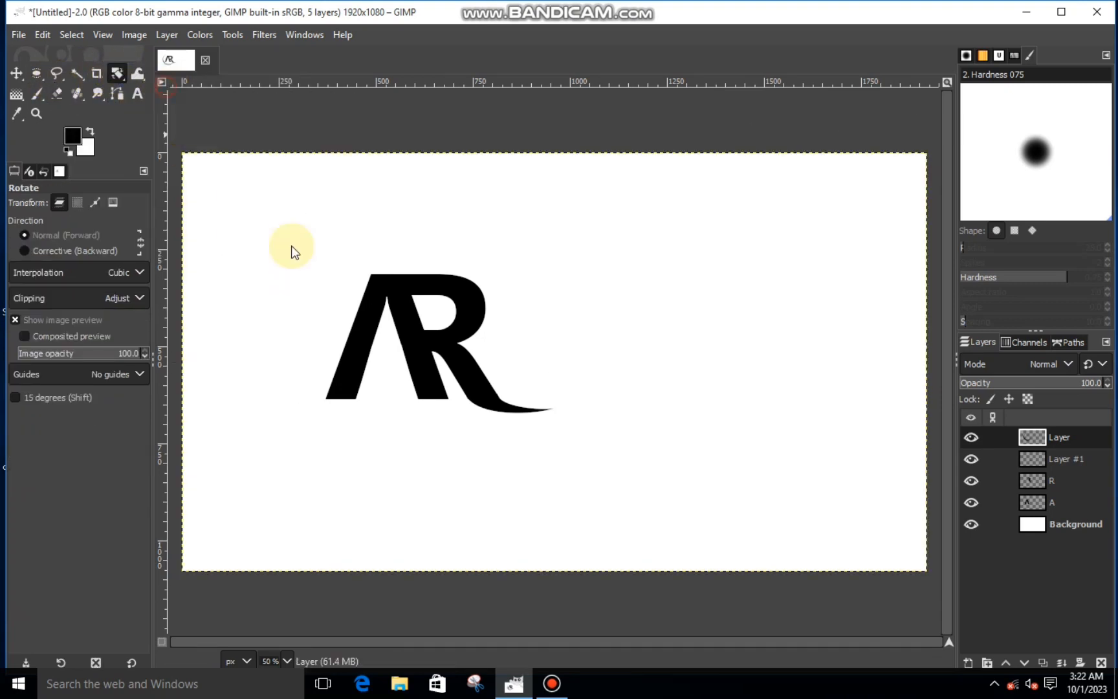
pyautogui.moveTo(299, 246); pyautogui.dragTo(391, 247)
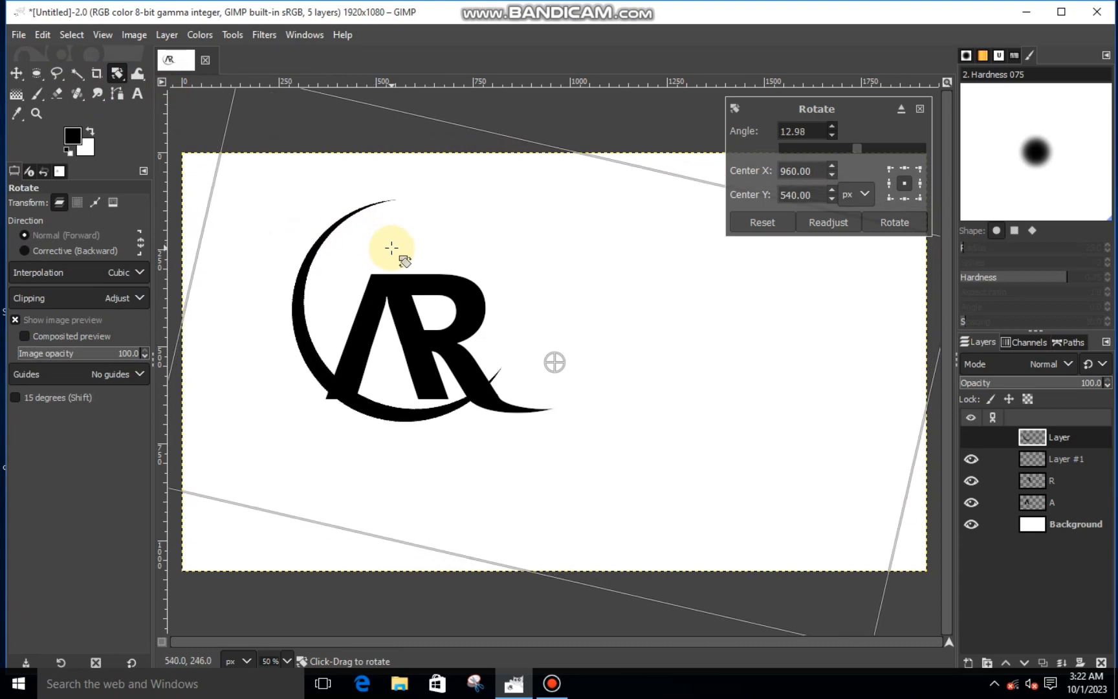
pyautogui.click(894, 226)
# Move the rotated crescent down and left with the Scale tool so it wraps around the AR letters.
pyautogui.rightClick(117, 74)
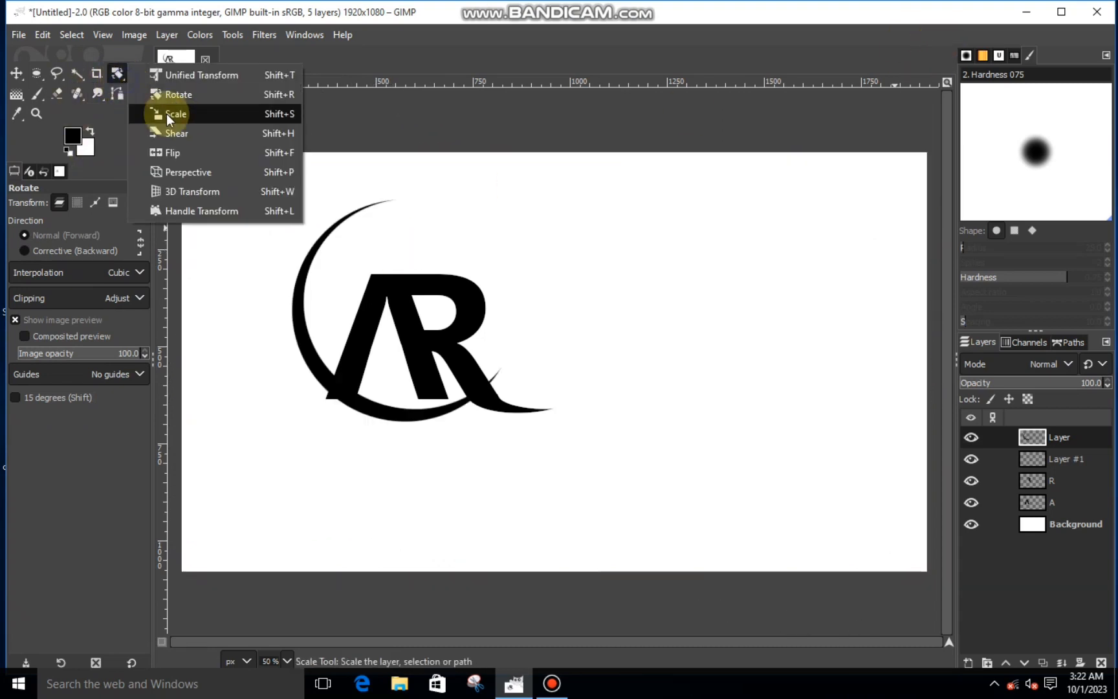
pyautogui.click(165, 114)
pyautogui.click(546, 360)
pyautogui.moveTo(545, 359); pyautogui.dragTo(533, 403)
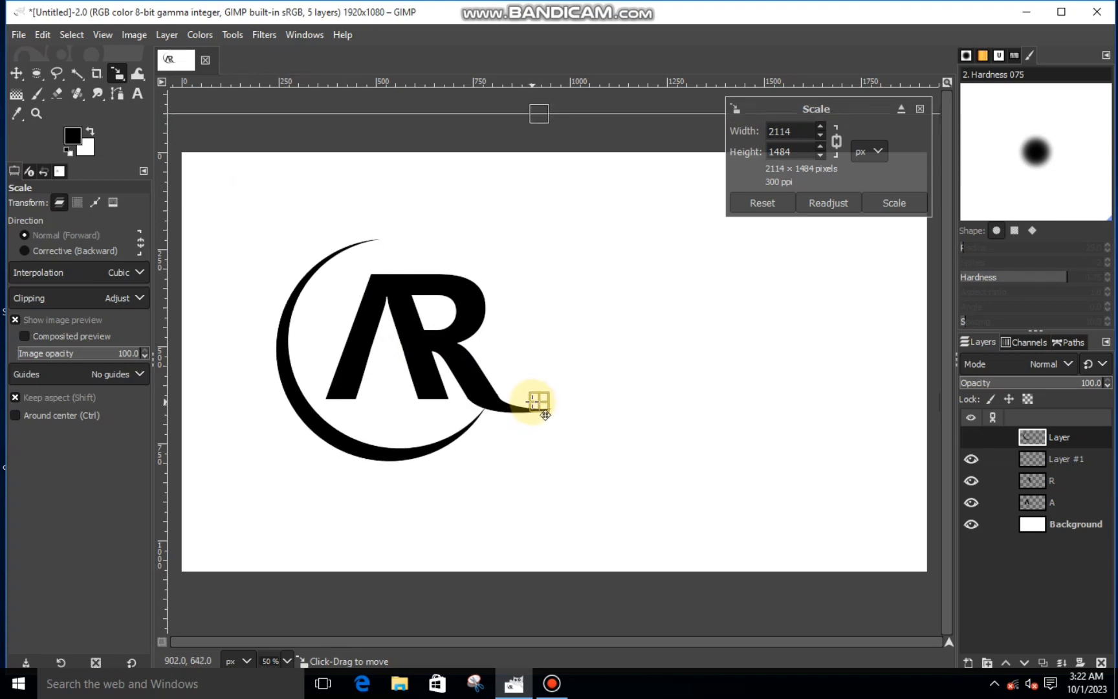
# Undo the crescent's move, rotation and cut back to the filled black disc with its ellipse selection.
pyautogui.press('-')
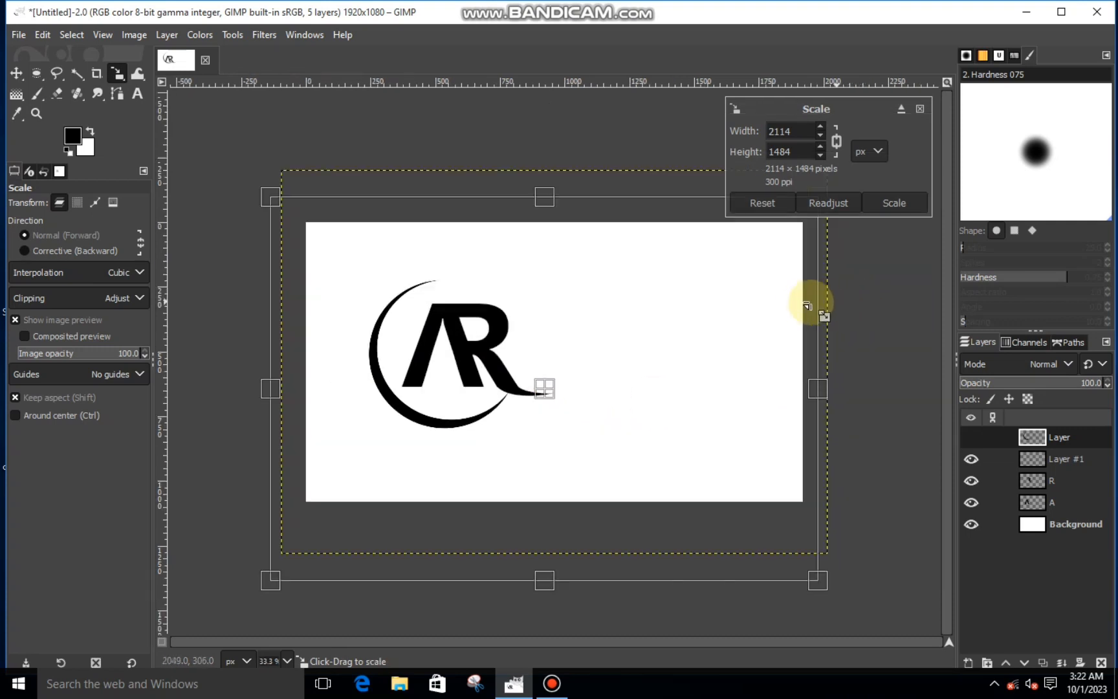
pyautogui.press('Return')
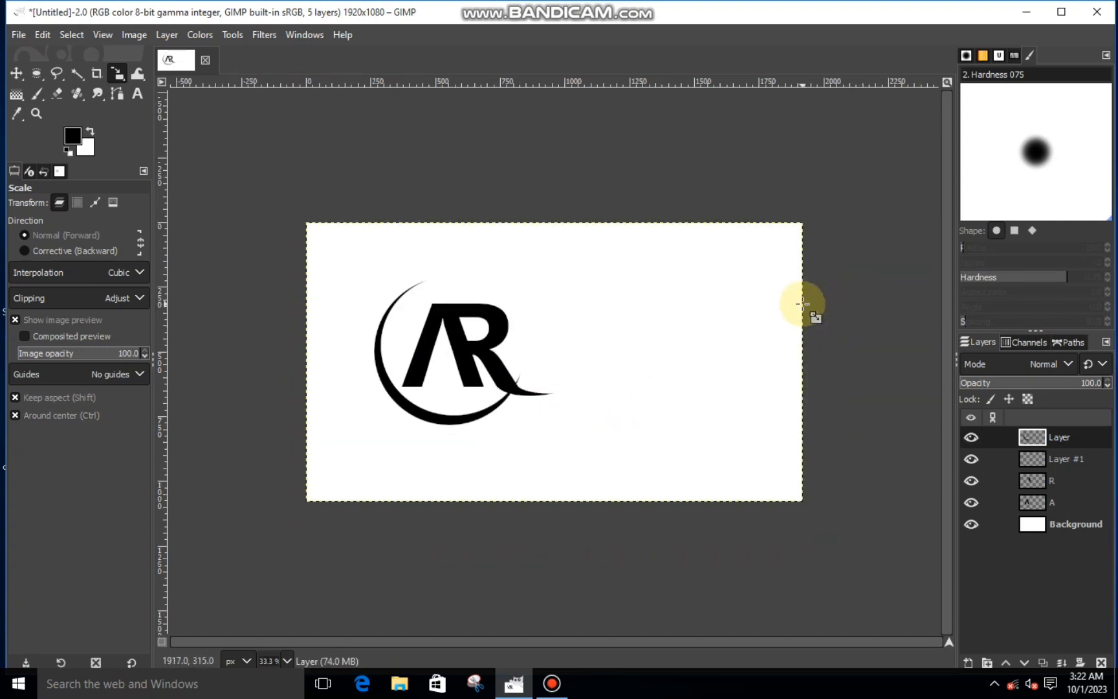
pyautogui.hotkey('ctrl', ',')
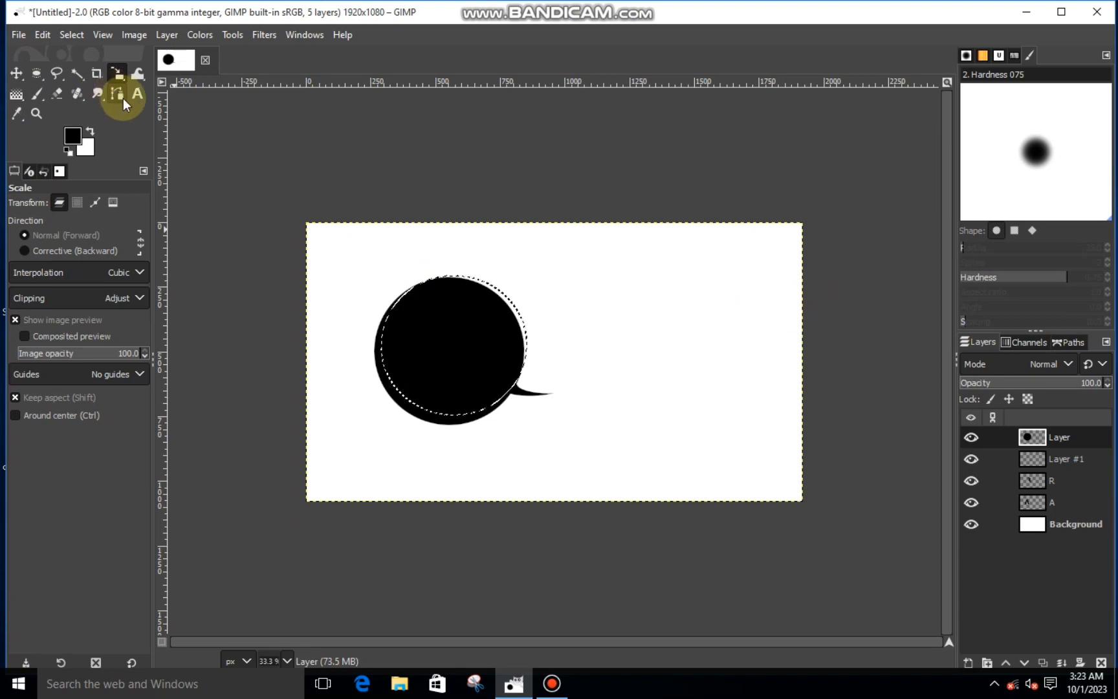
# Reopen the ellipse selection for editing and enlarge it to about 578 × 557 px, offset toward the disc's upper right.
pyautogui.click(36, 74)
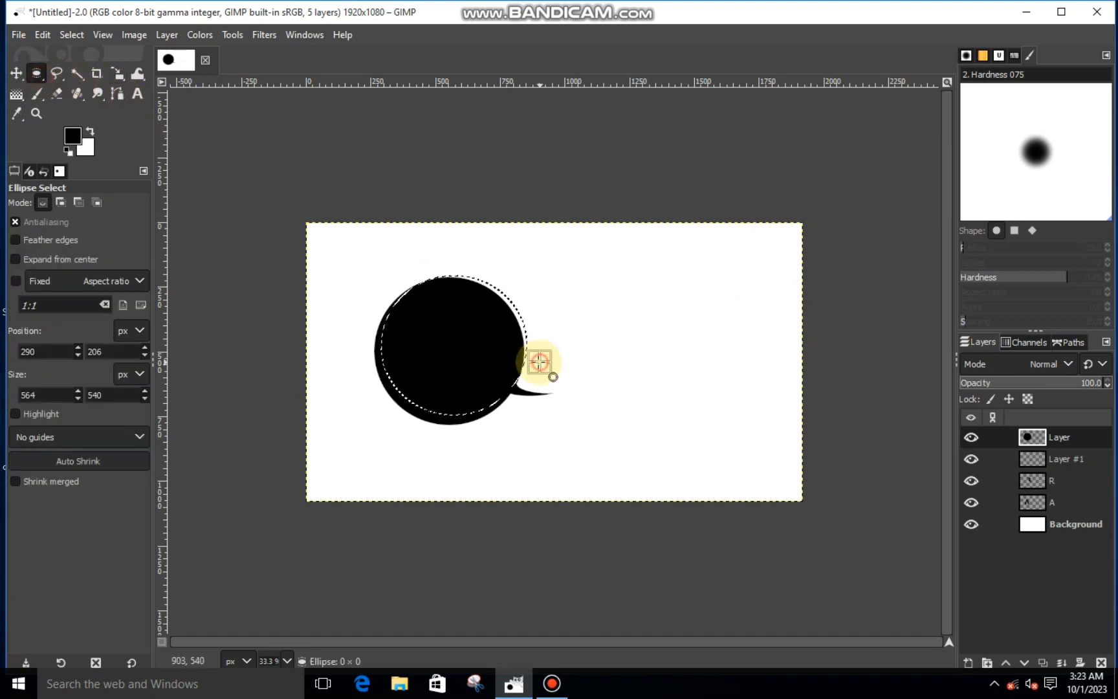
pyautogui.click(475, 342)
pyautogui.scroll(1, 452, 353)
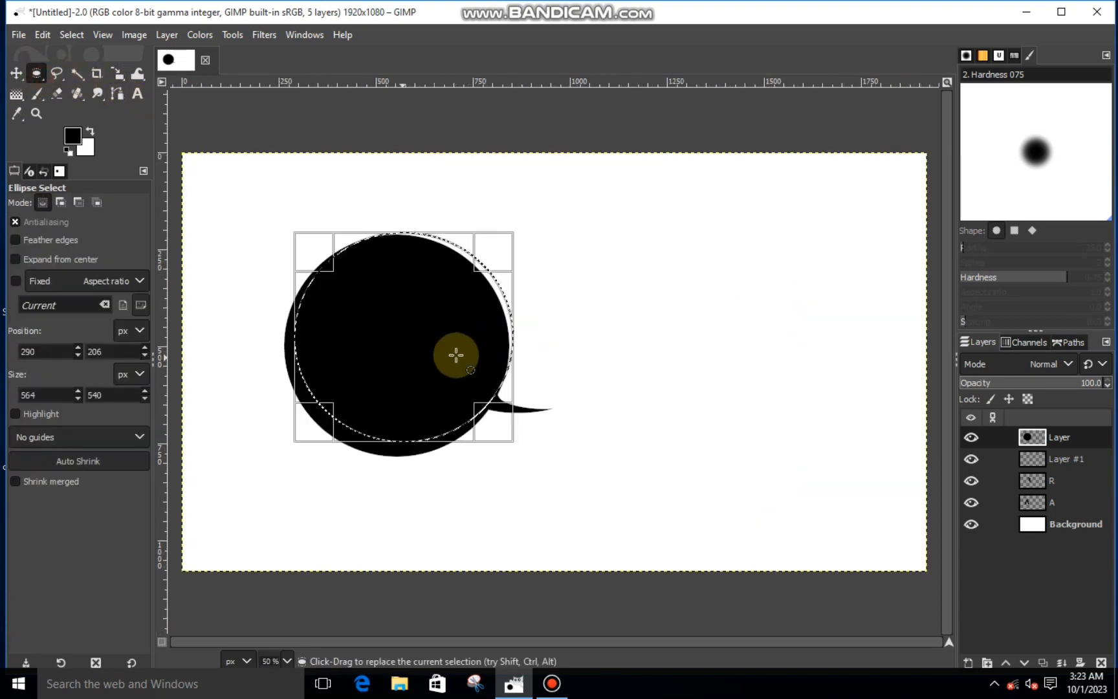
pyautogui.scroll(1, 388, 353)
pyautogui.moveTo(273, 222); pyautogui.dragTo(269, 222)
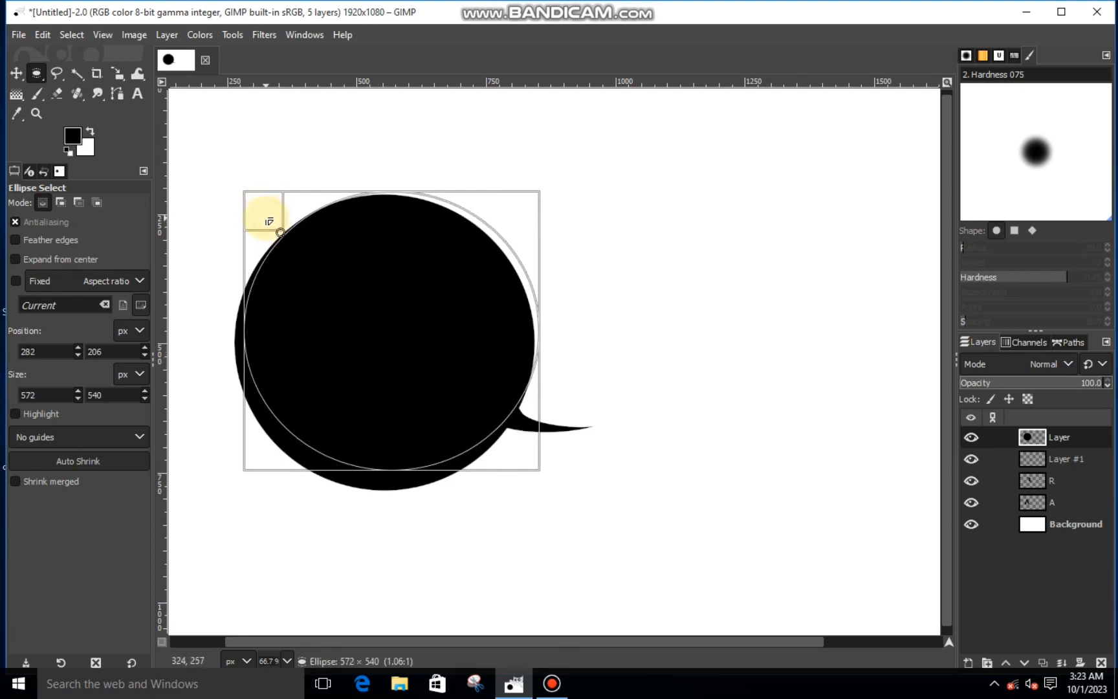
pyautogui.moveTo(511, 446); pyautogui.dragTo(519, 457)
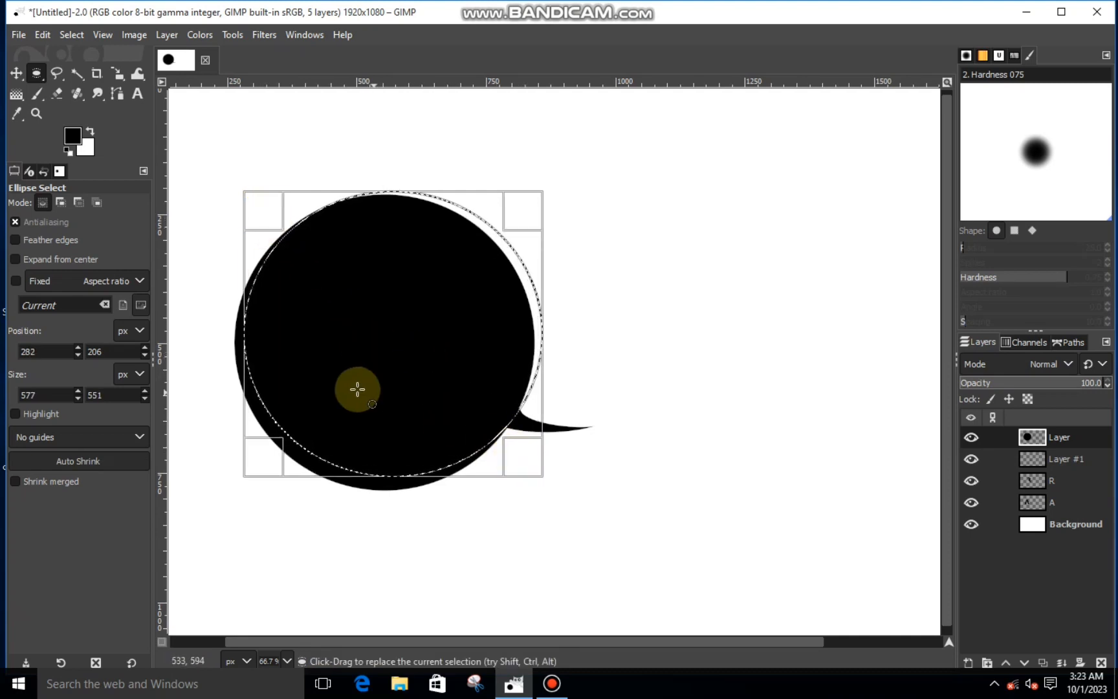
pyautogui.moveTo(267, 449)
pyautogui.mouseDown()
pyautogui.moveTo(279, 456)
pyautogui.moveTo(272, 440)
pyautogui.mouseUp()
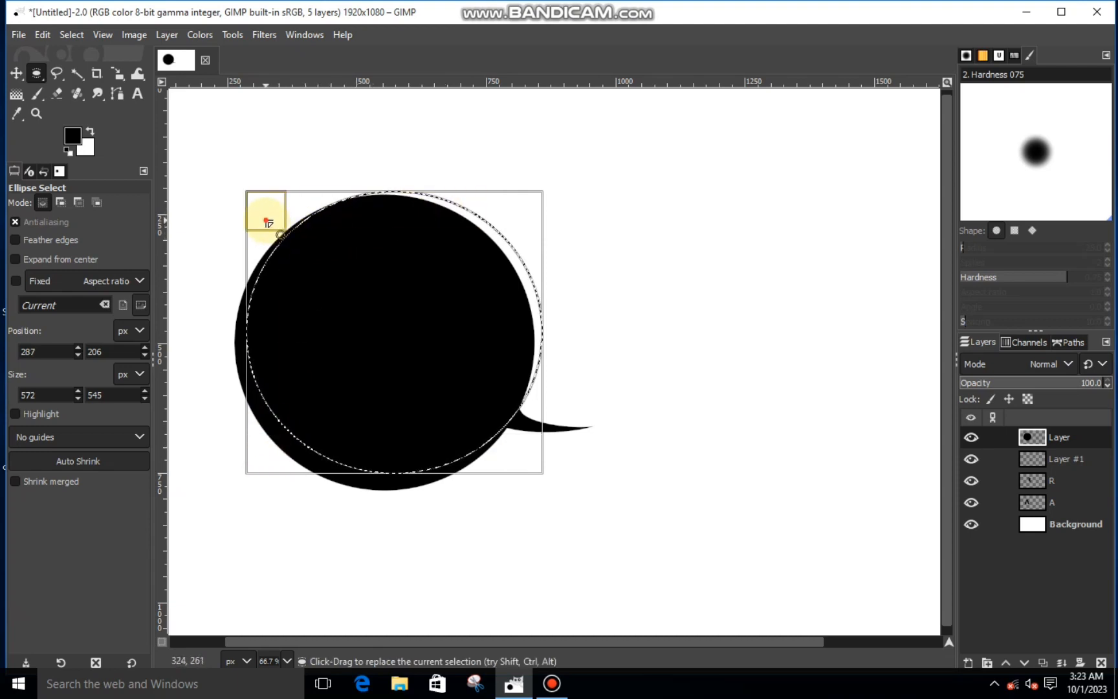
pyautogui.moveTo(262, 218); pyautogui.dragTo(269, 220)
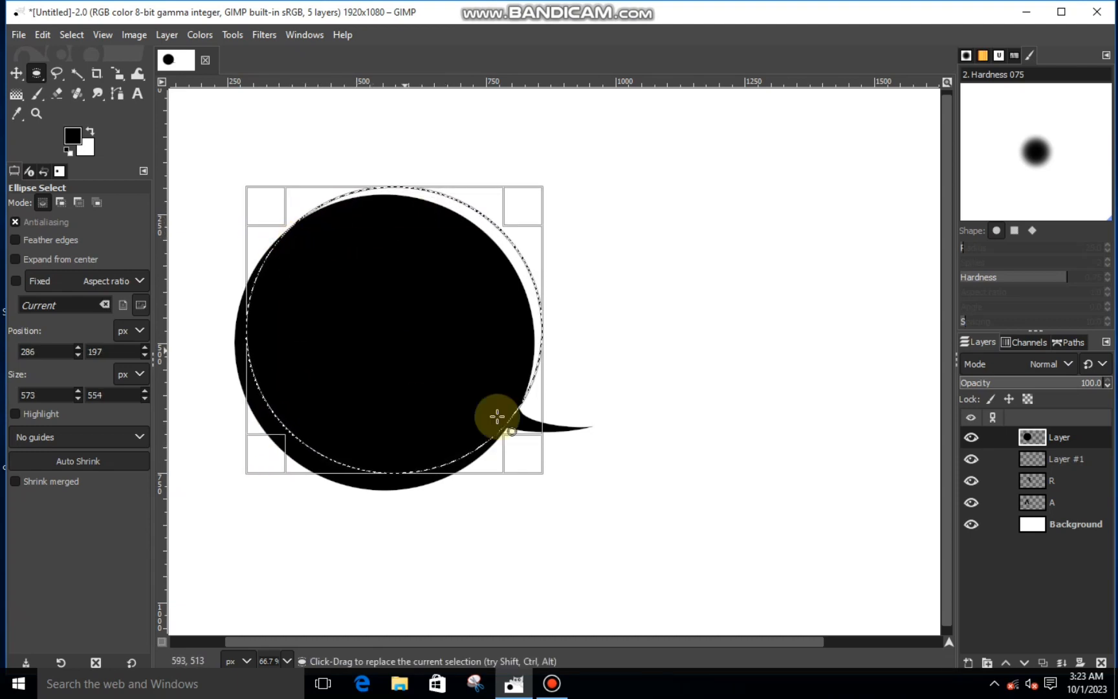
pyautogui.moveTo(546, 467); pyautogui.dragTo(548, 469)
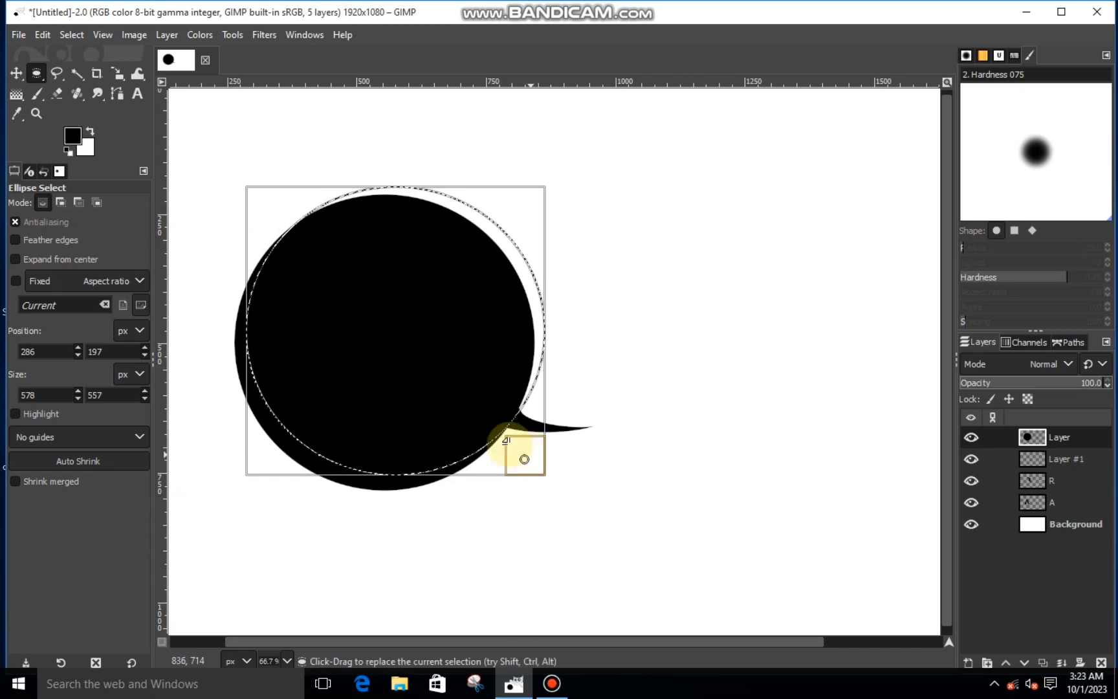
# Cut the enlarged ellipse from the black disc to form a shorter crescent, and clear the selection.
pyautogui.rightClick(424, 364)
pyautogui.moveTo(451, 405)
pyautogui.click(567, 254)
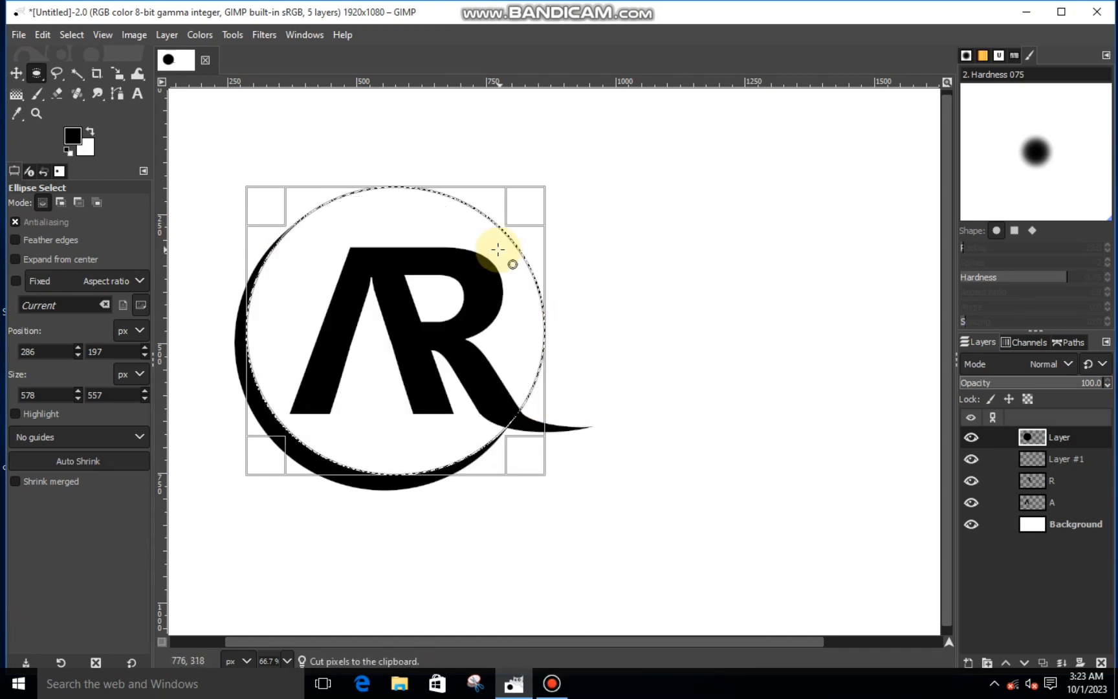
pyautogui.click(484, 249)
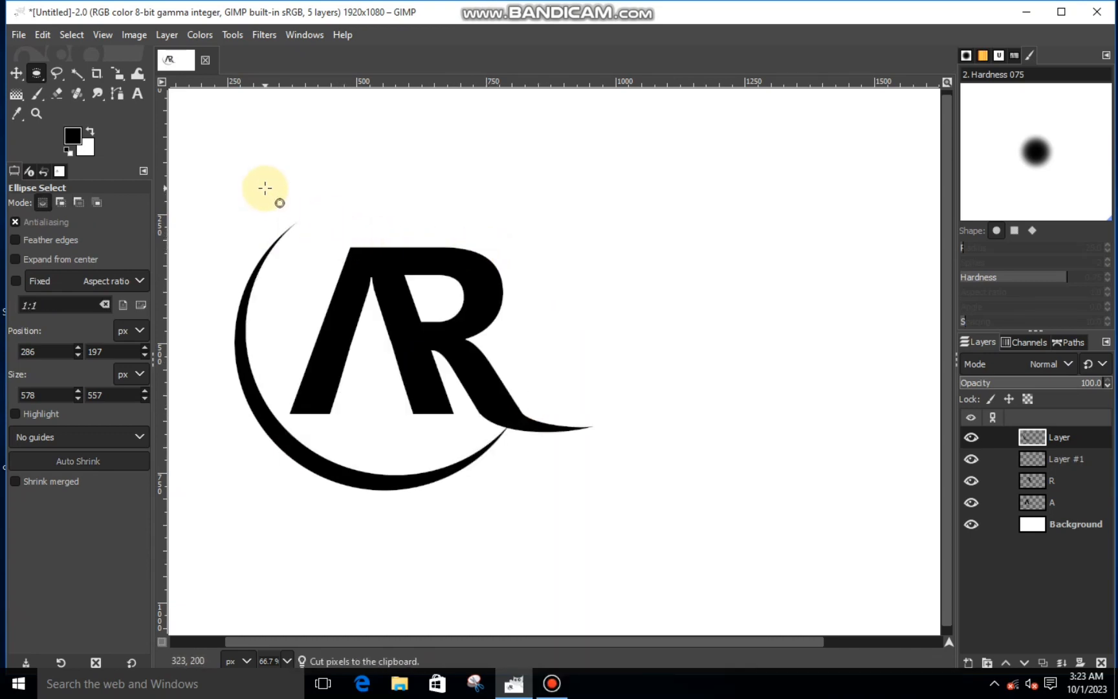
# Shift the crescent slightly down and left with the Scale tool, leaving a small gap below the R's tail.
pyautogui.click(117, 94)
pyautogui.click(115, 76)
pyautogui.click(371, 353)
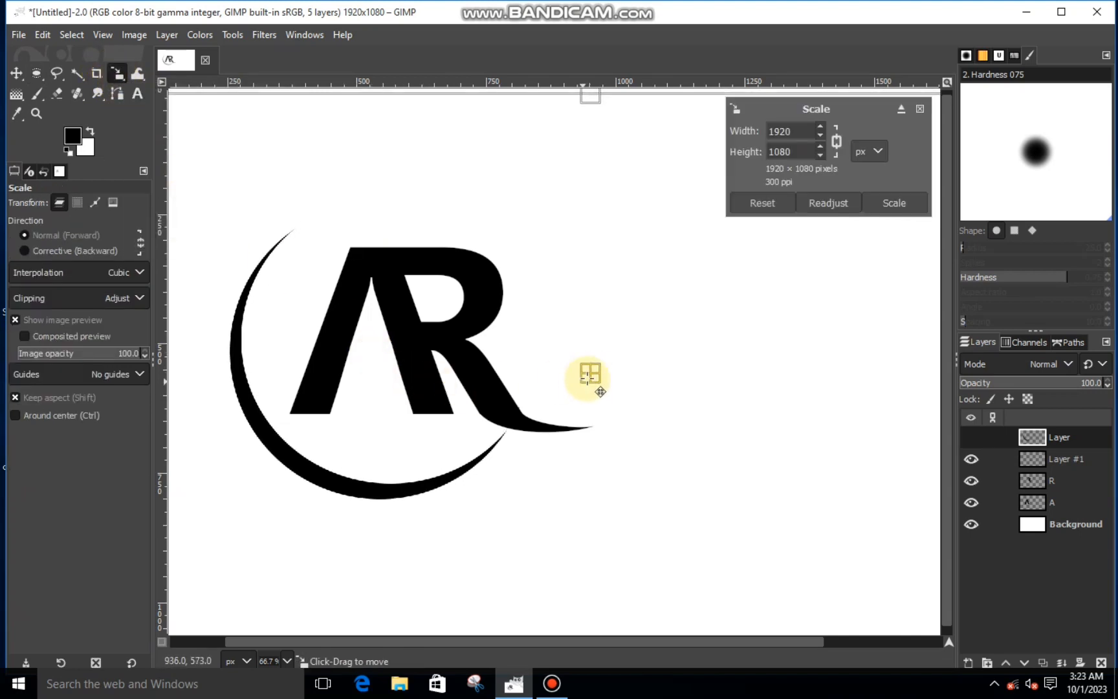
pyautogui.click(870, 206)
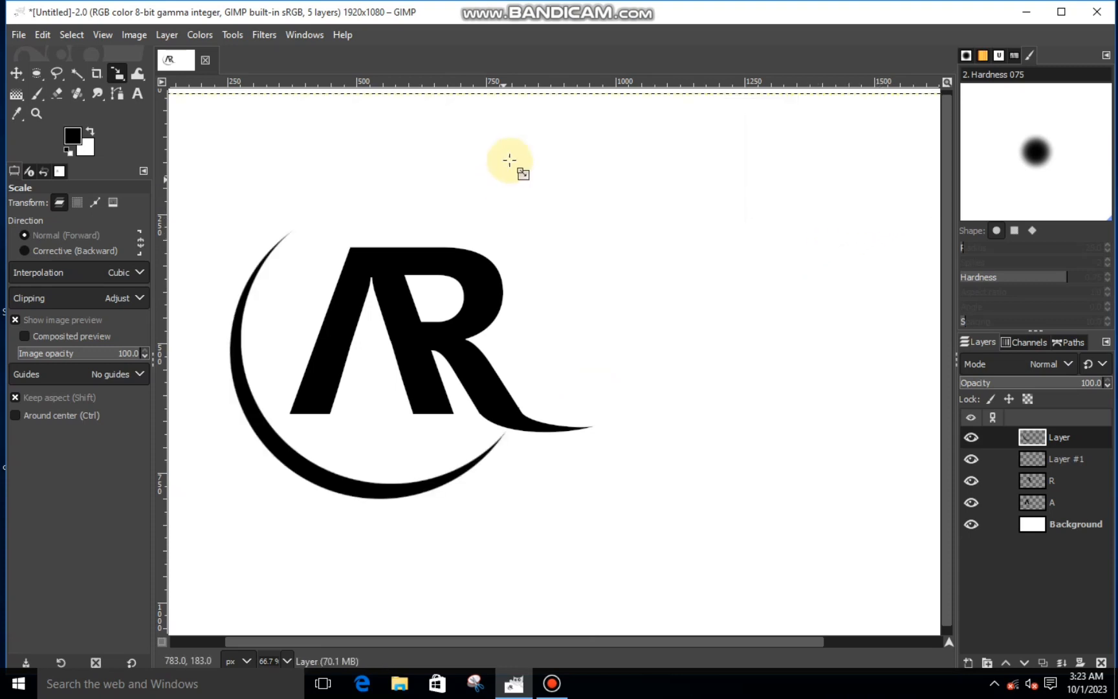
pyautogui.press('-')
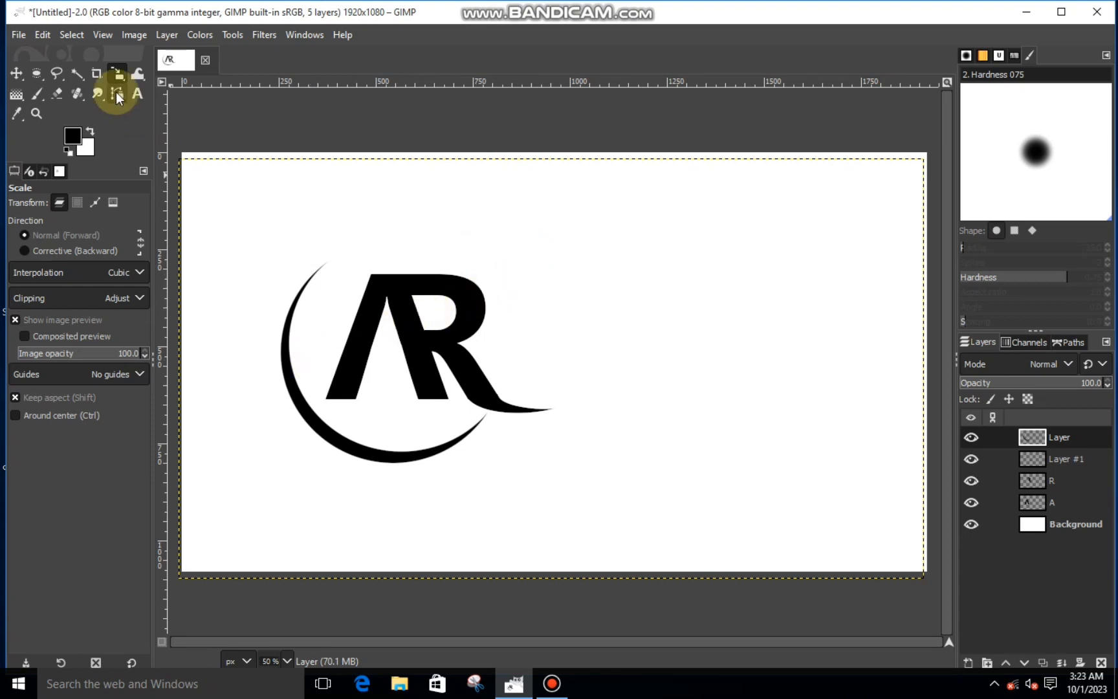
# Select the crescent with Fuzzy Select, copy it, and paste the copy onto a new layer of its own.
pyautogui.click(85, 76)
pyautogui.click(282, 365)
pyautogui.rightClick(356, 386)
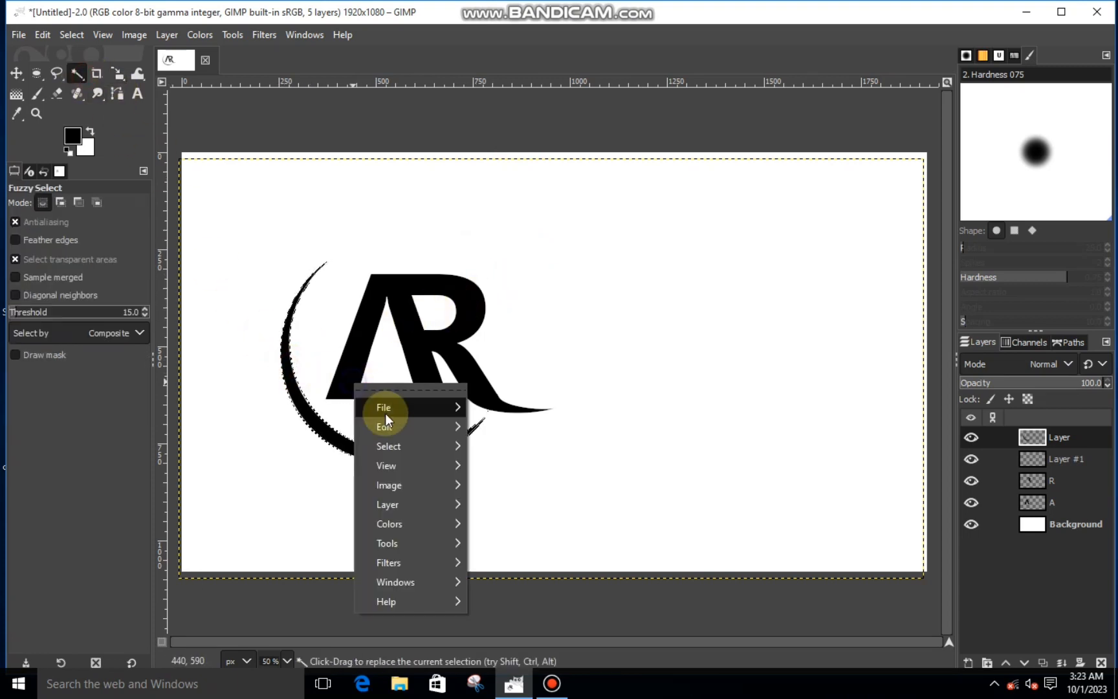
pyautogui.moveTo(388, 427)
pyautogui.click(517, 277)
pyautogui.rightClick(478, 340)
pyautogui.moveTo(575, 381)
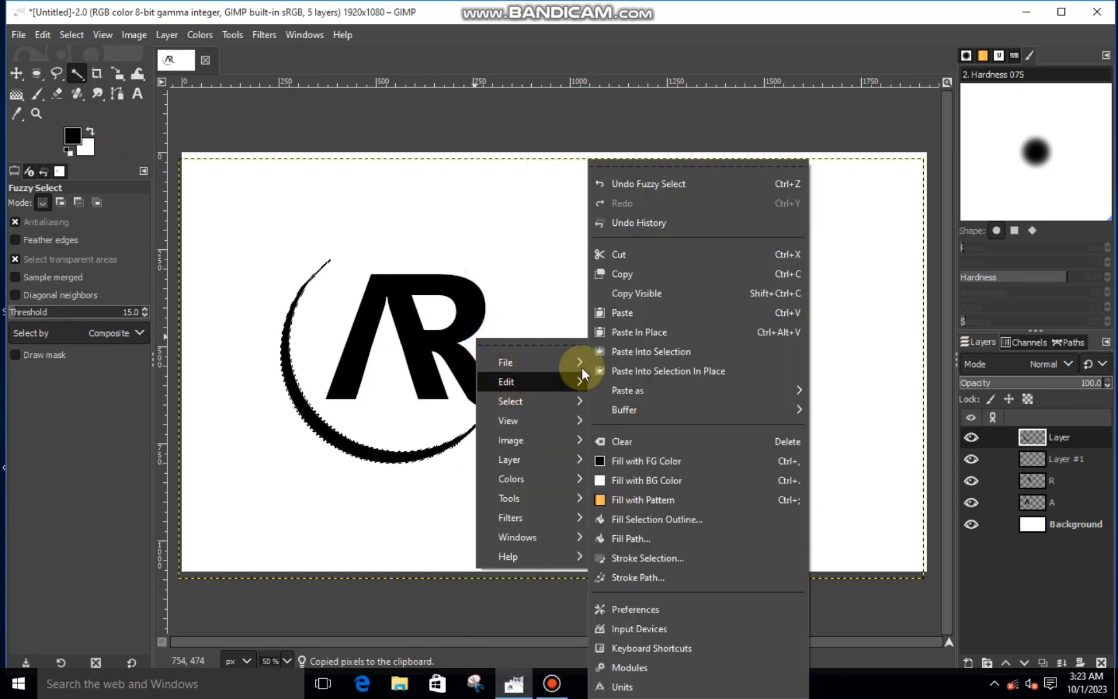
pyautogui.click(614, 312)
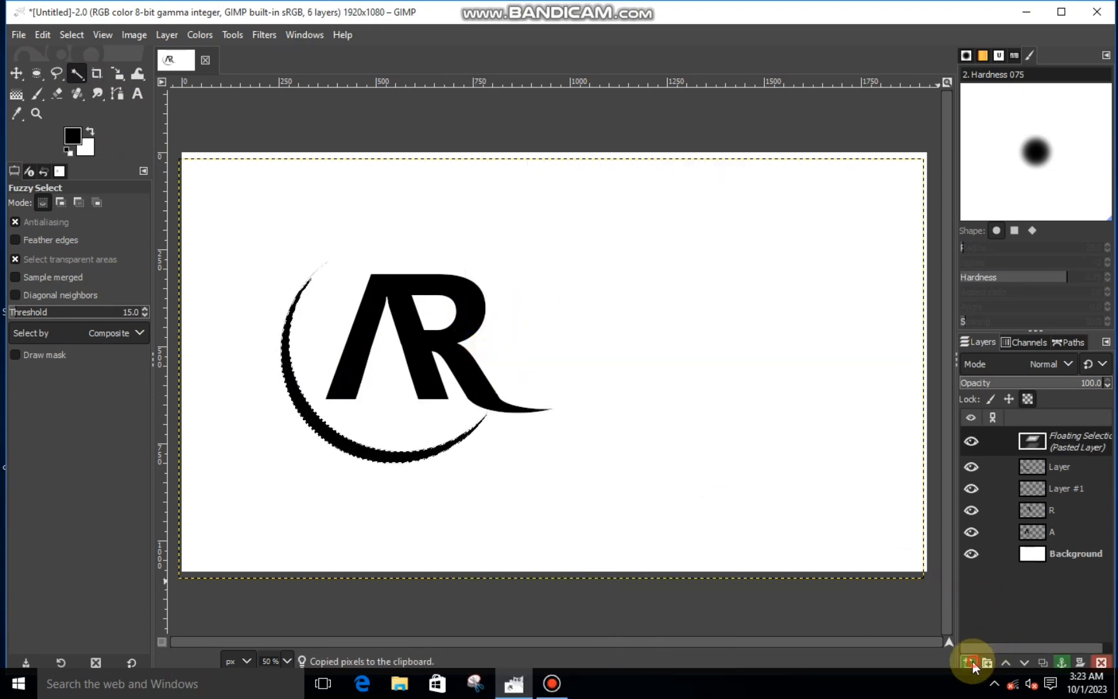
pyautogui.click(969, 662)
# Rotate the pasted crescent about 73 degrees clockwise so that it arcs over the top of the letters.
pyautogui.click(115, 75)
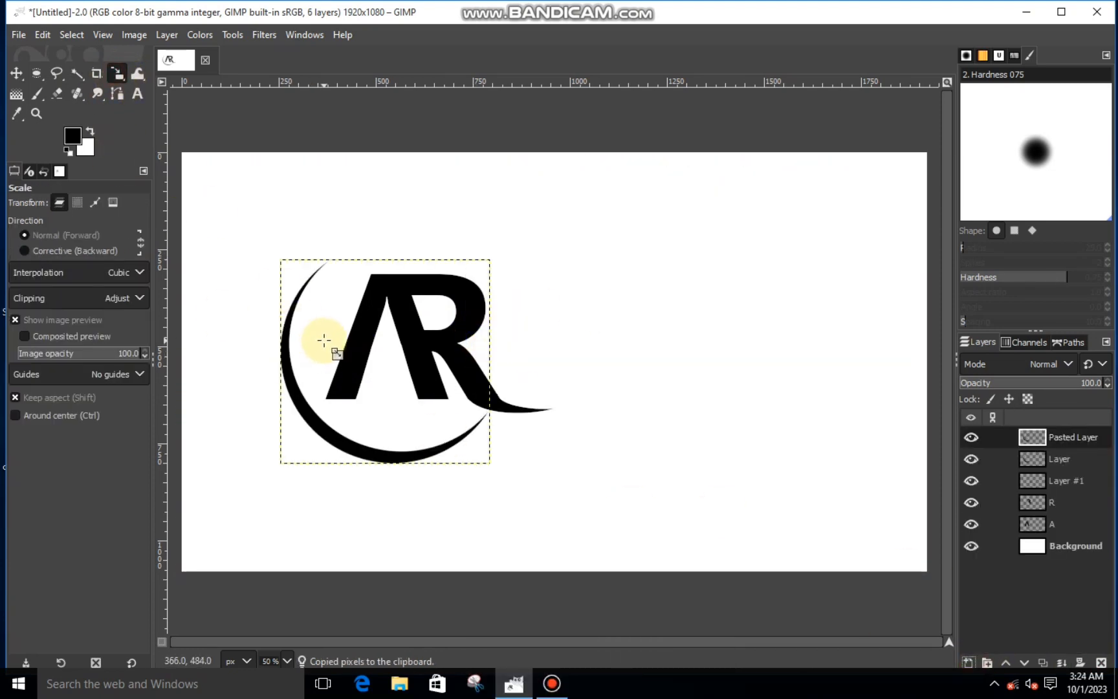
pyautogui.rightClick(116, 74)
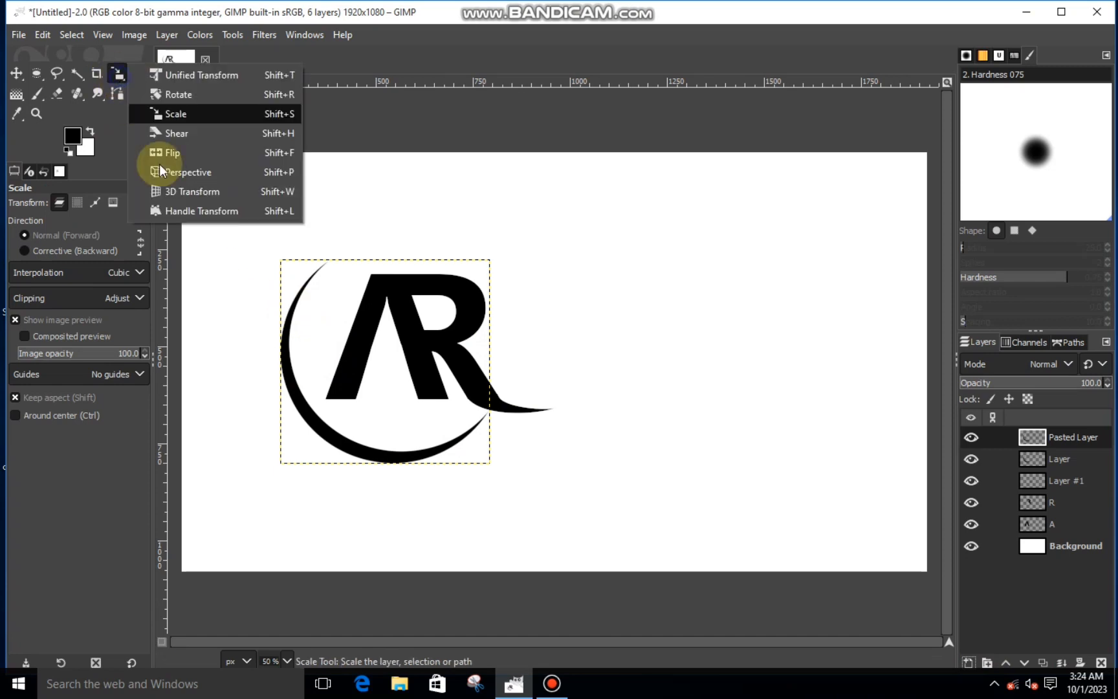
pyautogui.click(177, 95)
pyautogui.moveTo(259, 217); pyautogui.dragTo(436, 222)
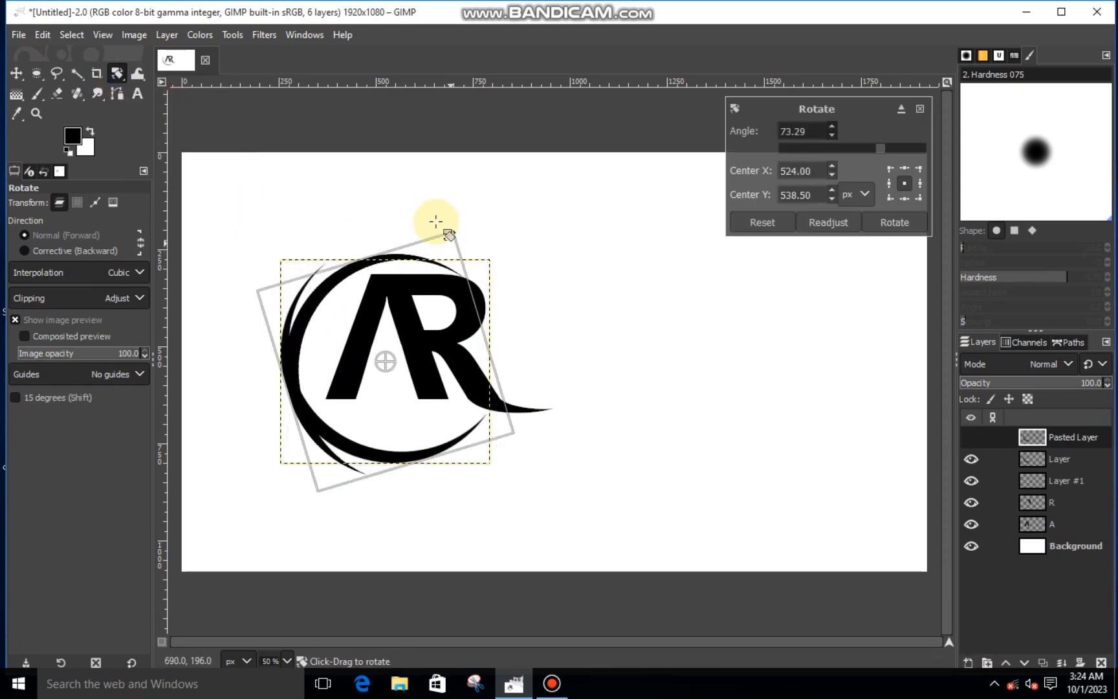
pyautogui.click(876, 220)
# Shift the rotated crescent up and slightly right with the Scale tool, nesting it inside the original crescent without resizing it.
pyautogui.rightClick(119, 74)
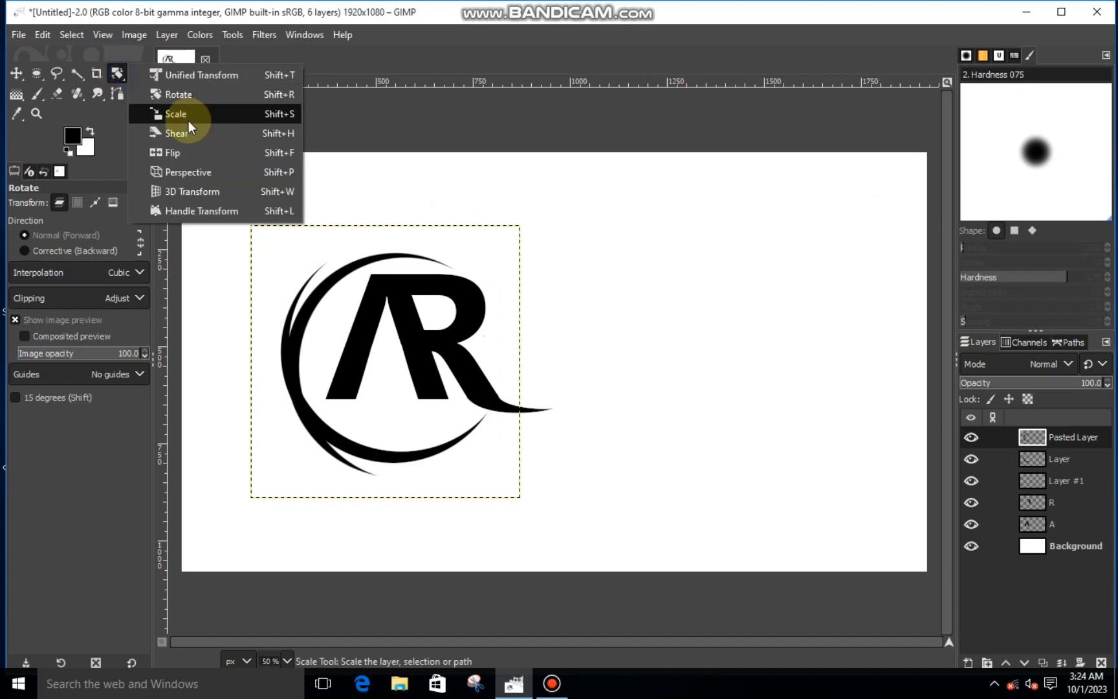
pyautogui.click(178, 114)
pyautogui.click(370, 304)
pyautogui.moveTo(387, 362); pyautogui.dragTo(394, 333)
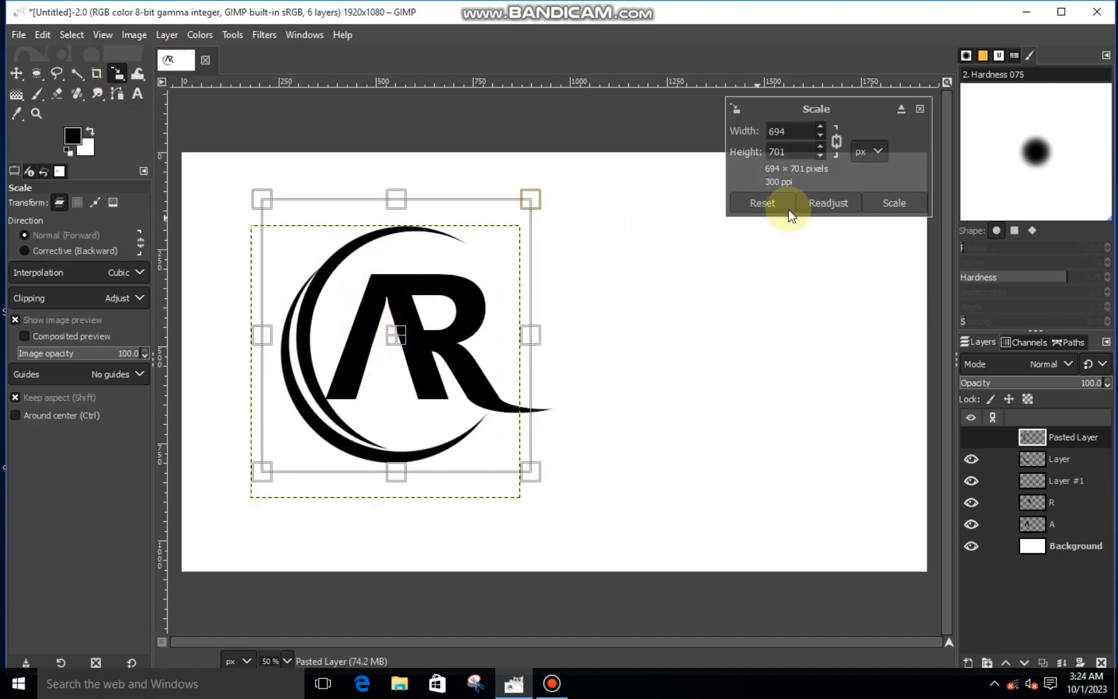
pyautogui.click(890, 206)
# Reshape the inner crescent with the Perspective tool, pulling its right corners inward and adjusting the upper-left corner to follow the outer crescent.
pyautogui.click(117, 74)
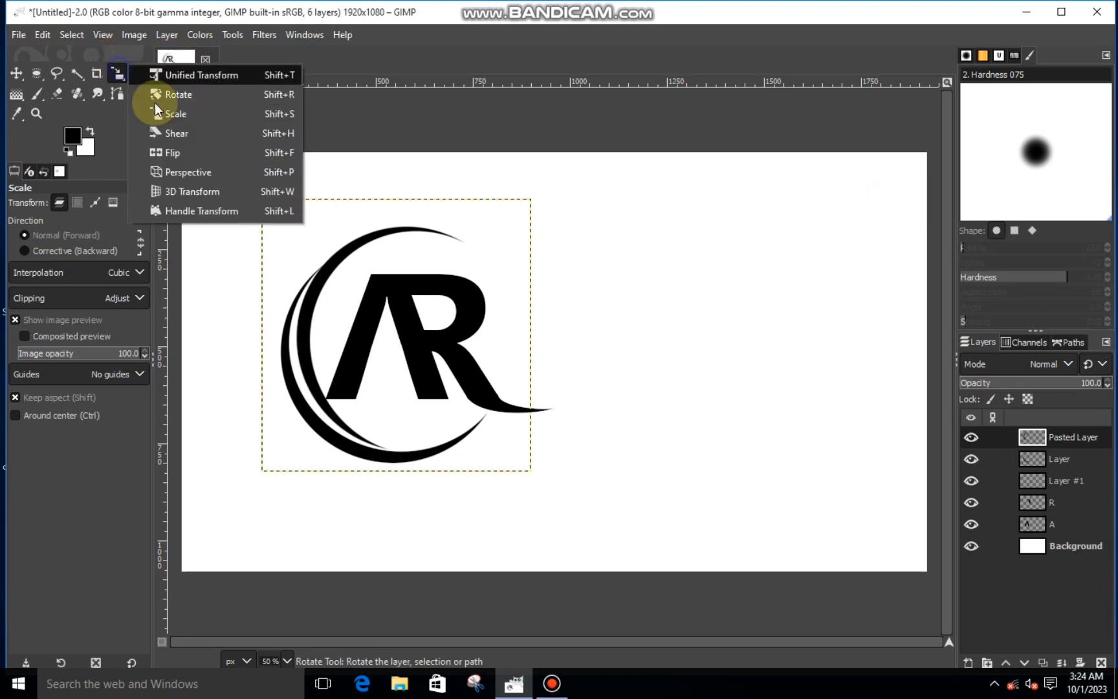
pyautogui.click(189, 172)
pyautogui.click(372, 235)
pyautogui.moveTo(484, 230); pyautogui.dragTo(490, 237)
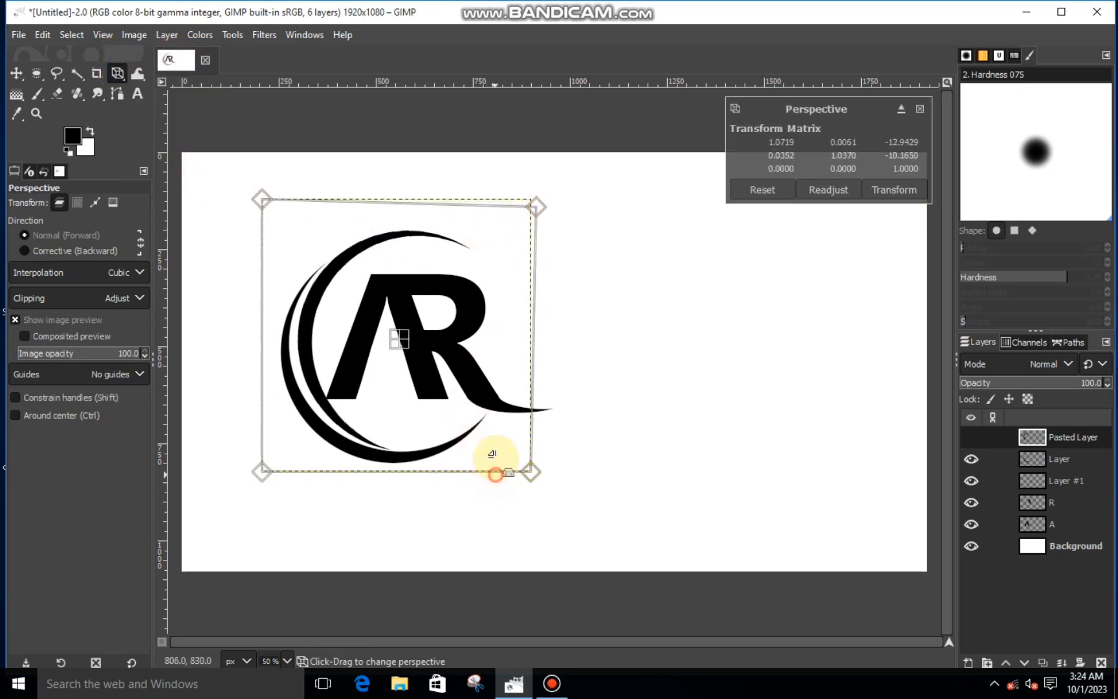
pyautogui.moveTo(494, 464); pyautogui.dragTo(482, 445)
pyautogui.moveTo(269, 199); pyautogui.dragTo(263, 189)
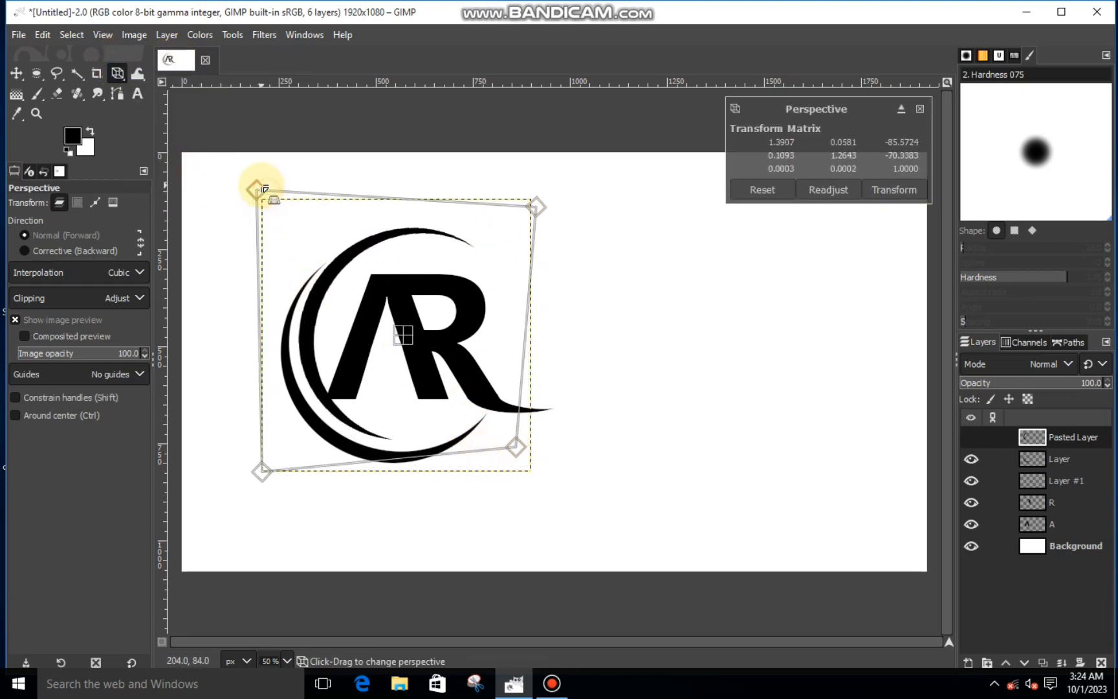
pyautogui.moveTo(534, 209); pyautogui.dragTo(524, 224)
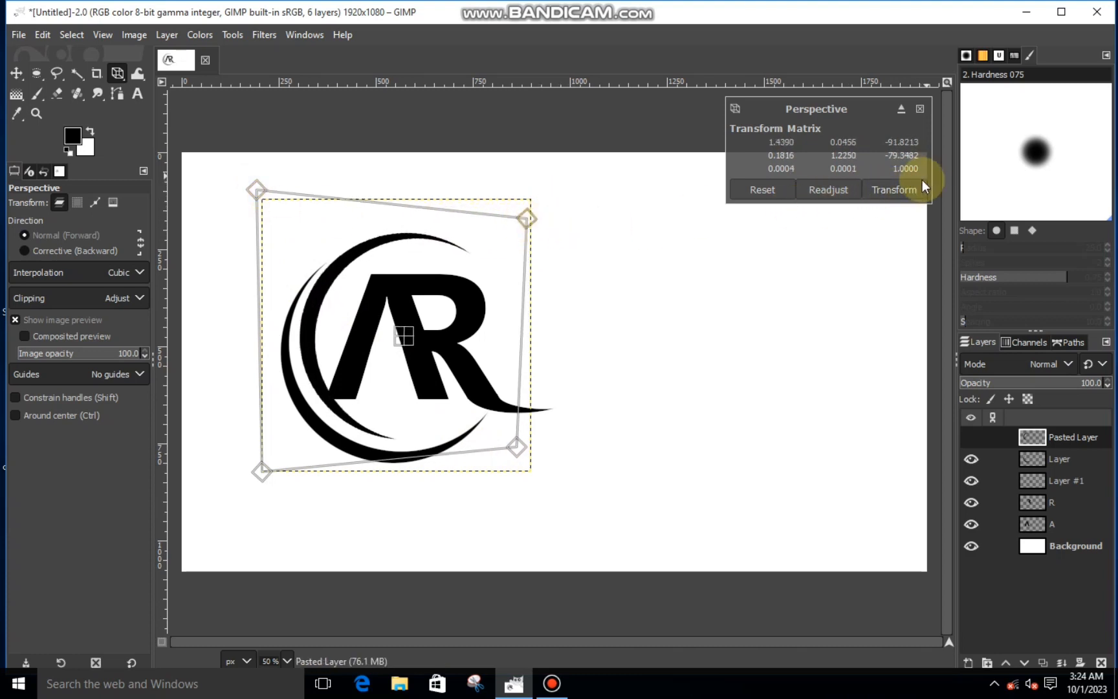
pyautogui.moveTo(254, 186); pyautogui.dragTo(267, 193)
pyautogui.moveTo(517, 445); pyautogui.dragTo(496, 445)
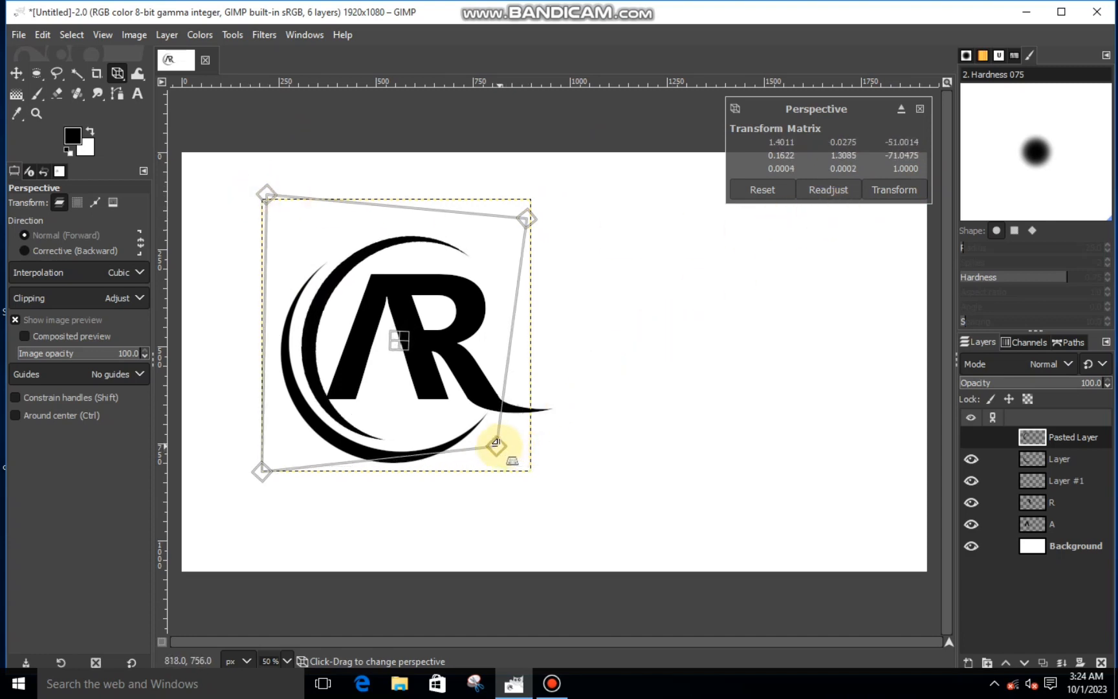
pyautogui.moveTo(265, 191); pyautogui.dragTo(257, 194)
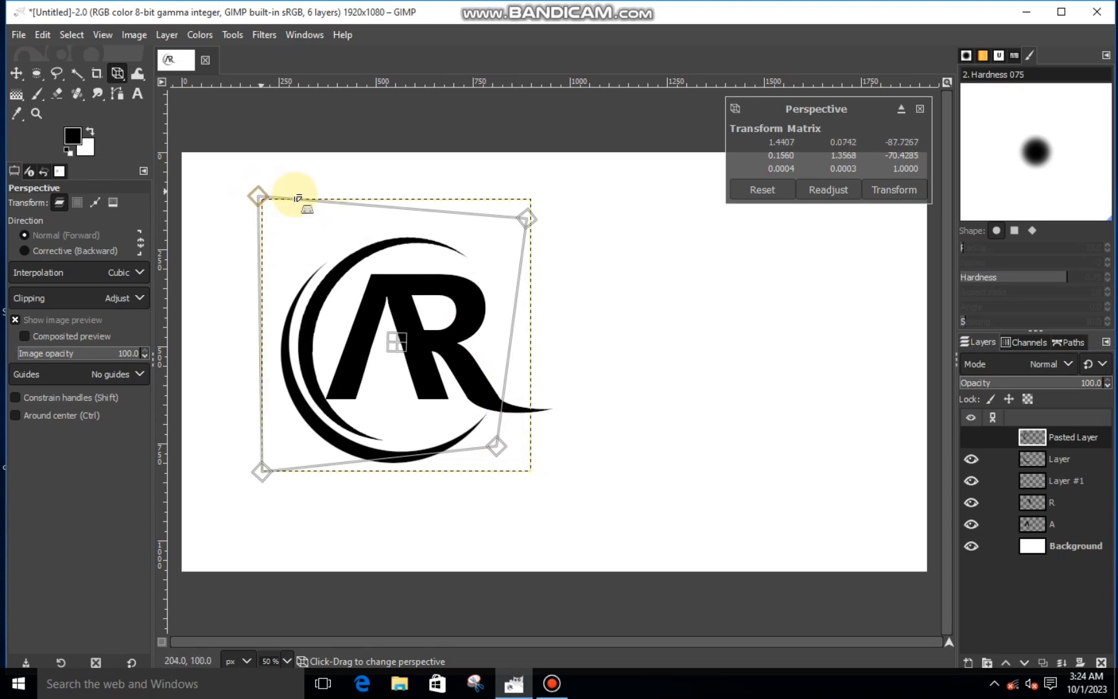
pyautogui.moveTo(543, 220); pyautogui.dragTo(518, 219)
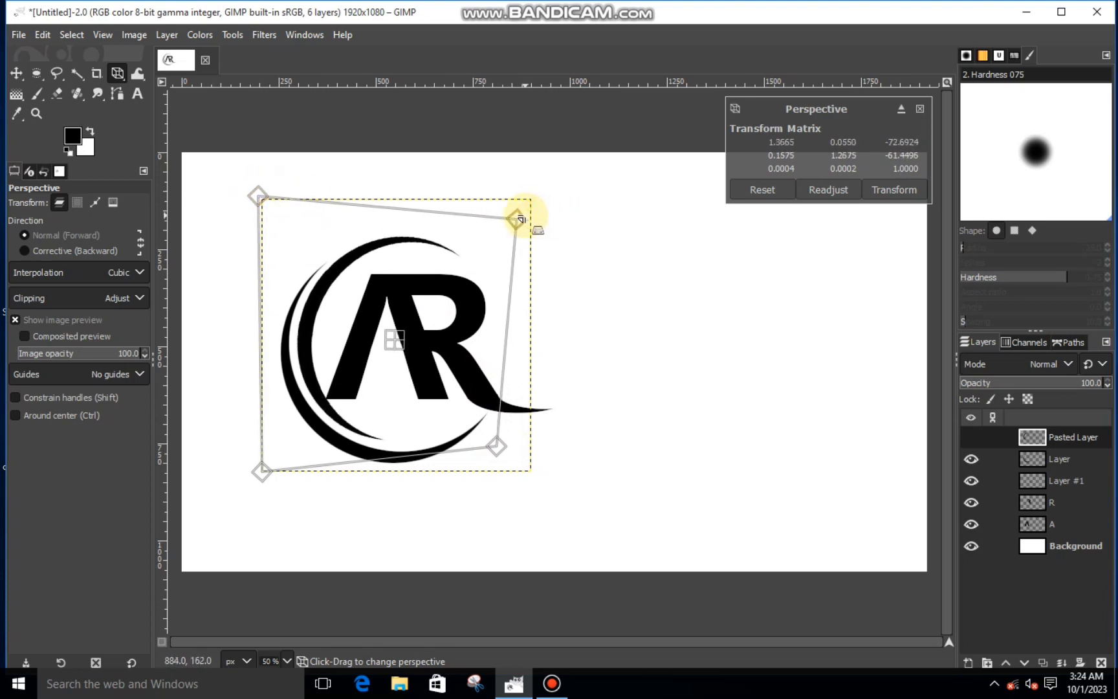
pyautogui.click(895, 190)
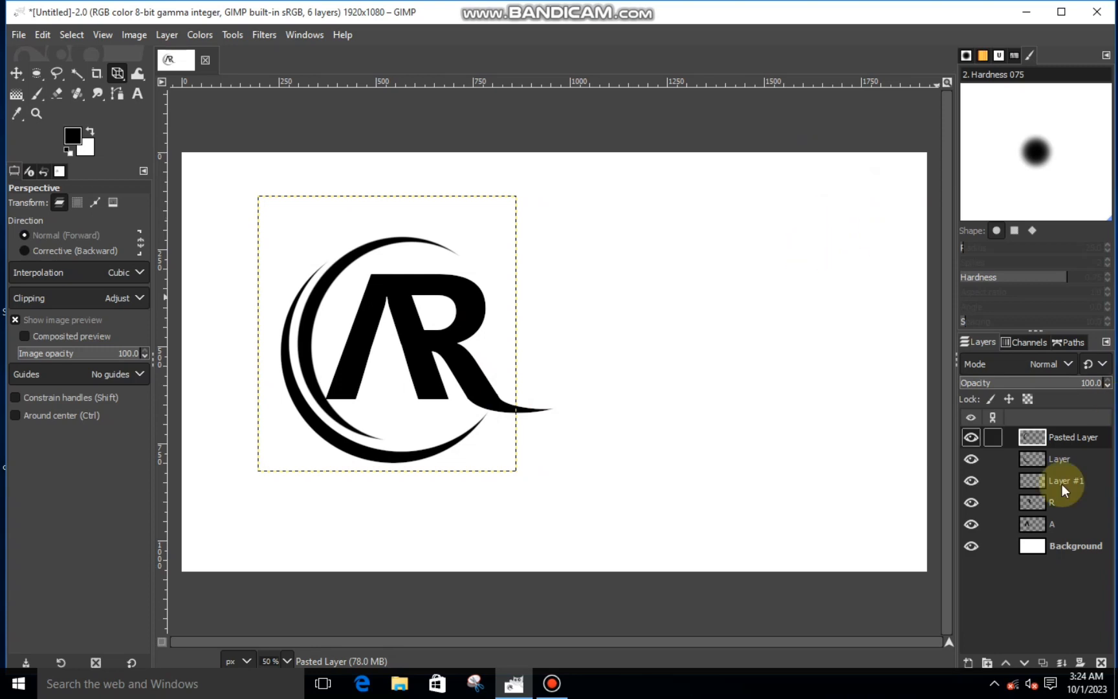
# Nudge the inner crescent slightly left with the Scale tool, closer to the outer crescent and clear of the A's foot.
pyautogui.moveTo(116, 80); pyautogui.dragTo(187, 113)
pyautogui.click(427, 311)
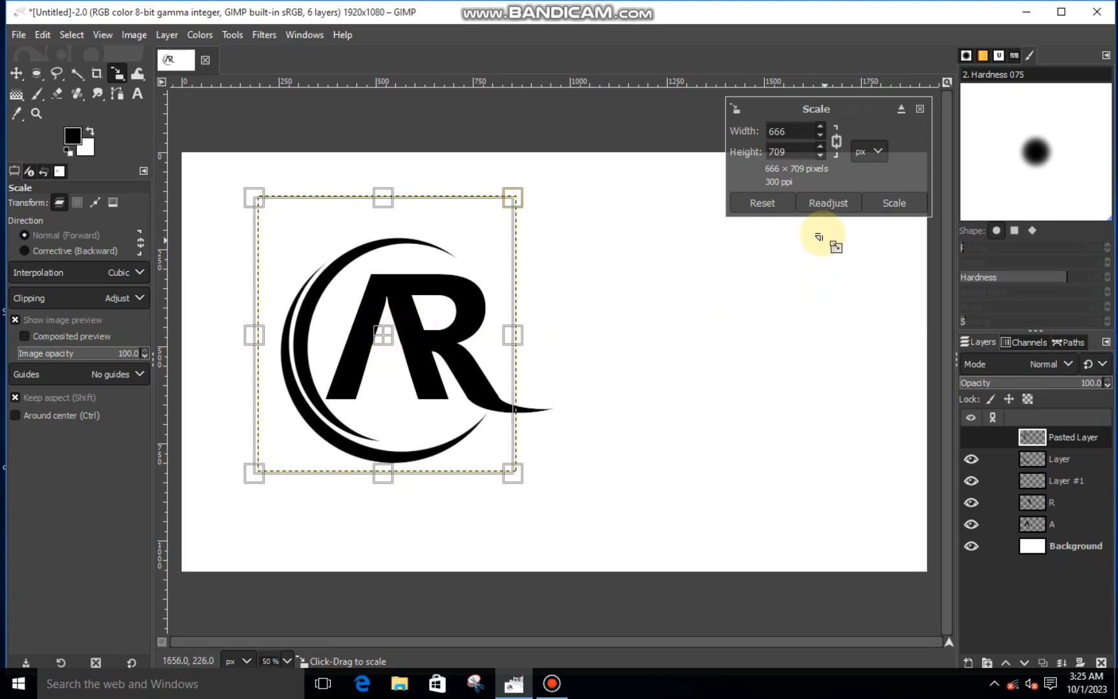
pyautogui.click(893, 204)
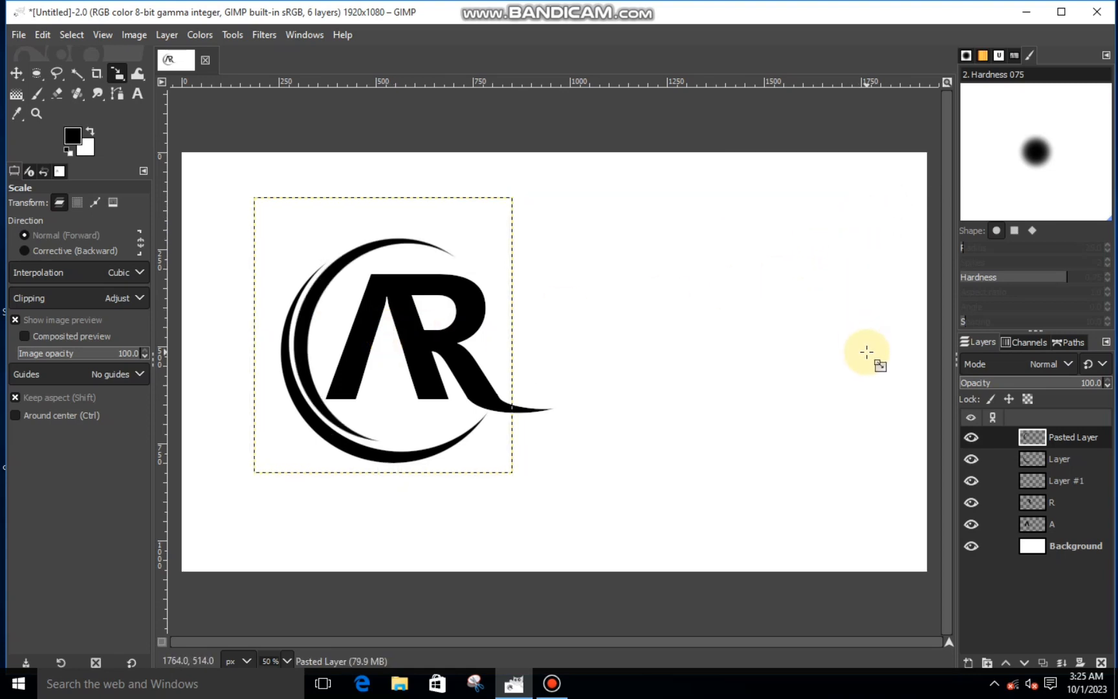
pyautogui.press('-')
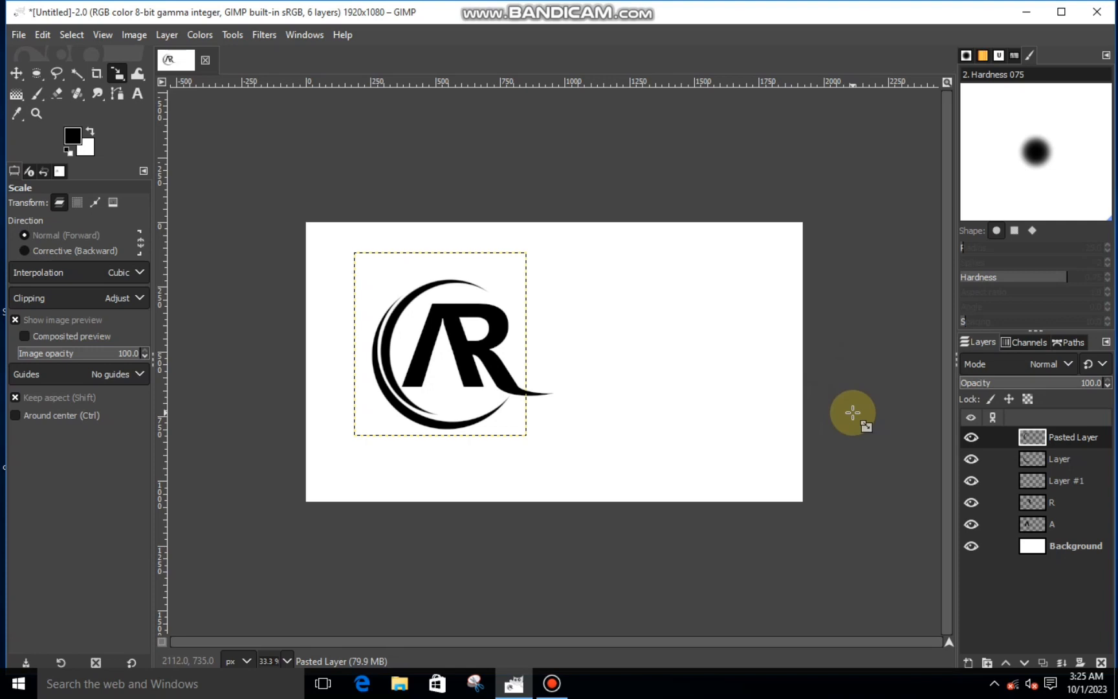
# Cut a 37 × 94 px rectangle from the R layer where its bowl meets the A's right leg, and clear the selection.
pyautogui.click(1035, 502)
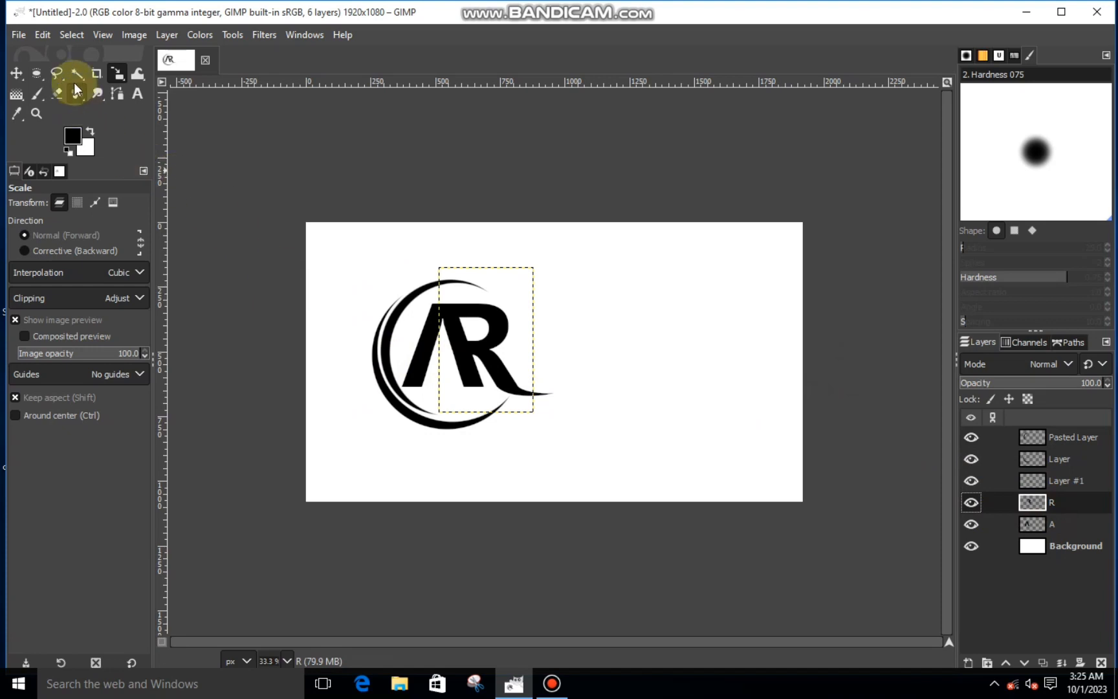
pyautogui.moveTo(36, 73); pyautogui.dragTo(84, 75)
pyautogui.press('1')
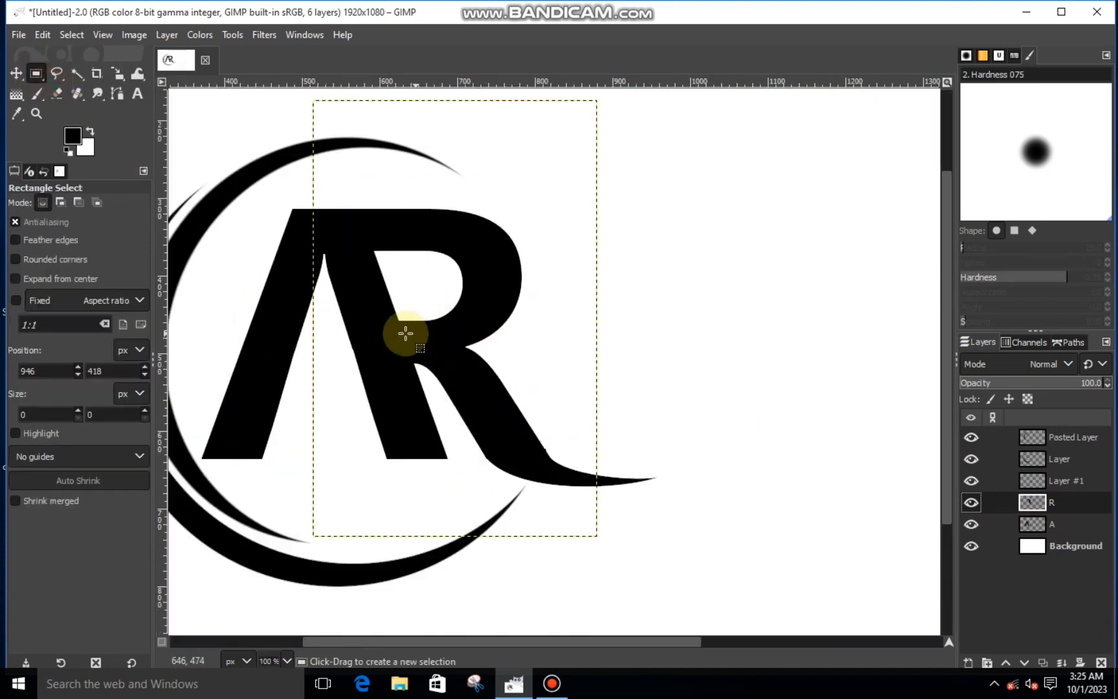
pyautogui.press('2')
pyautogui.moveTo(407, 261); pyautogui.dragTo(463, 405)
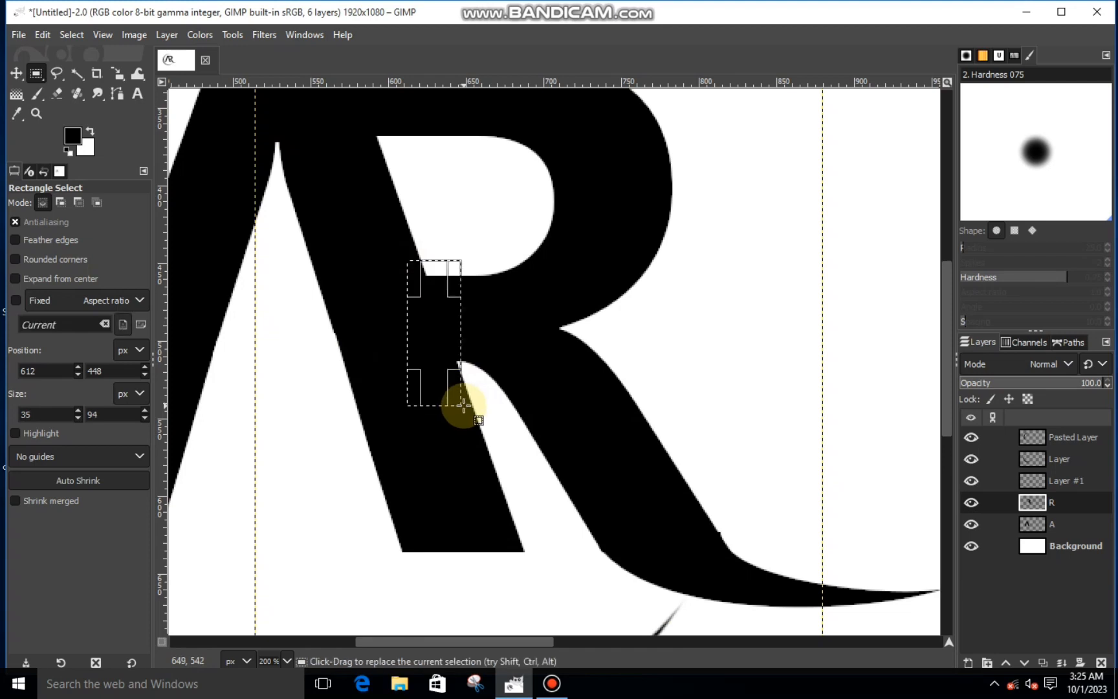
pyautogui.moveTo(451, 337); pyautogui.dragTo(457, 337)
pyautogui.rightClick(459, 367)
pyautogui.moveTo(482, 392)
pyautogui.click(611, 254)
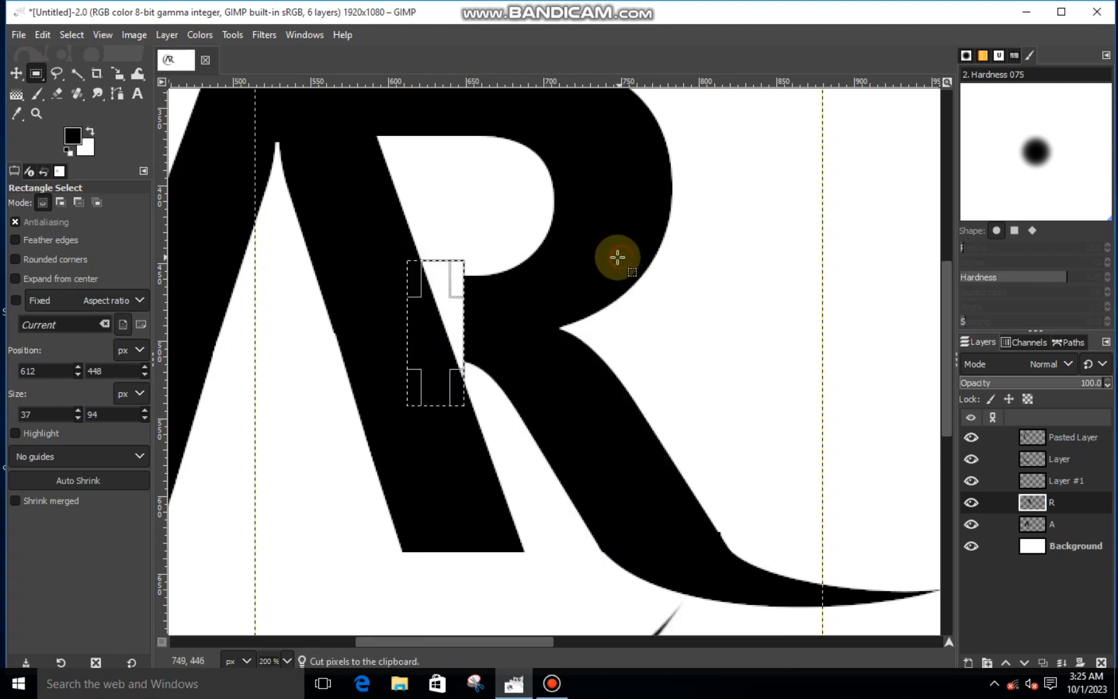
pyautogui.scroll(-4, 581, 288)
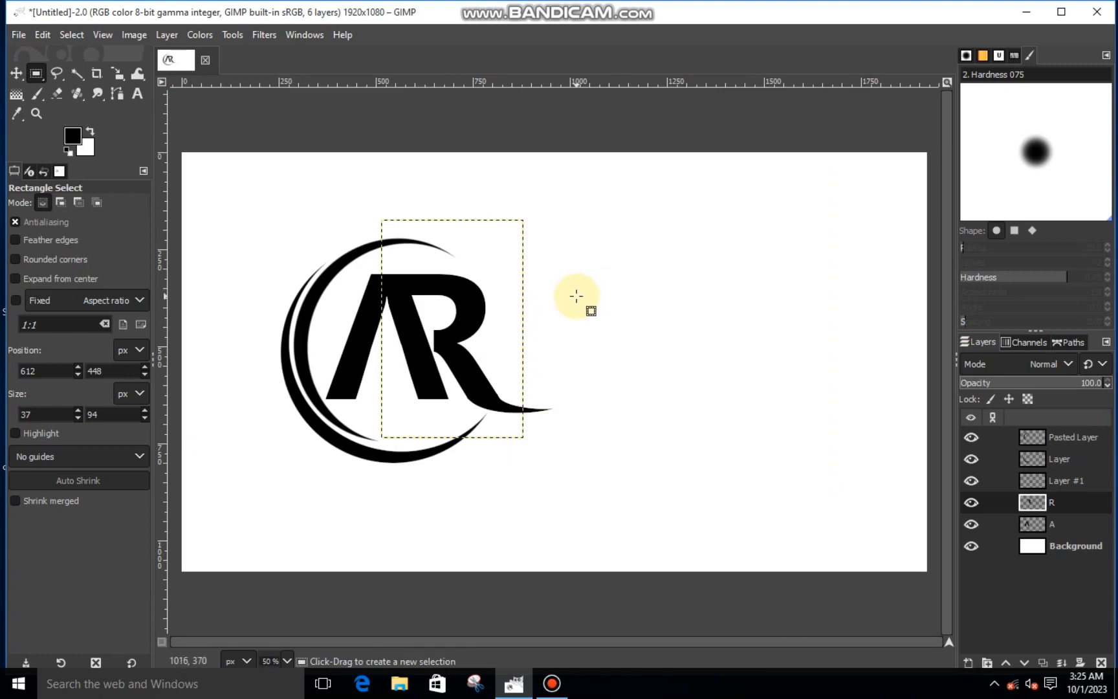
pyautogui.scroll(-1, 575, 307)
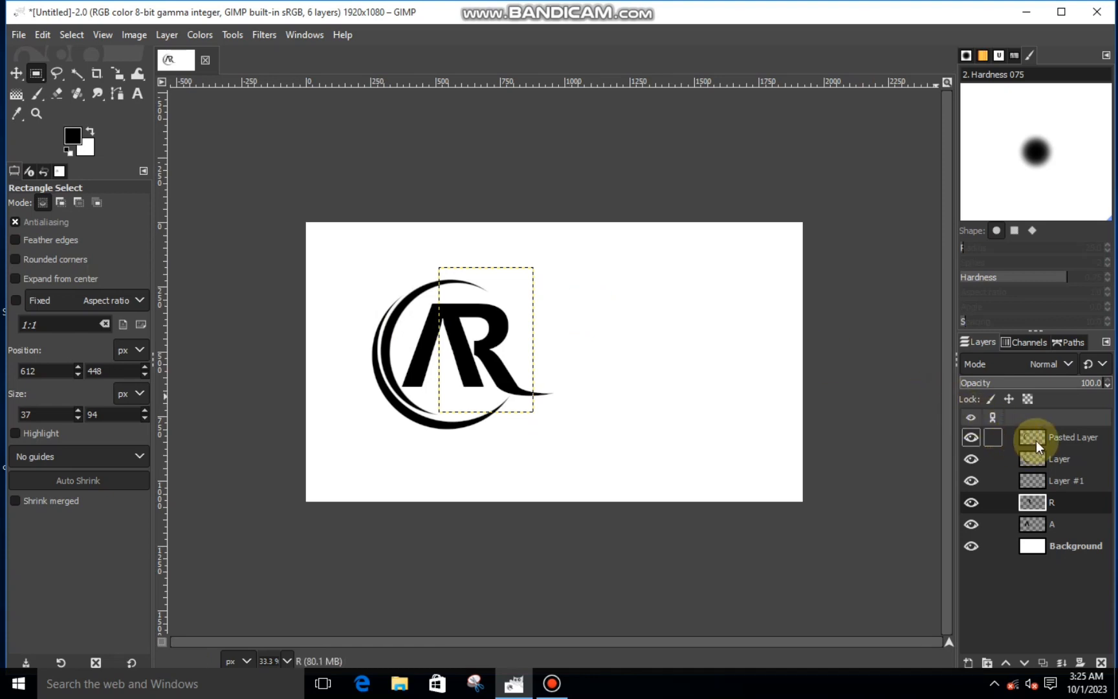
# Merge the pasted crescent, Layer, Layer #1 and R layers down into layer A, and toggle its visibility to check the result.
pyautogui.click(1035, 440)
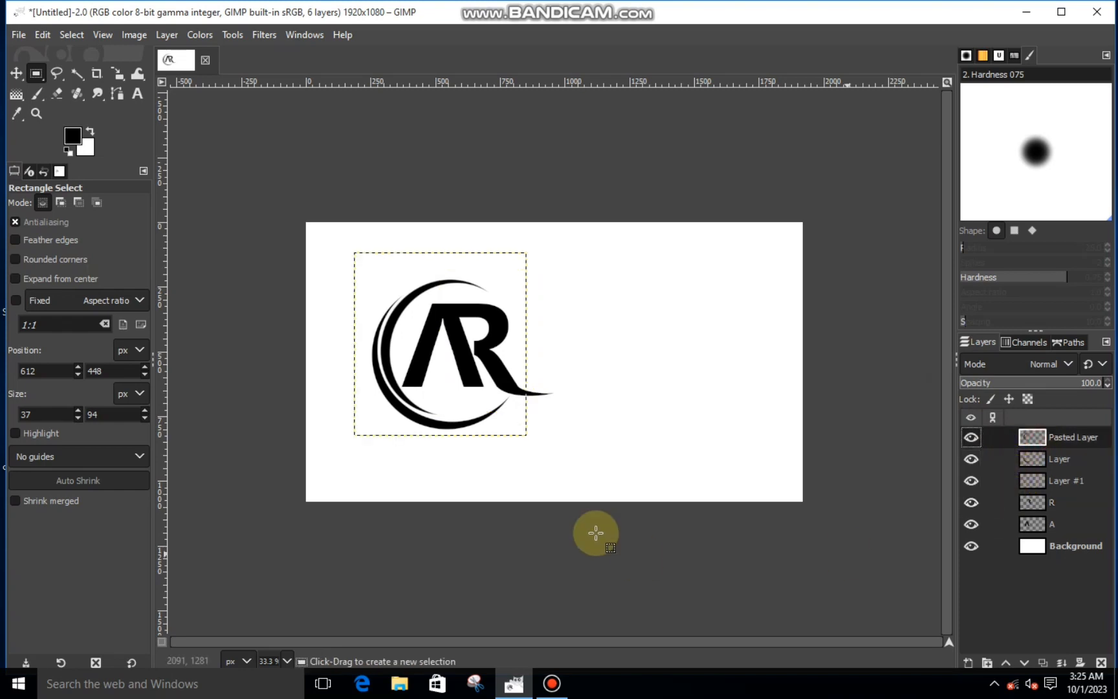
pyautogui.click(1062, 659)
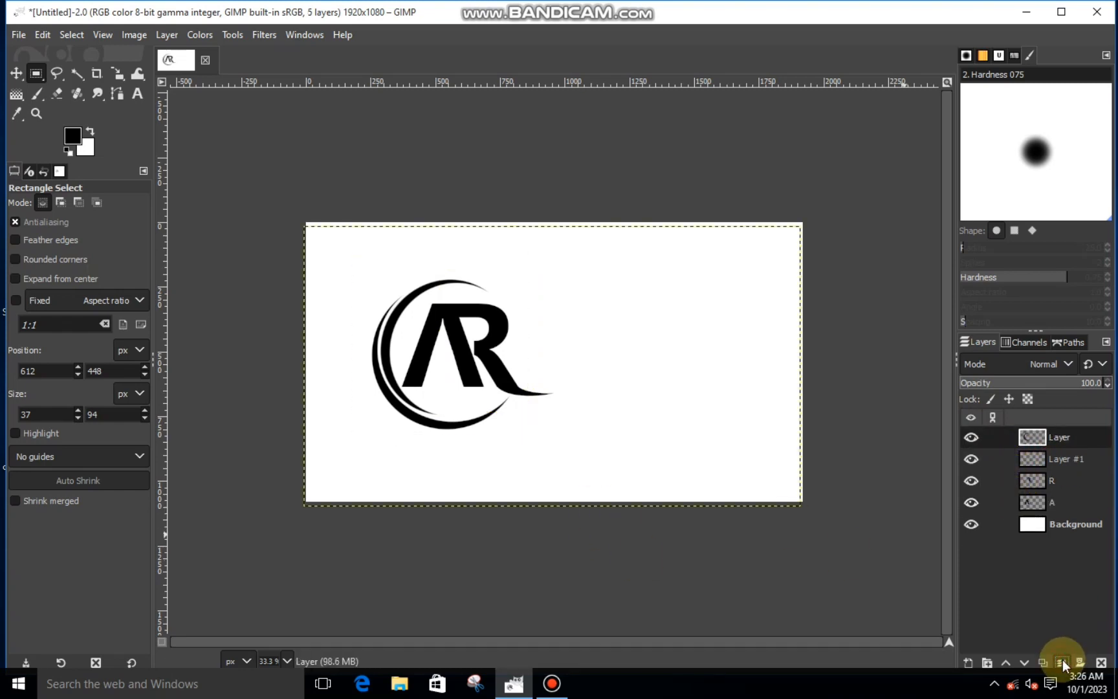
pyautogui.click(1062, 659)
pyautogui.click(1062, 660)
pyautogui.click(1062, 659)
pyautogui.click(970, 437)
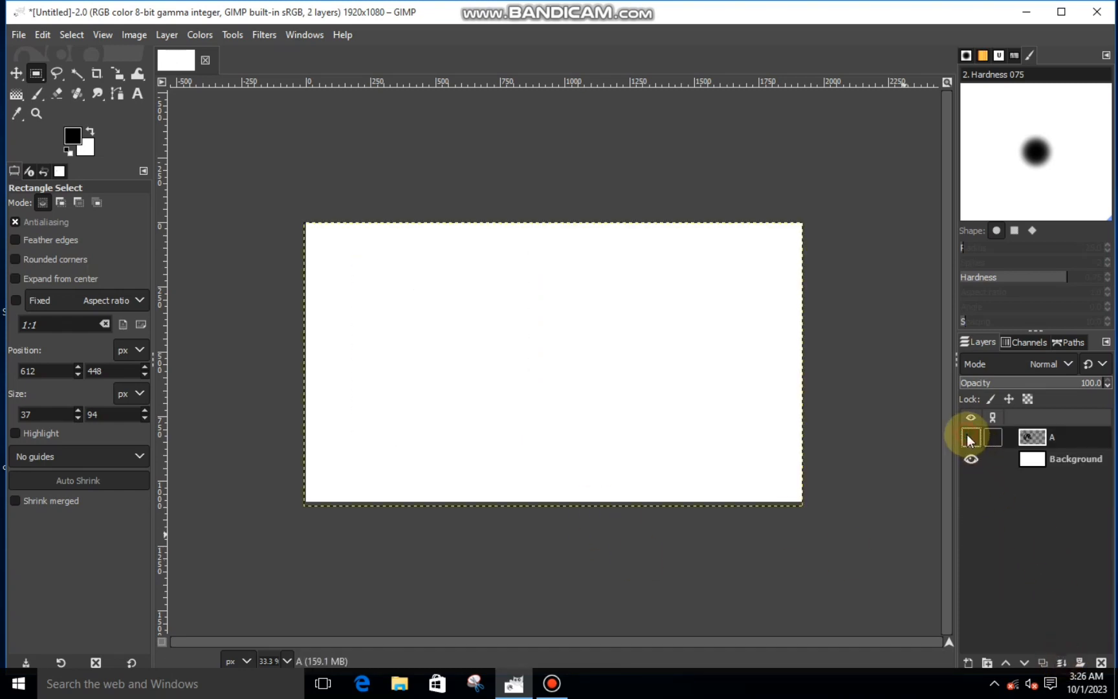
pyautogui.click(970, 438)
# Move the merged logo right to about the canvas centre with the Scale tool, and select the Background layer.
pyautogui.click(118, 76)
pyautogui.click(411, 362)
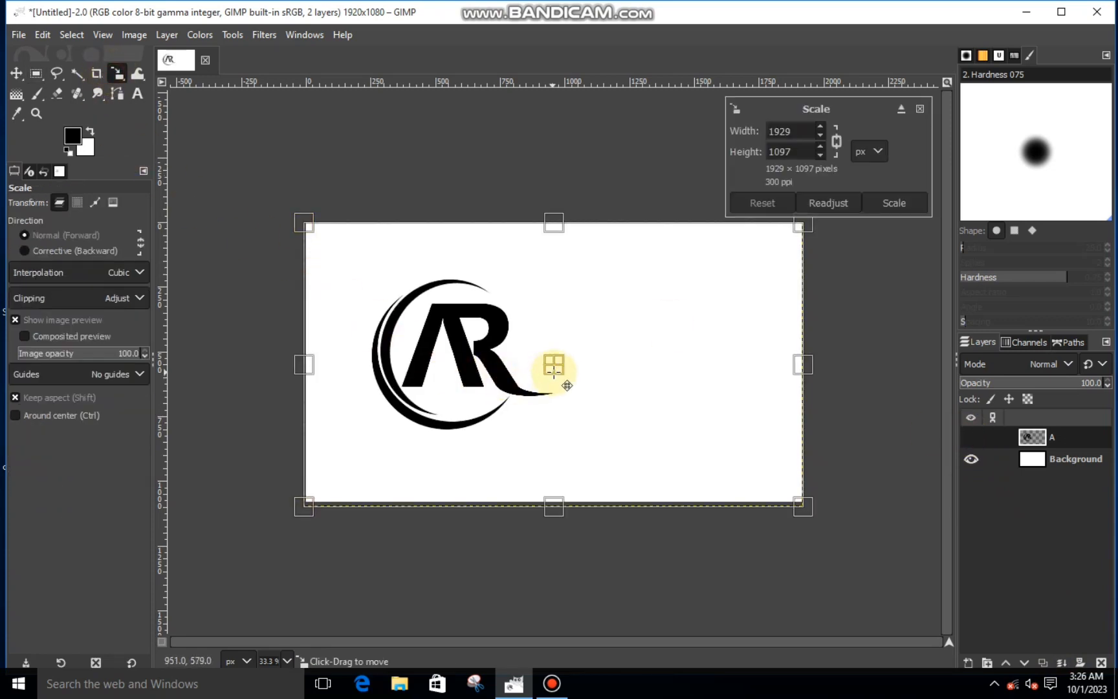
pyautogui.moveTo(554, 367); pyautogui.dragTo(642, 371)
pyautogui.click(886, 201)
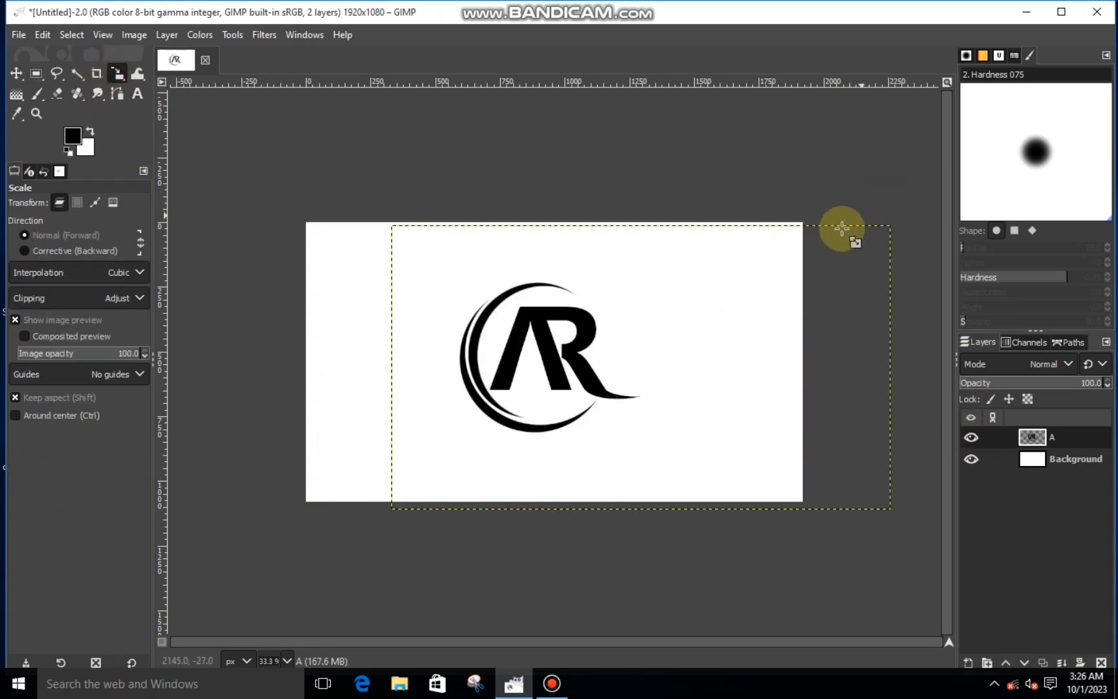
pyautogui.press('+')
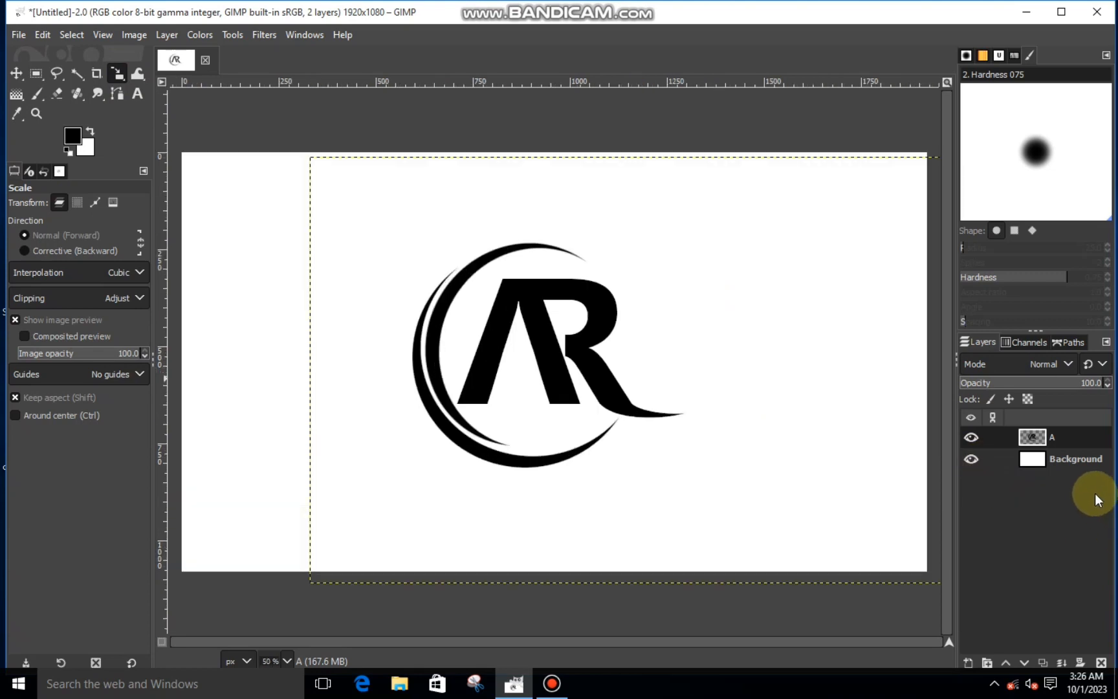
pyautogui.click(1075, 464)
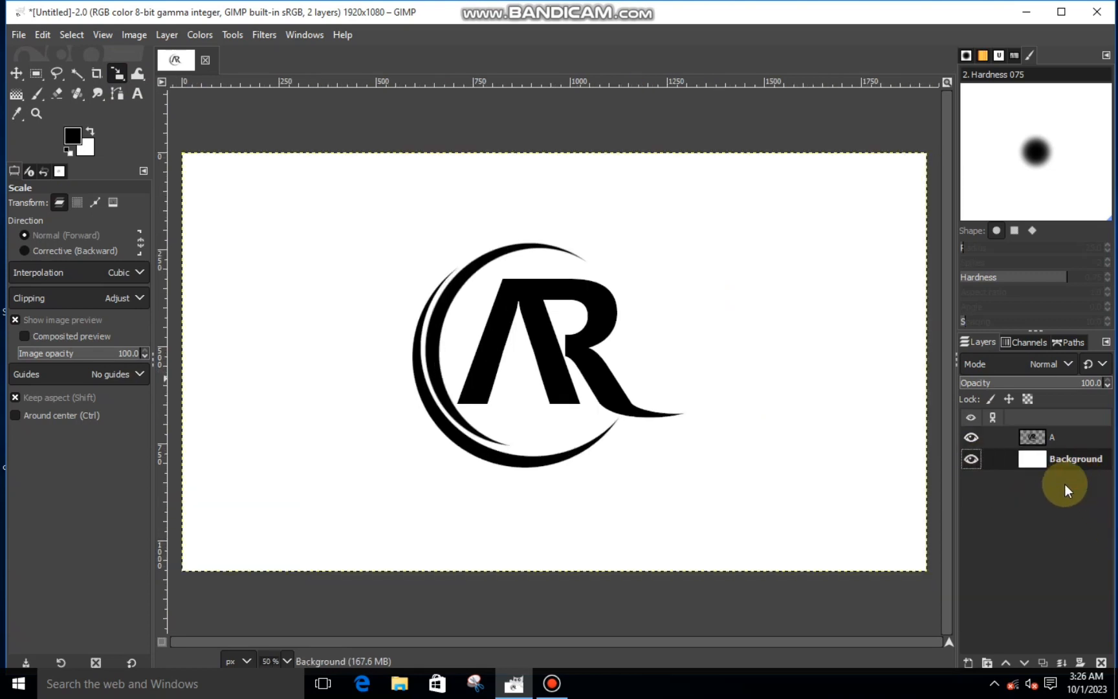